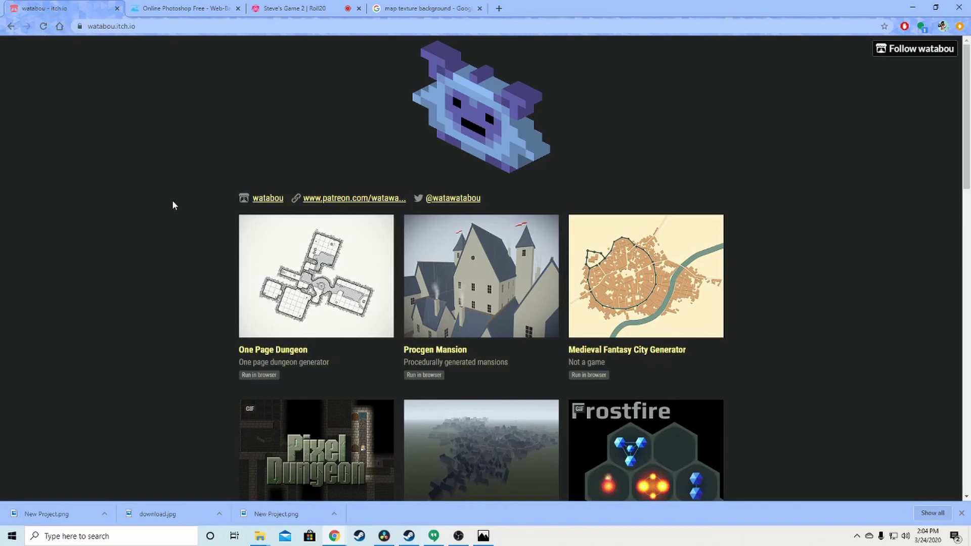
Browse watabou's generators and open the One Page Dungeon generator
scroll(173, 201, "down", 3)
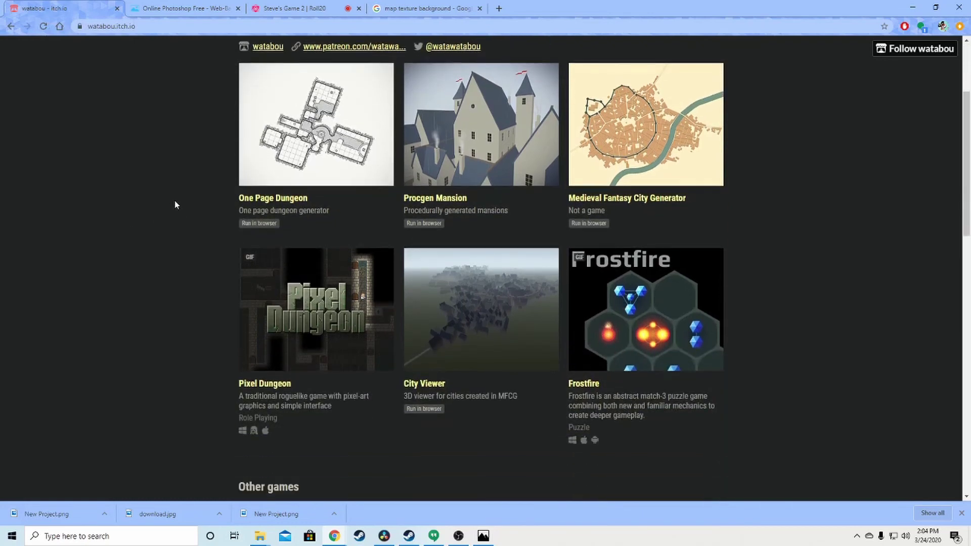
scroll(174, 205, "up", 3)
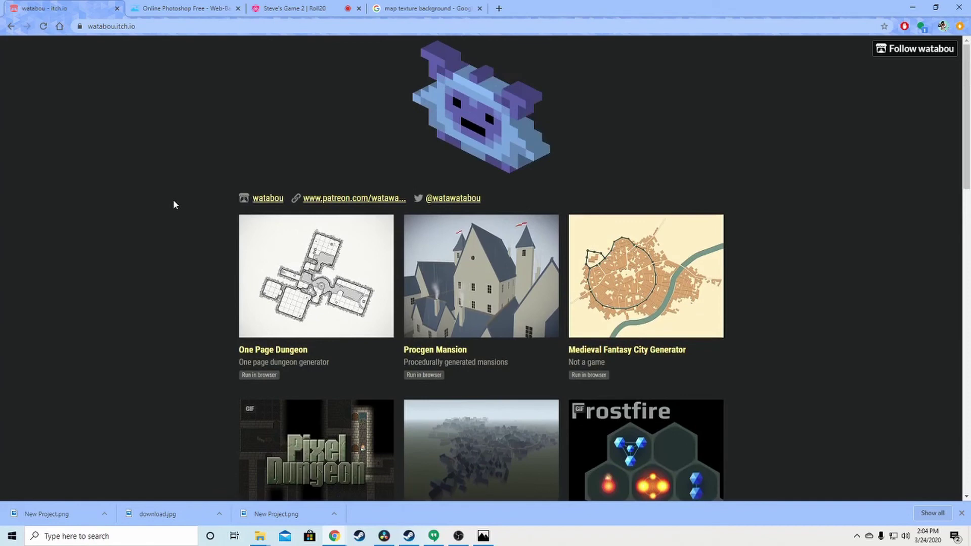
scroll(178, 201, "down", 2)
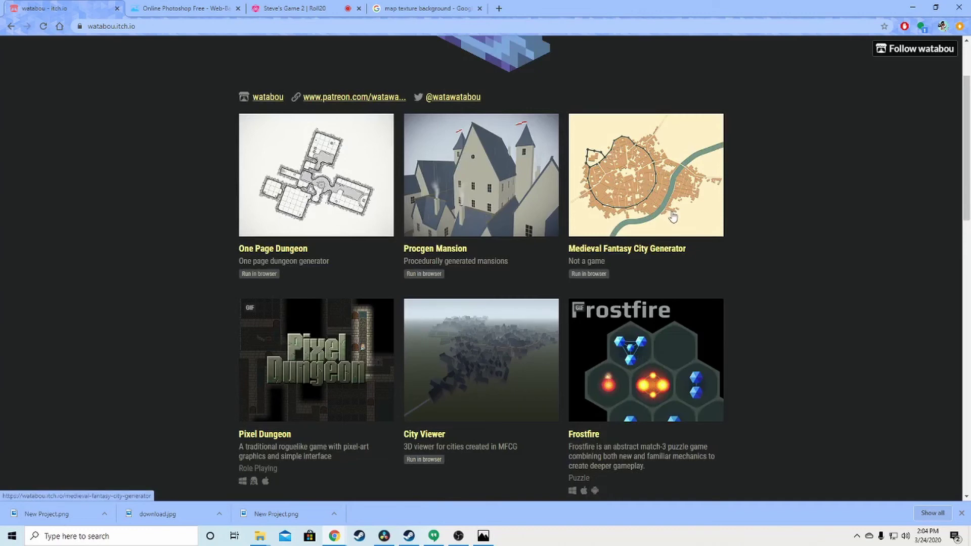
scroll(673, 217, "up", 2)
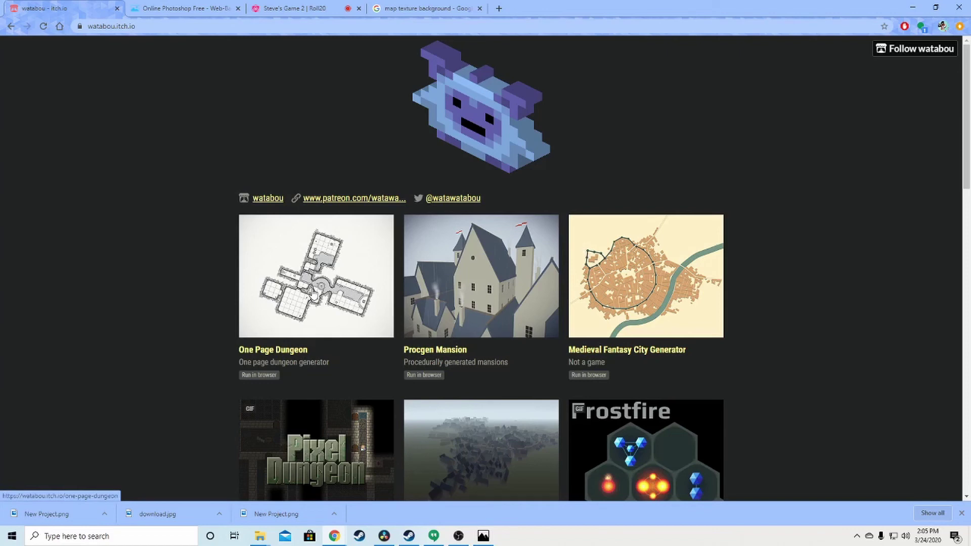
left_click(312, 292)
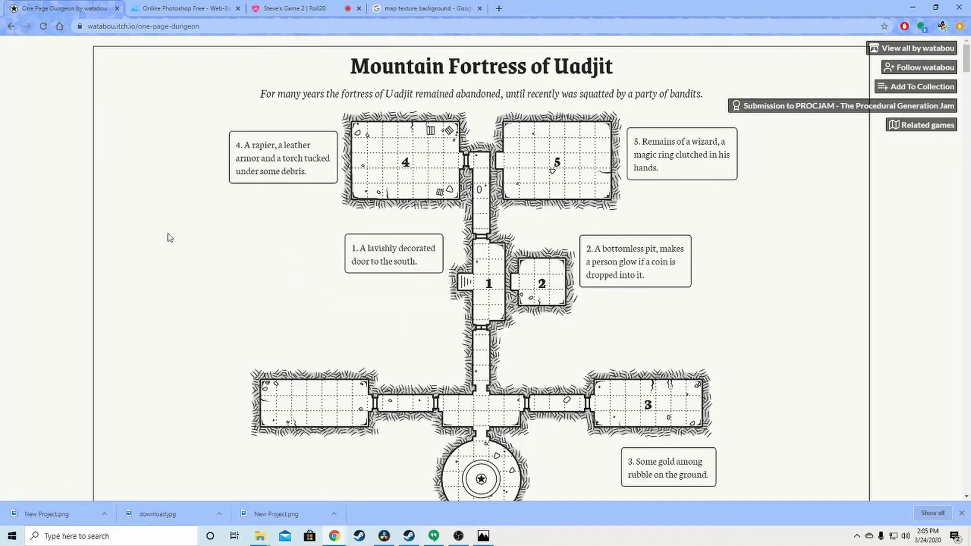
Examine the generated Mountain Fortress of Uadjit map with its rooms, numbered notes and round chamber
scroll(202, 237, "down", 3)
scroll(197, 236, "up", 3)
scroll(463, 235, "down", 1)
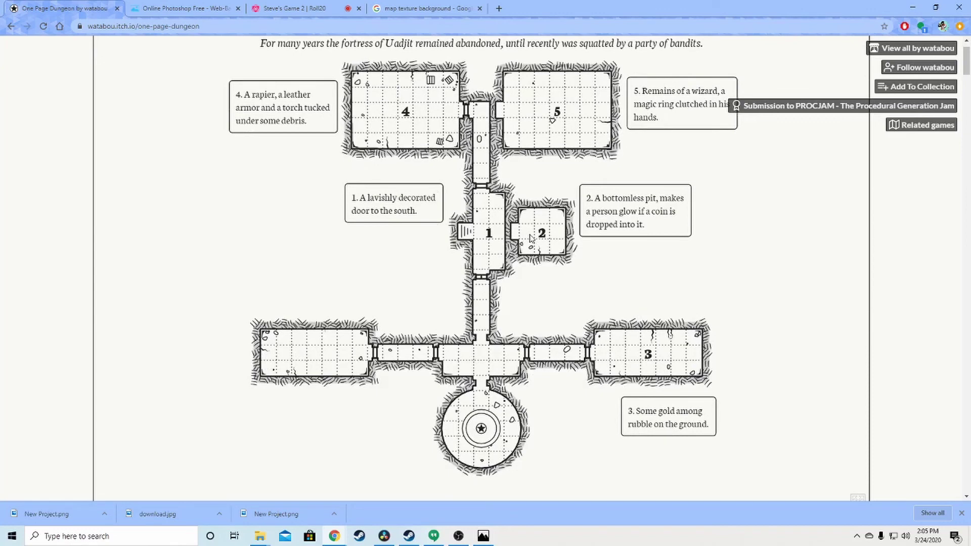
scroll(535, 239, "up", 1)
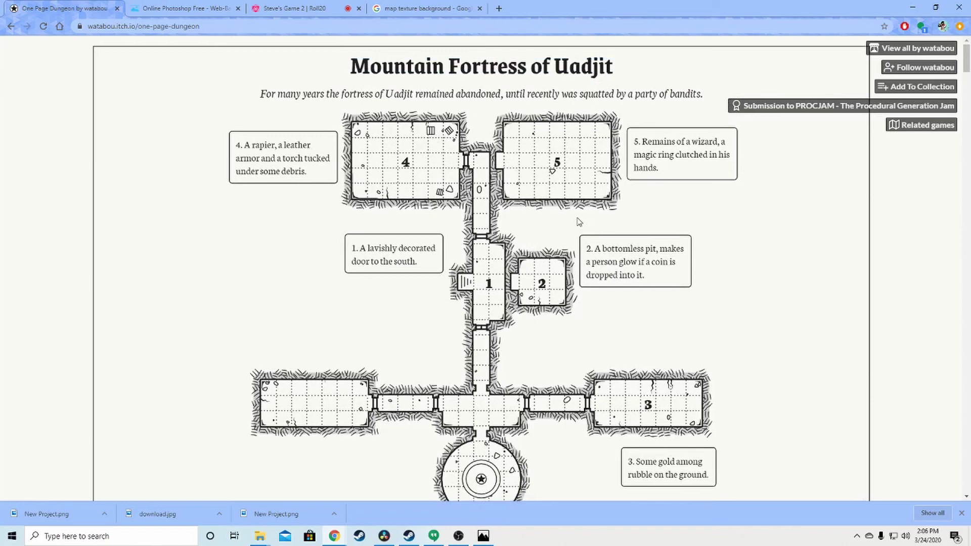
scroll(578, 222, "down", 1)
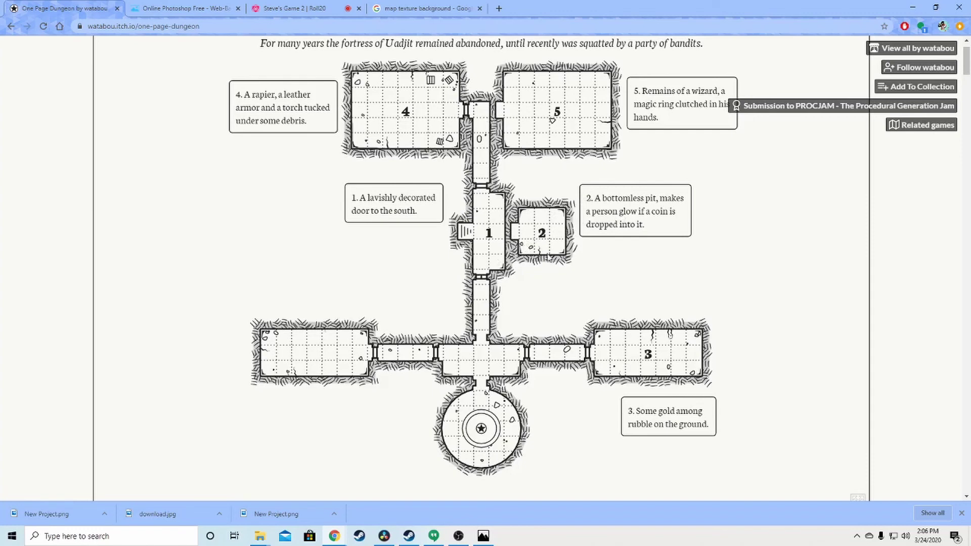
scroll(555, 228, "down", 1)
scroll(555, 228, "down", 3)
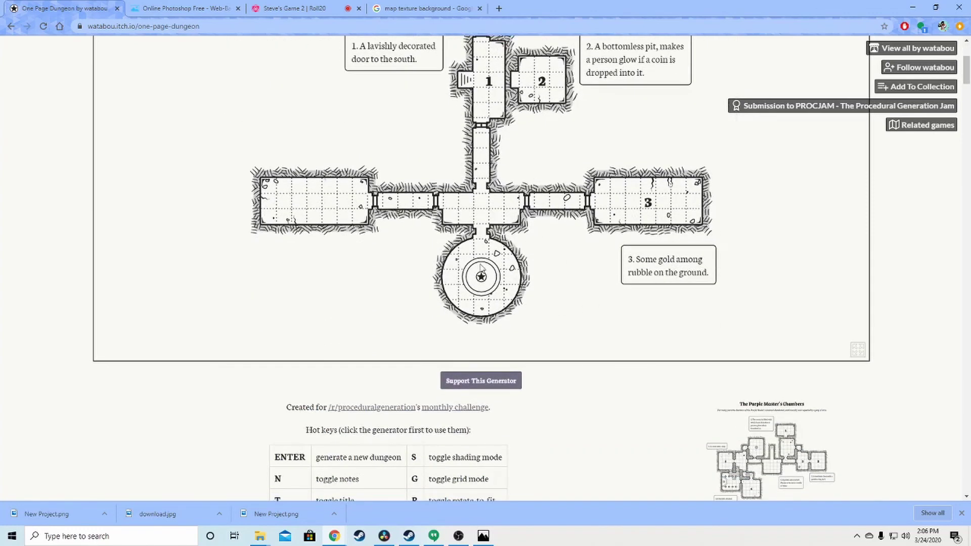
scroll(481, 268, "up", 3)
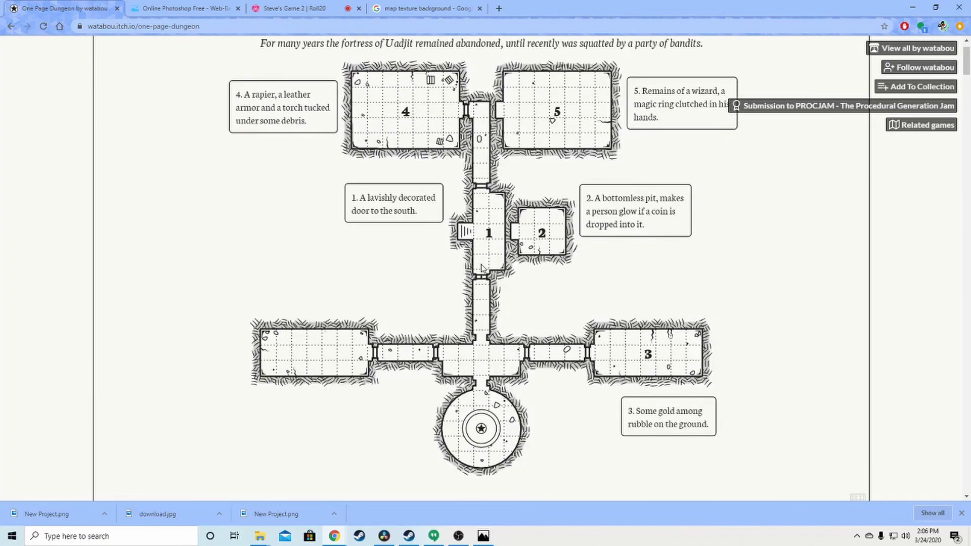
scroll(483, 266, "up", 1)
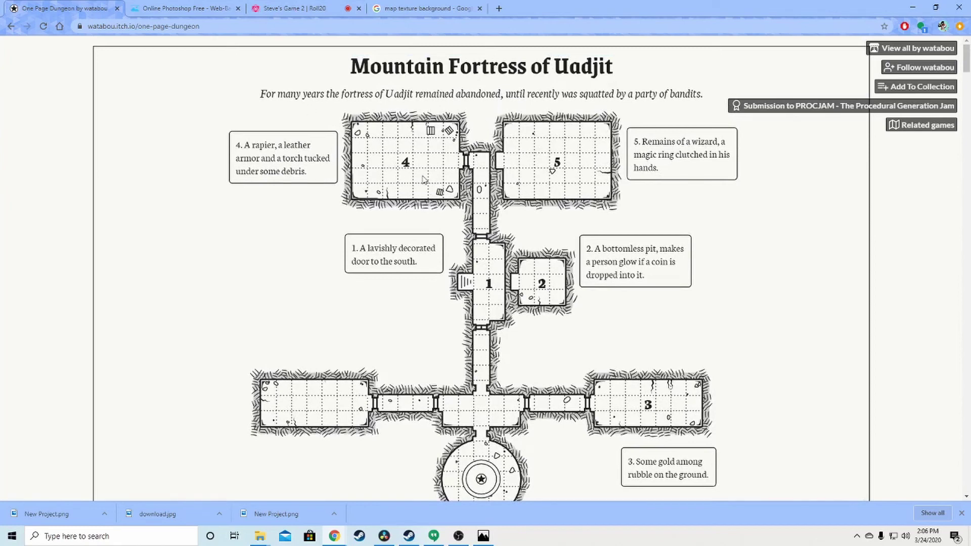
Switch to the Roll20 game, collapse the page list and show My Library with its recent uploads
left_click(277, 10)
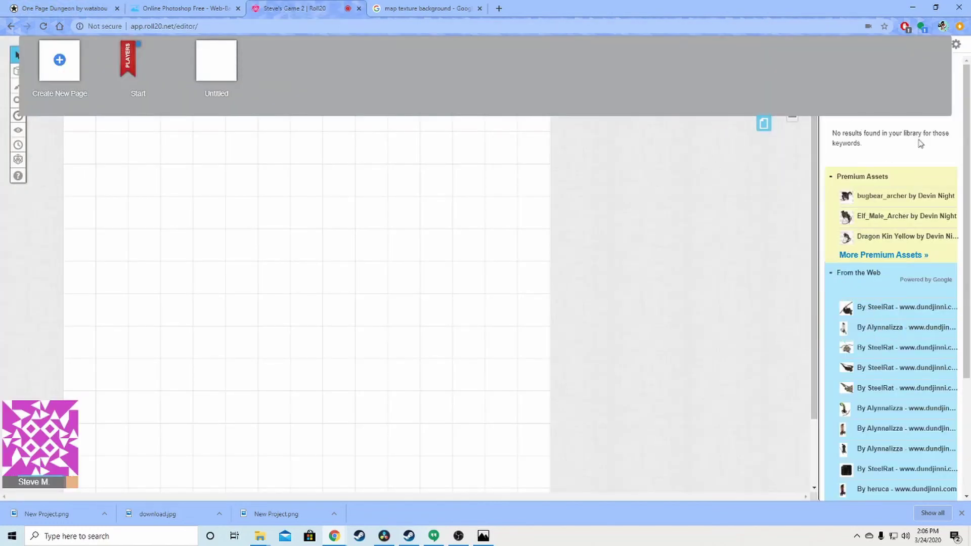
left_click(763, 124)
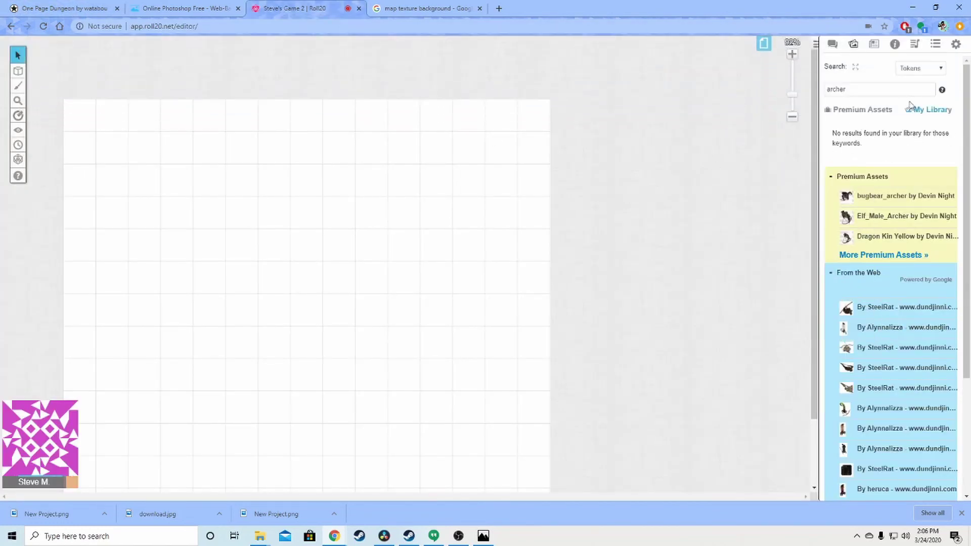
left_click(930, 110)
mouse_move(832, 194)
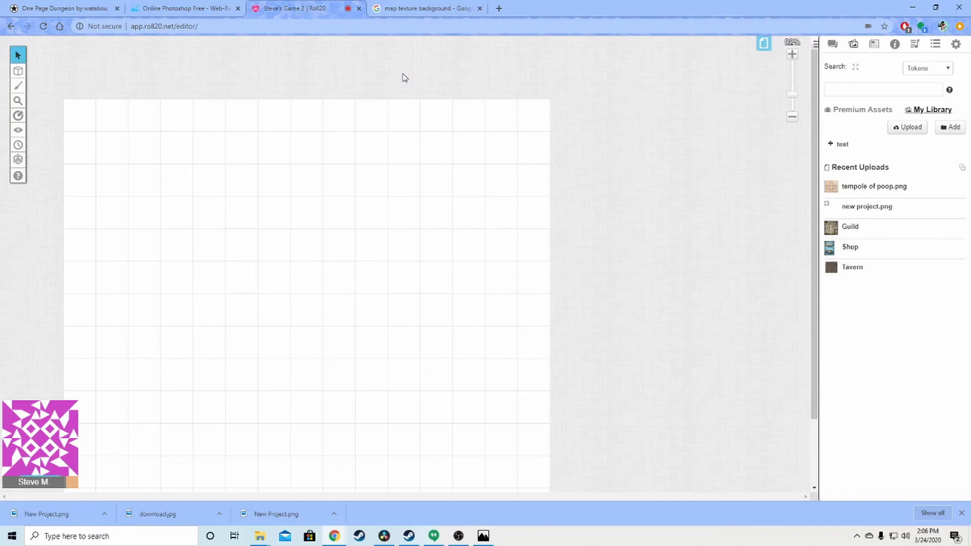
mouse_move(852, 210)
Return to the One Page Dungeon generator and examine its list of hot keys beneath the map
left_click(40, 11)
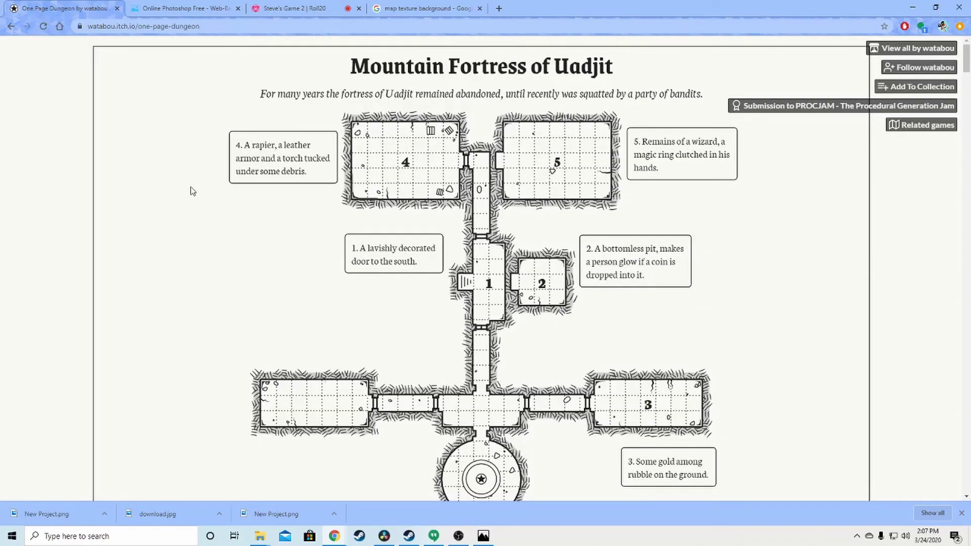
scroll(183, 187, "down", 1)
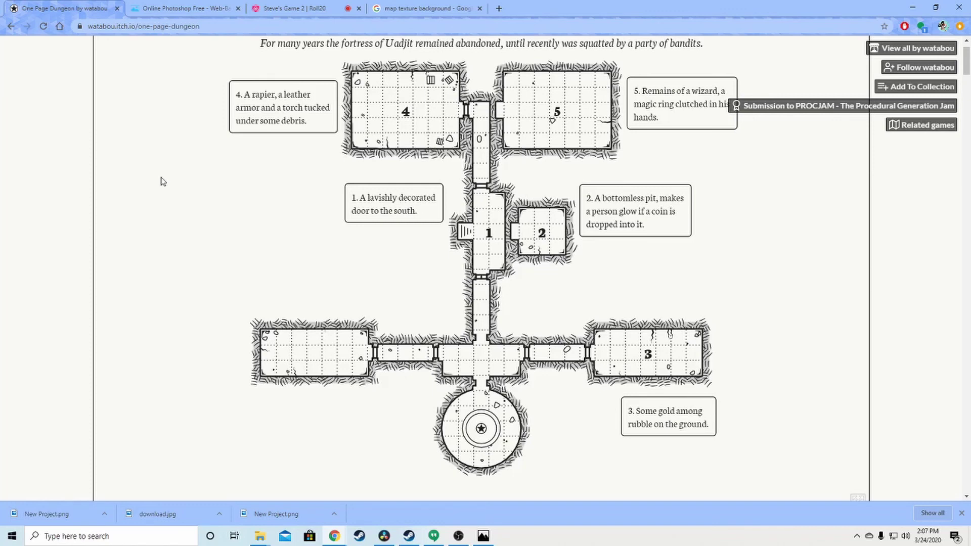
scroll(162, 181, "up", 1)
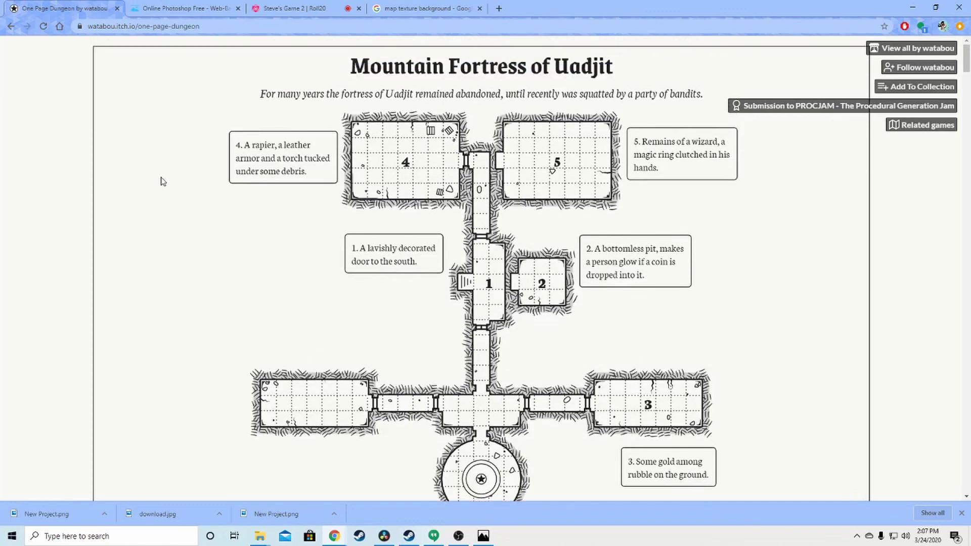
scroll(162, 181, "down", 3)
scroll(162, 181, "down", 4)
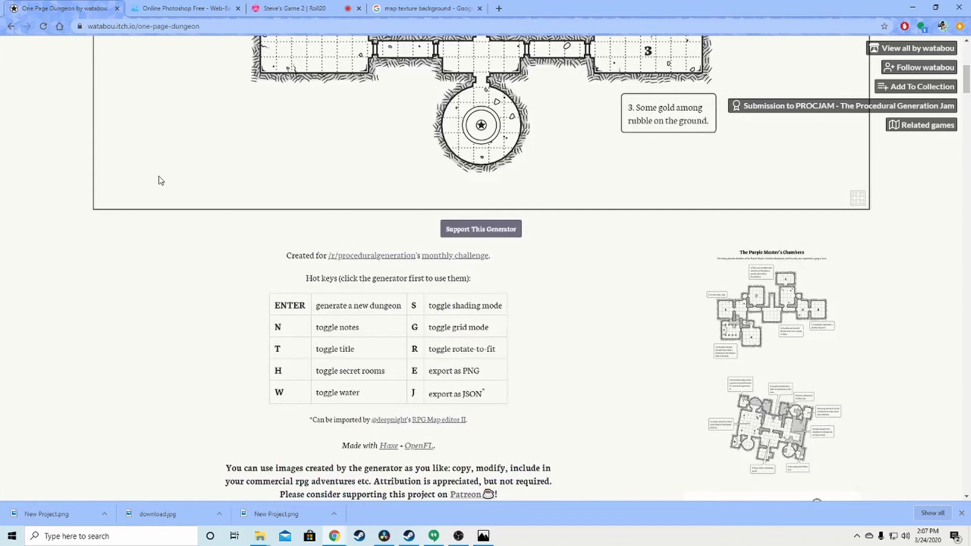
scroll(162, 175, "up", 3)
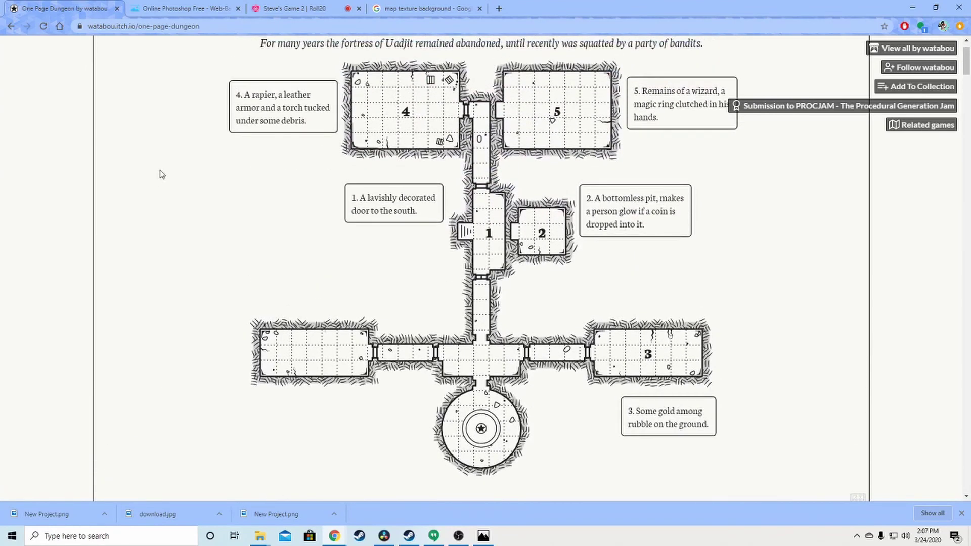
scroll(162, 175, "down", 5)
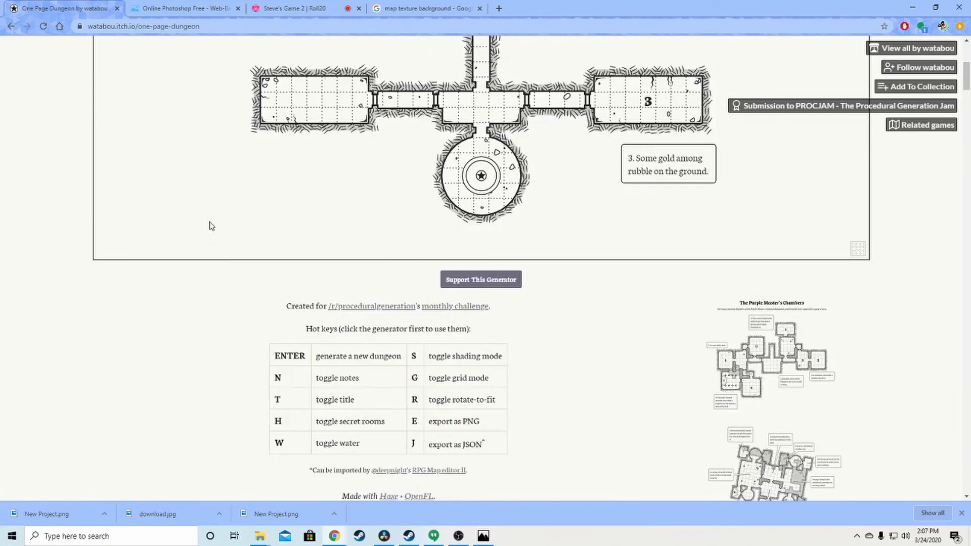
scroll(373, 344, "up", 6)
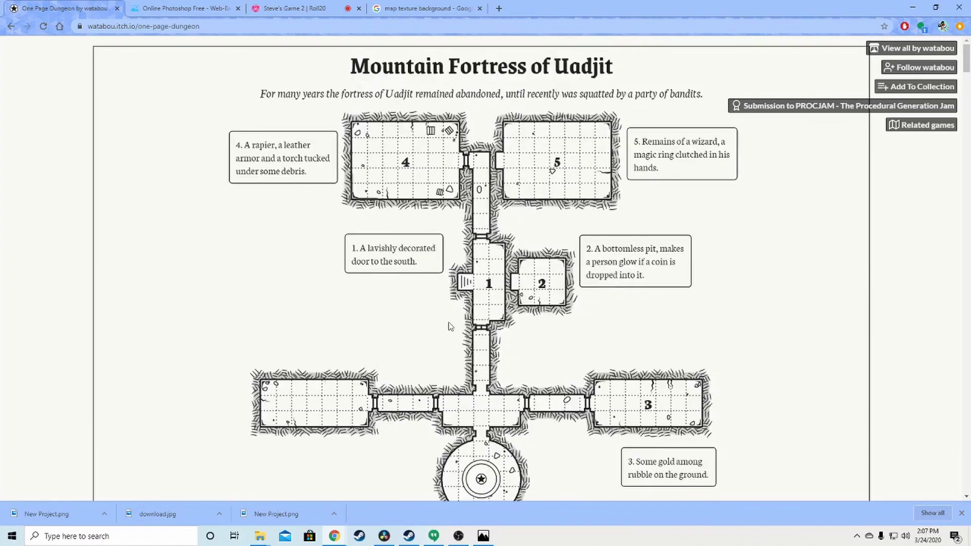
Cycle through the dungeon's note display modes and leave the room notes hidden
key("n")
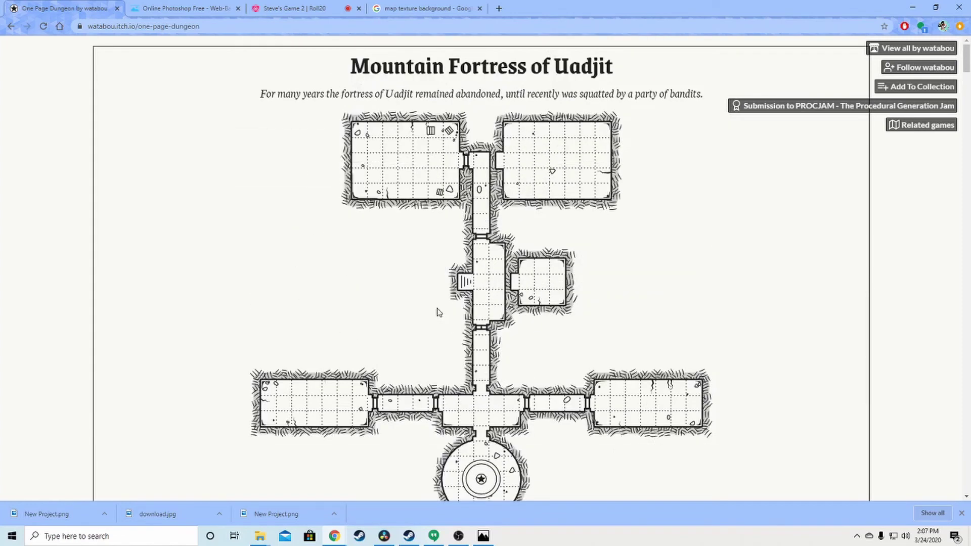
key("n")
key("n")
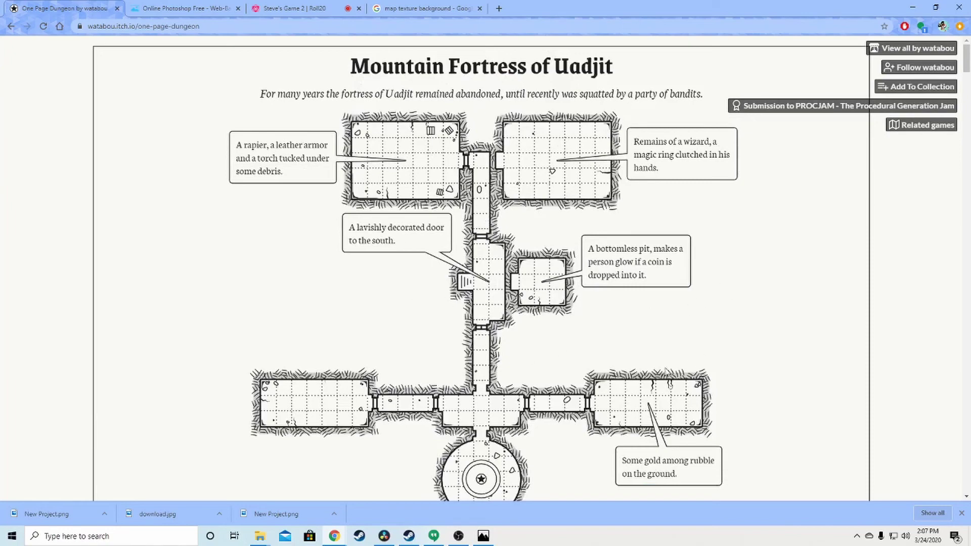
key("n")
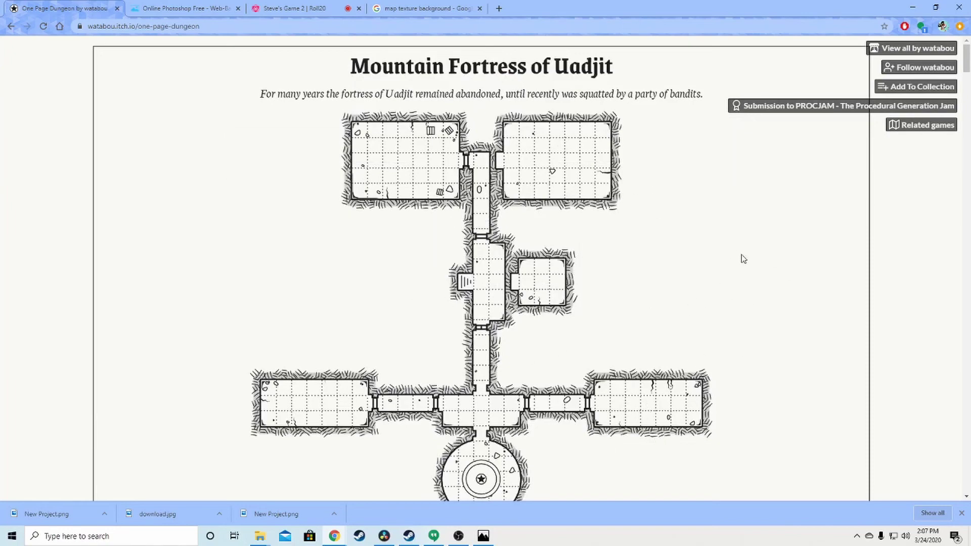
Check the hot-key list and toggle the shading around the dungeon walls off and back on
scroll(623, 213, "down", 6)
scroll(624, 212, "down", 3)
scroll(547, 233, "up", 1)
scroll(547, 238, "up", 3)
scroll(561, 349, "up", 4)
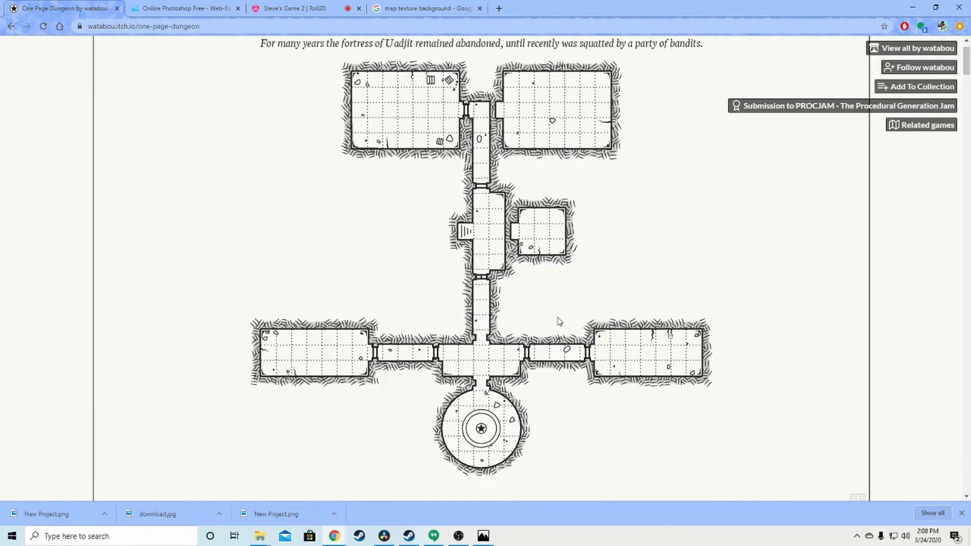
key("h")
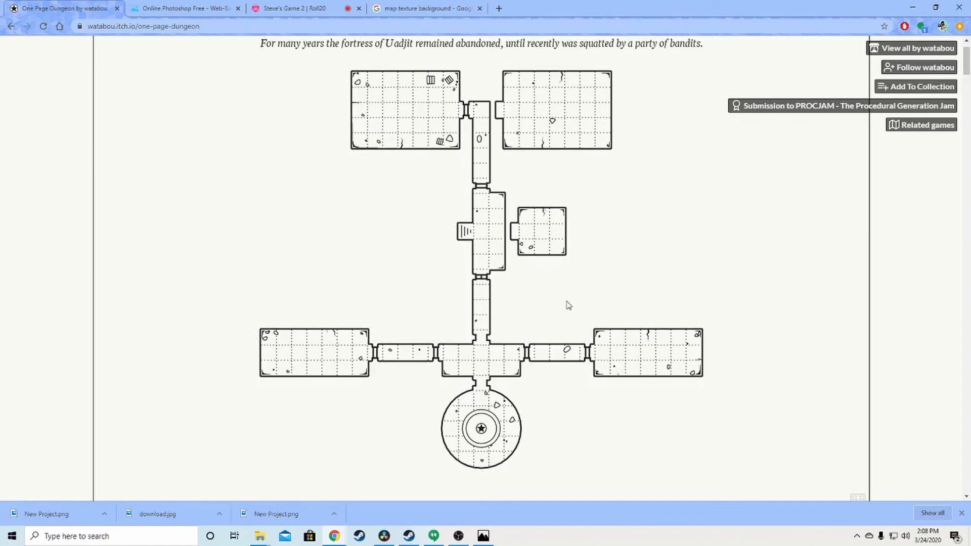
key("h")
key("h")
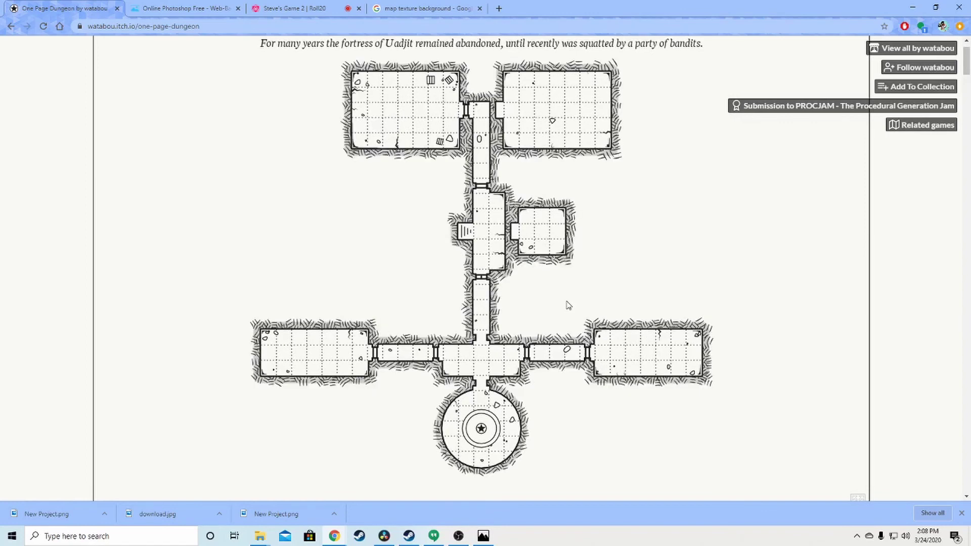
Toggle the dungeon's secret rooms off and on repeatedly, leaving them shown on the map
scroll(568, 305, "up", 1)
scroll(568, 305, "down", 8)
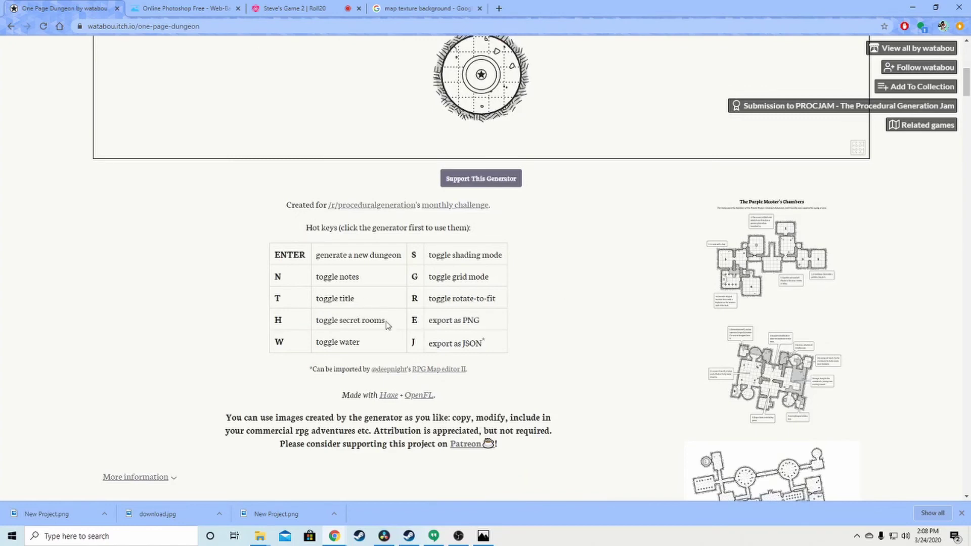
scroll(387, 323, "up", 8)
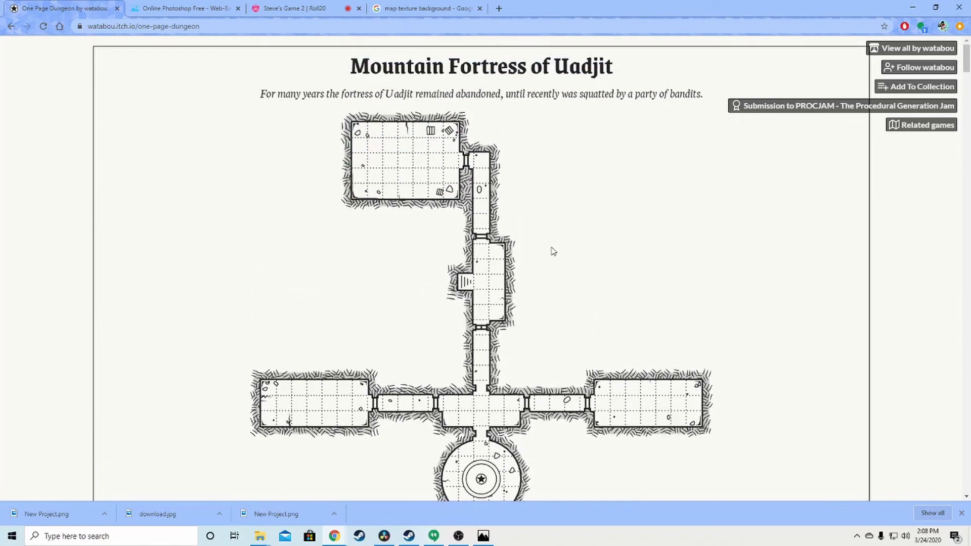
left_click(541, 290)
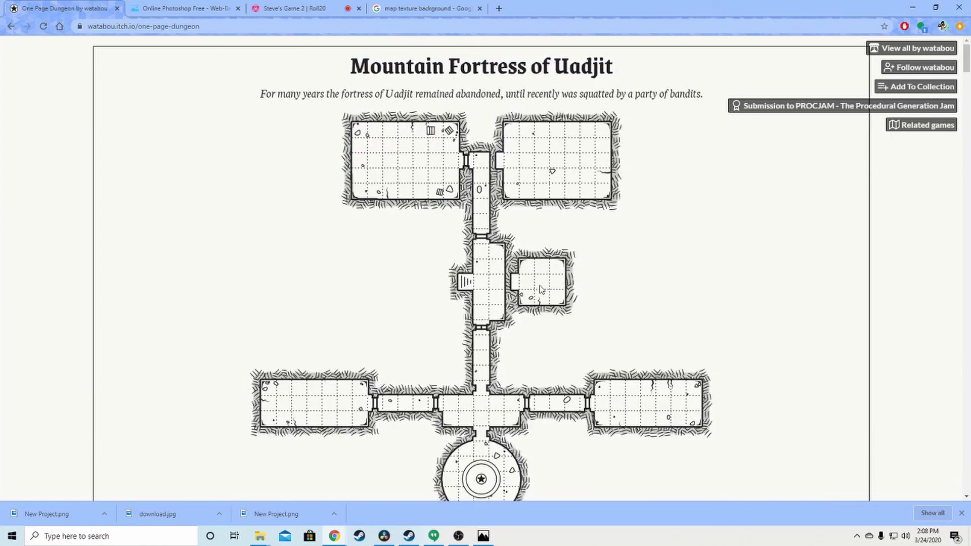
left_click(541, 290)
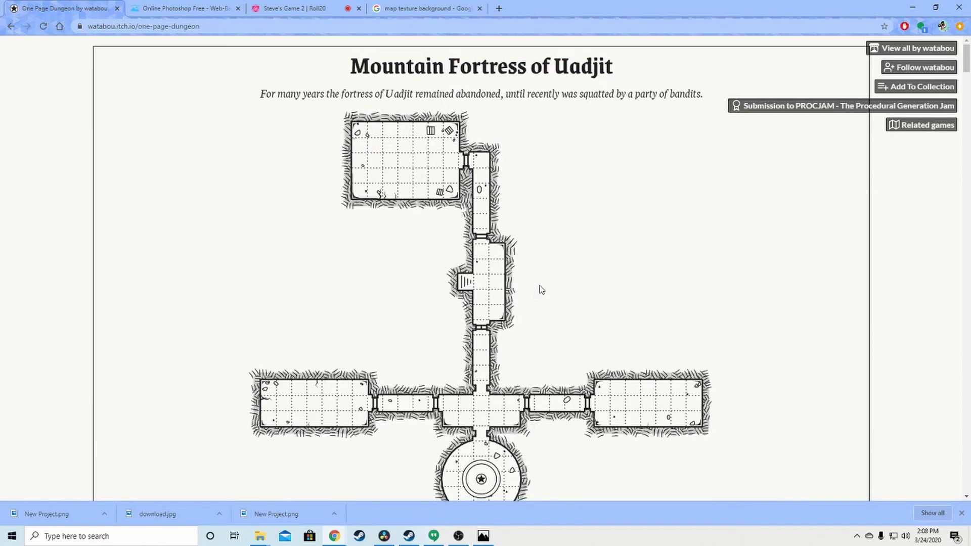
left_click(541, 289)
Check the hot-key list and hide the dungeon's title and description
scroll(541, 289, "down", 8)
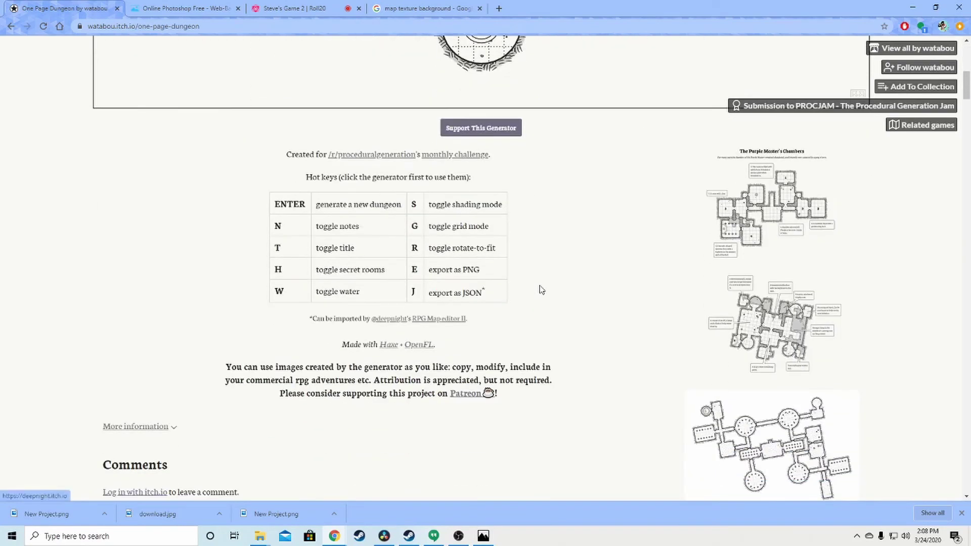
scroll(541, 289, "up", 8)
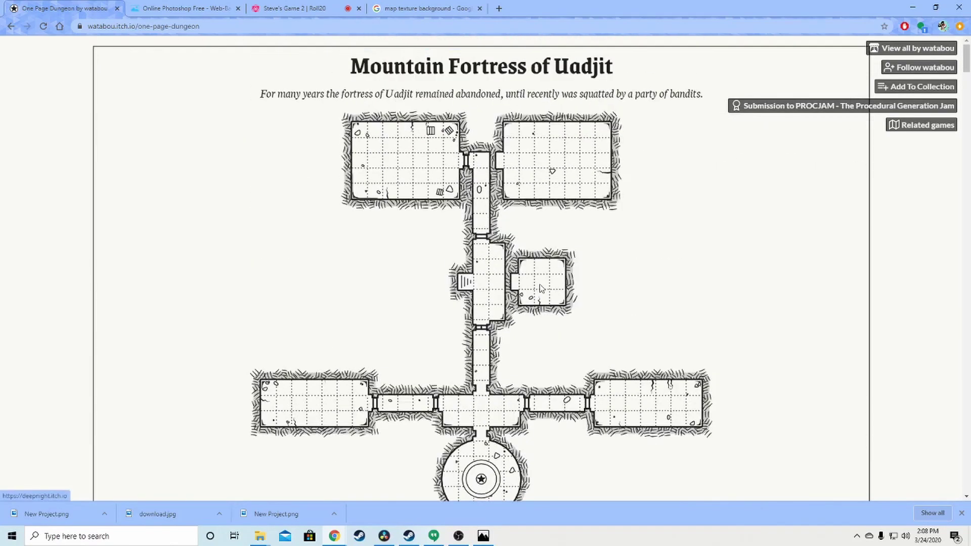
scroll(541, 287, "down", 7)
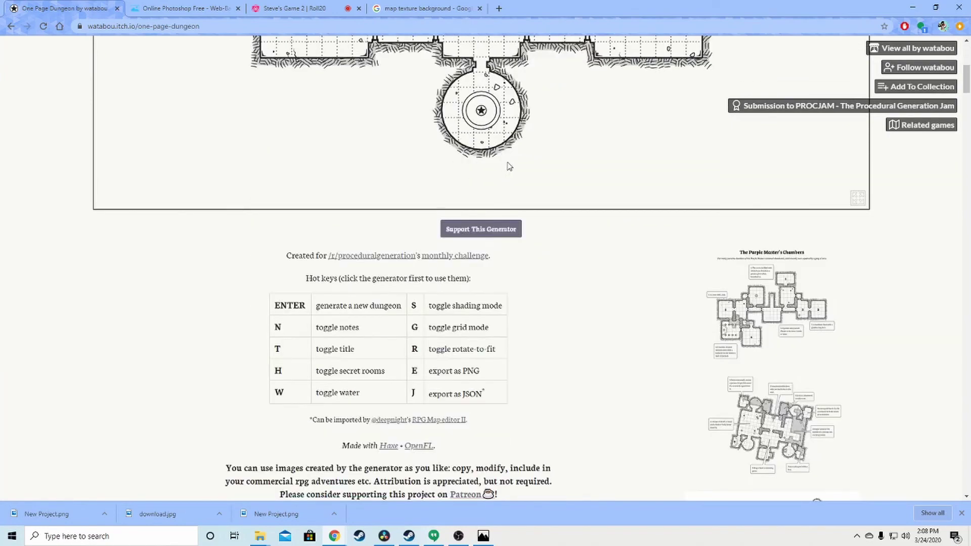
scroll(504, 167, "up", 7)
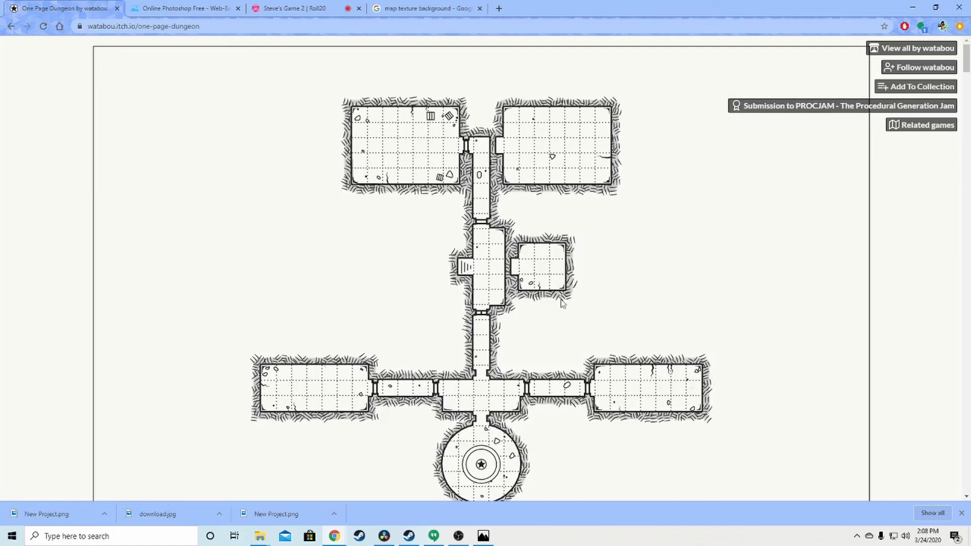
Generate a new dungeon and export its map as an image file
scroll(449, 252, "down", 1)
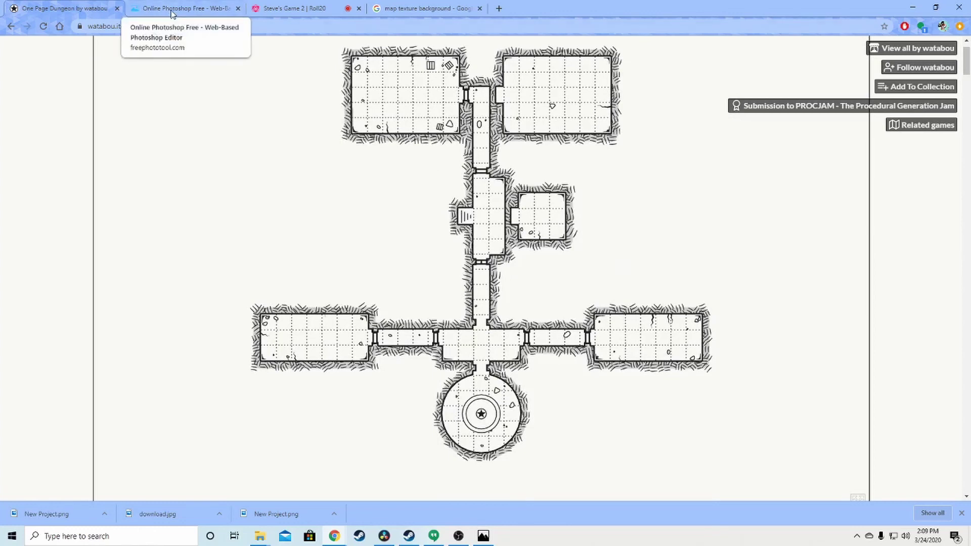
scroll(601, 381, "up", 1)
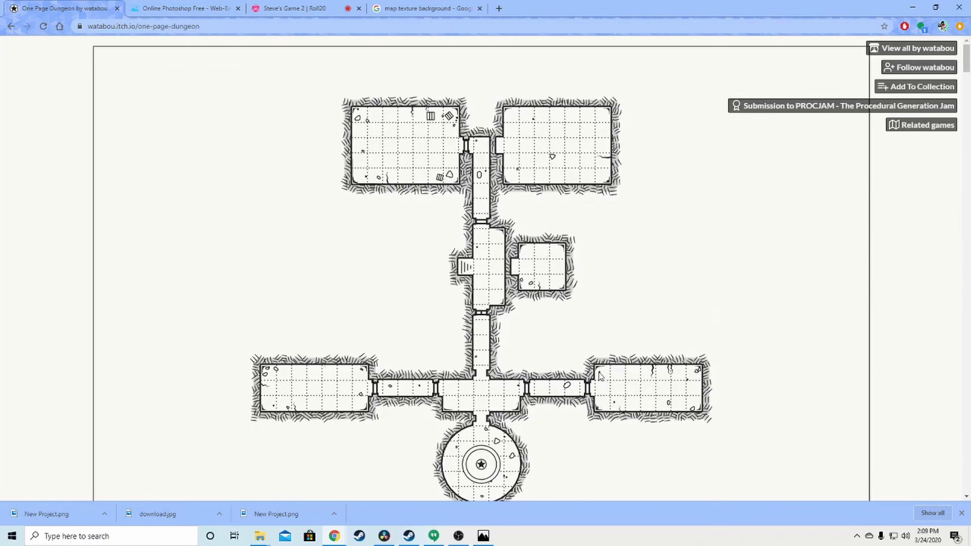
left_click(590, 344)
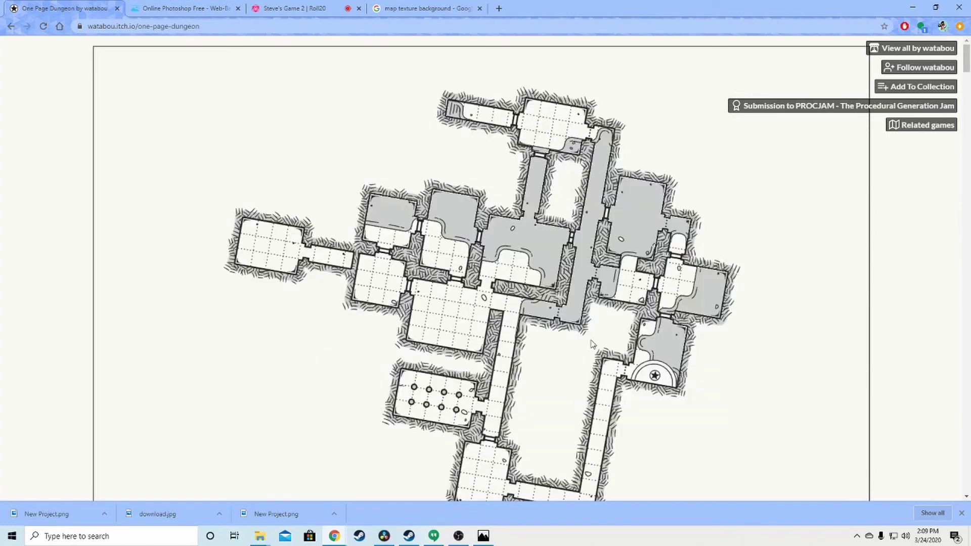
scroll(657, 360, "down", 1)
scroll(703, 374, "up", 1)
scroll(547, 258, "down", 1)
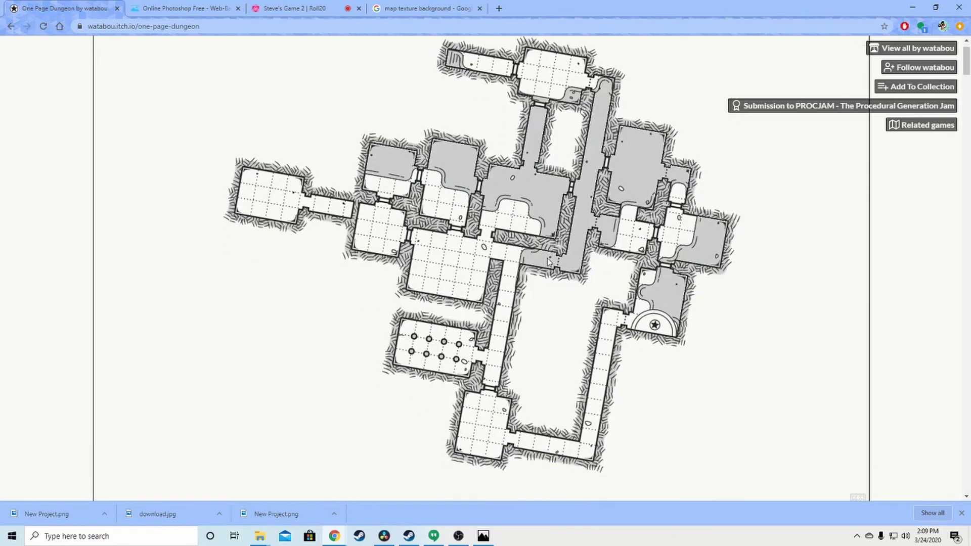
scroll(548, 261, "down", 4)
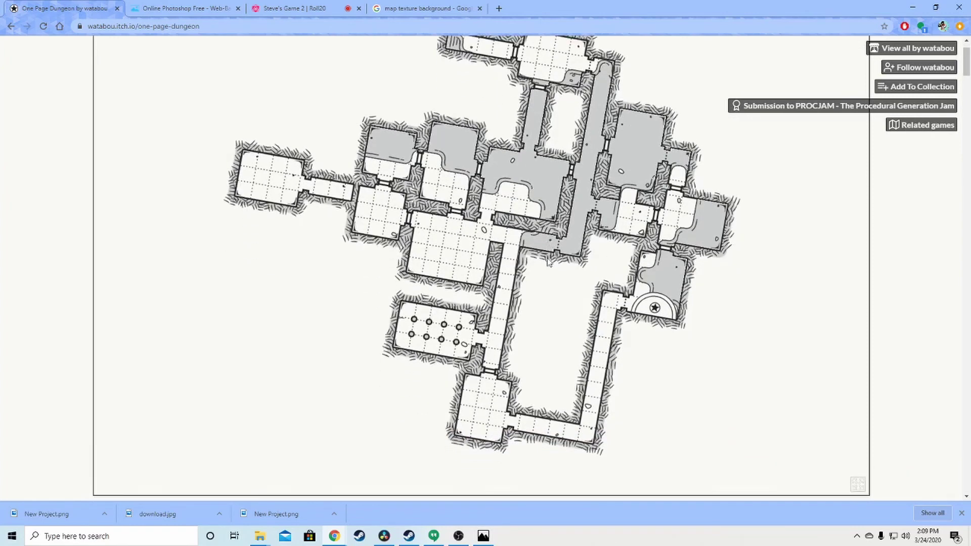
key("e")
scroll(581, 392, "up", 2)
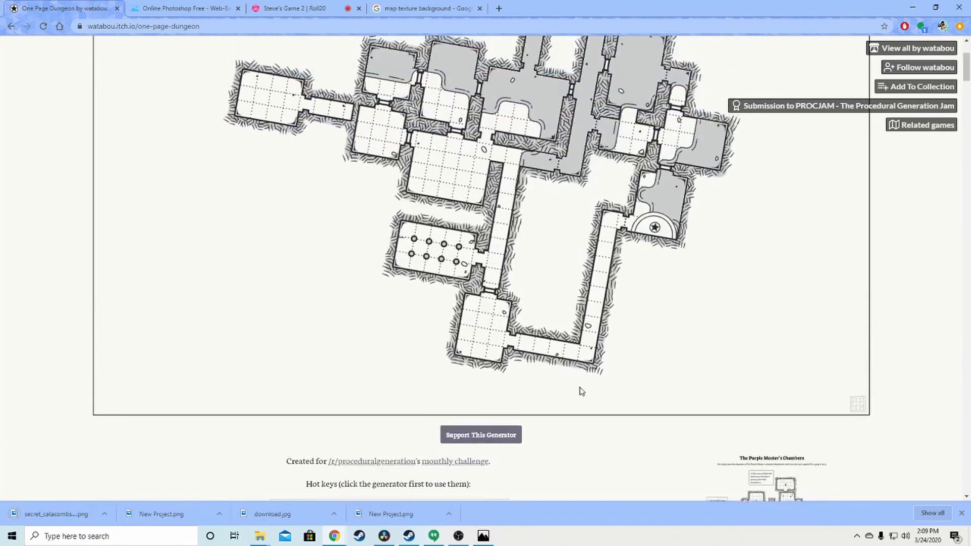
Generate new dungeons repeatedly, keep the small layout with a row of five connected rooms, and hide its water
scroll(581, 392, "up", 2)
left_click(695, 285)
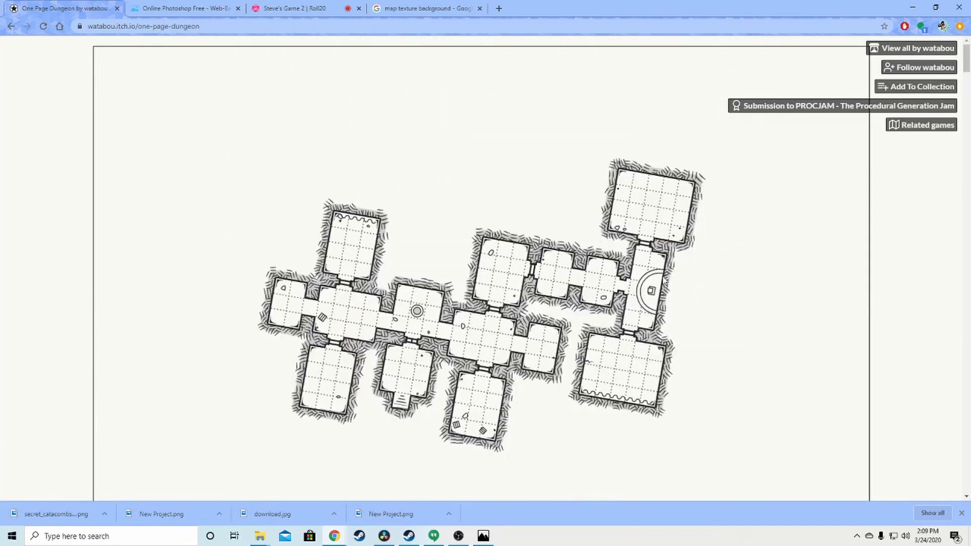
left_click(706, 306)
left_click(707, 308)
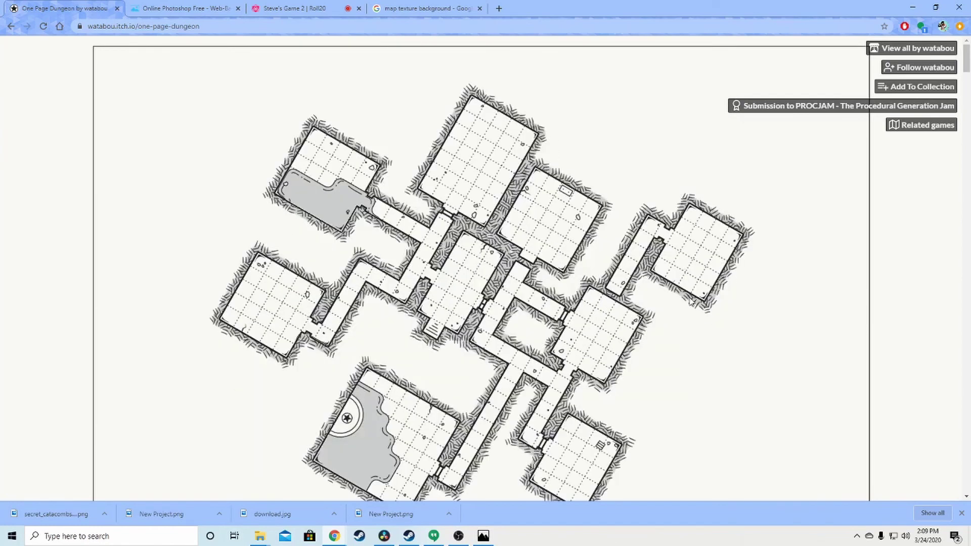
left_click(691, 302)
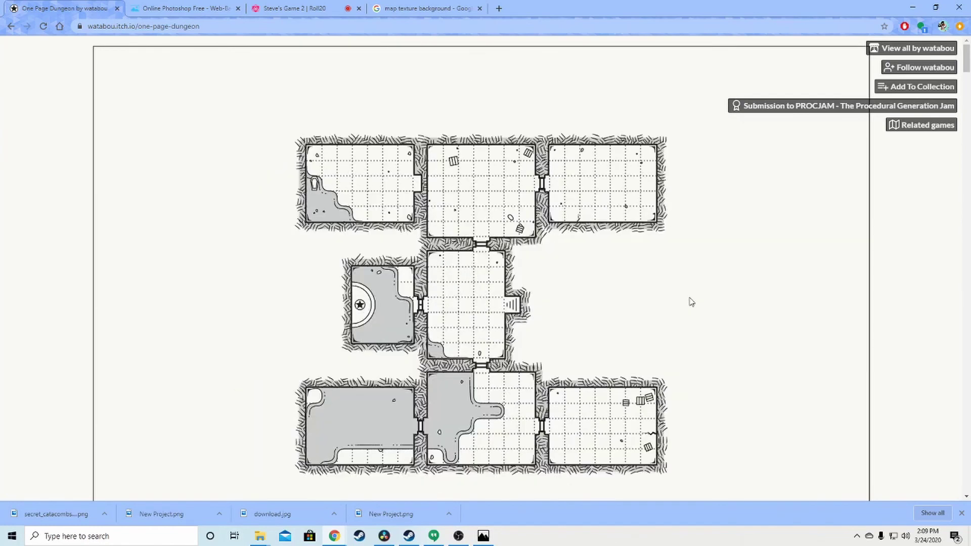
left_click(691, 302)
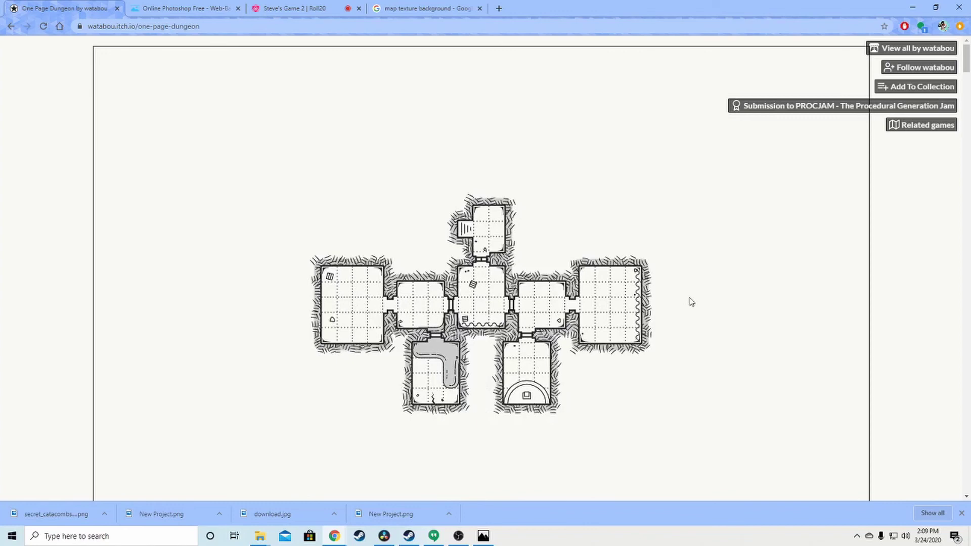
scroll(688, 301, "down", 1)
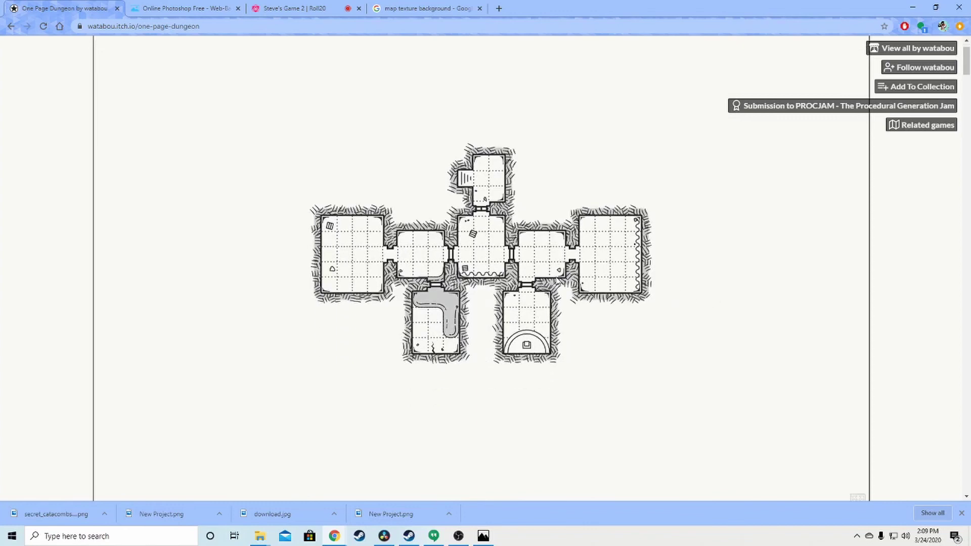
scroll(557, 280, "down", 1)
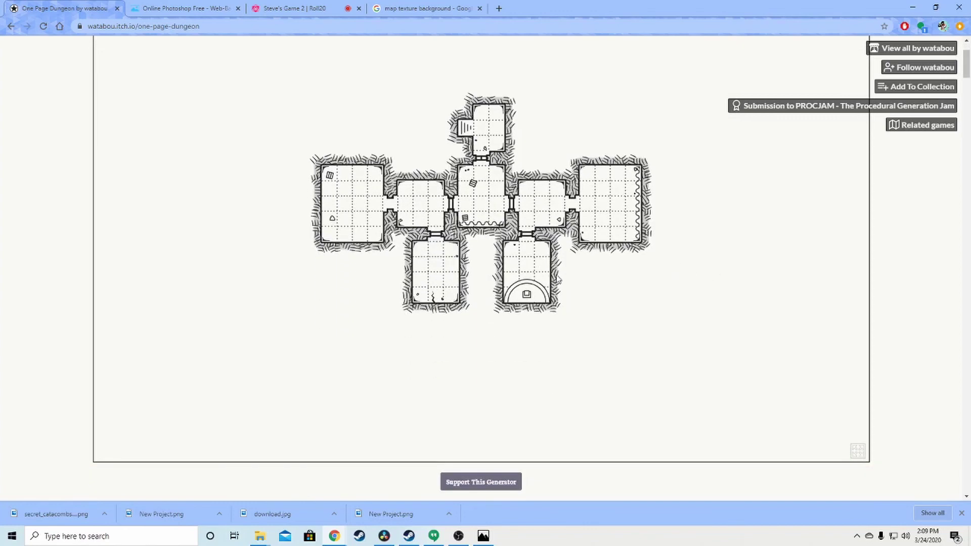
Export the current dungeon map as an image and allow the site to download multiple files
scroll(558, 284, "up", 2)
scroll(564, 298, "down", 1)
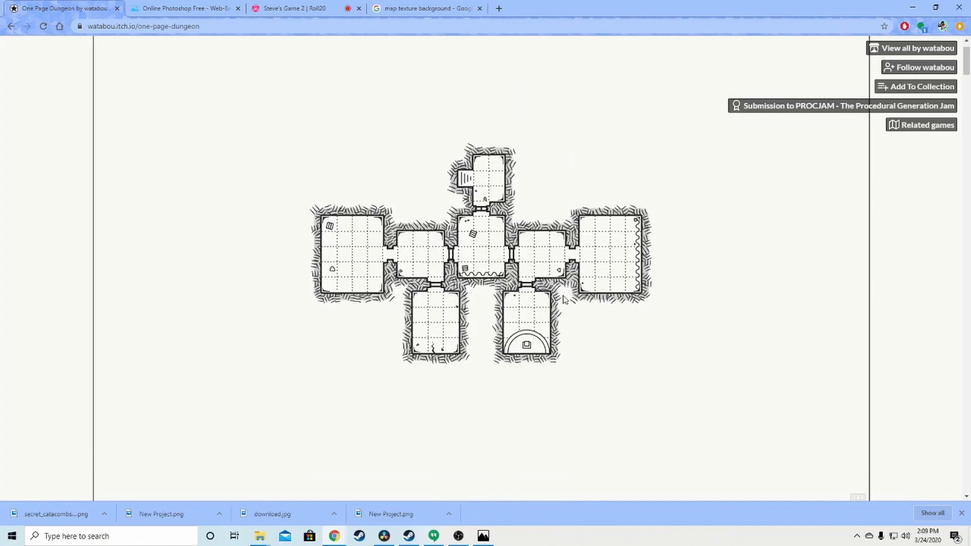
key("ctrl+s")
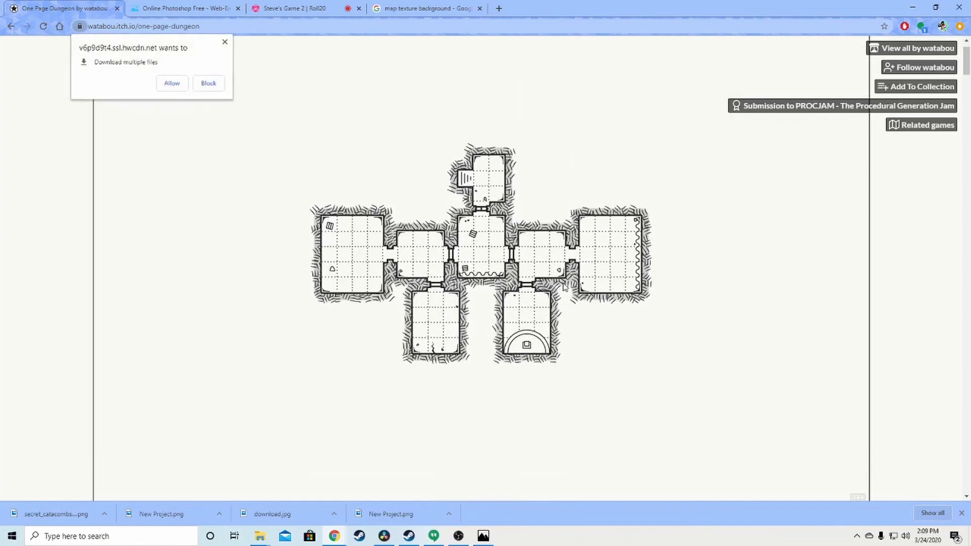
left_click(174, 86)
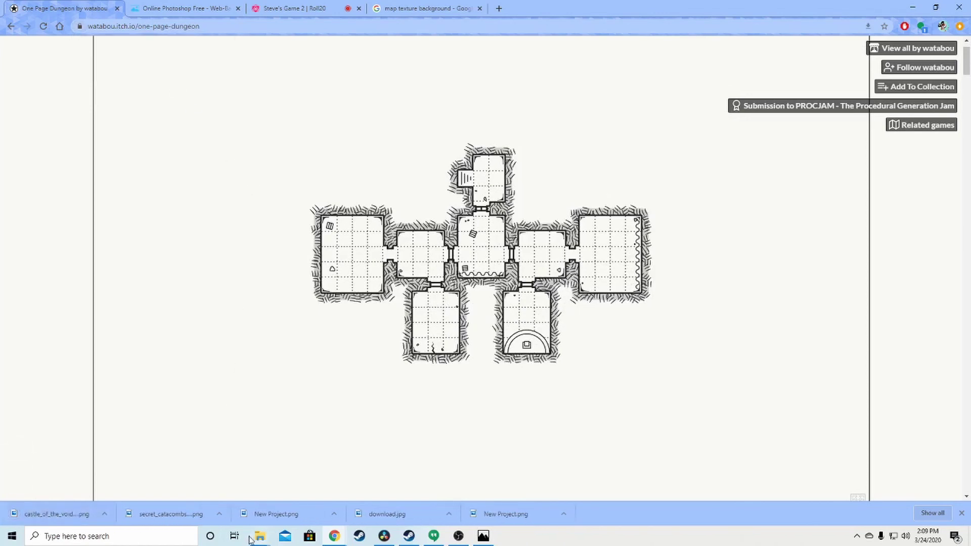
Open the Downloads folder and locate the exported secret_catacombs_of_blood and castle_of_the_void_queen images
mouse_move(259, 536)
left_click(329, 489)
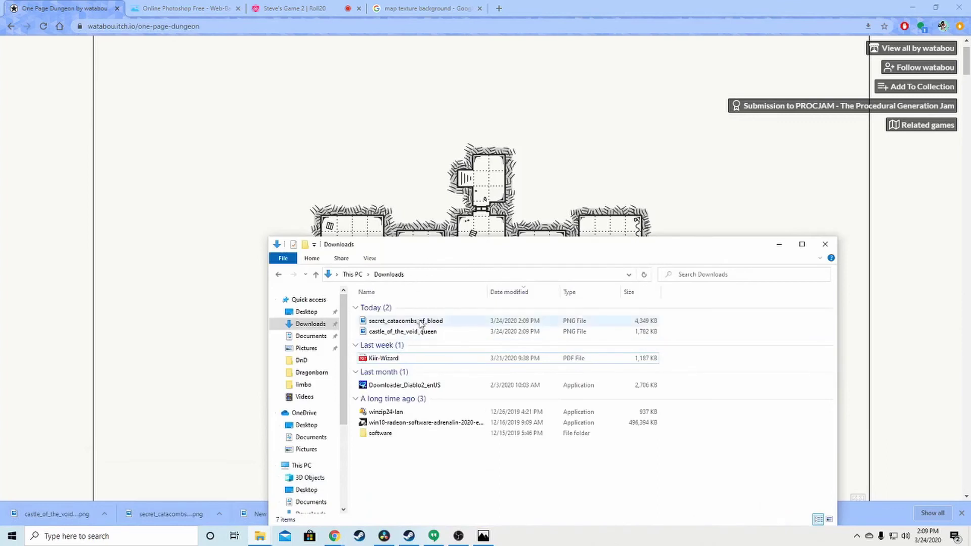
left_click(437, 323)
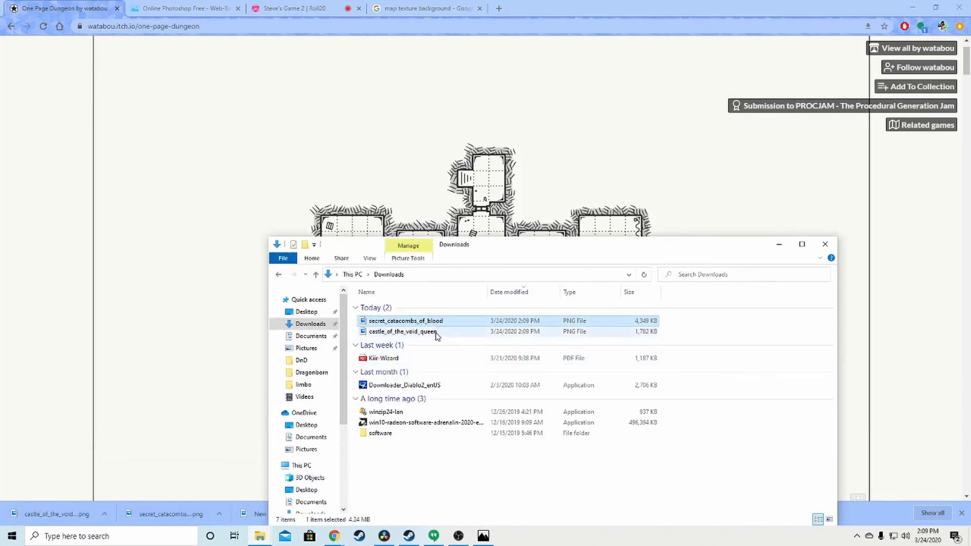
left_click(436, 332)
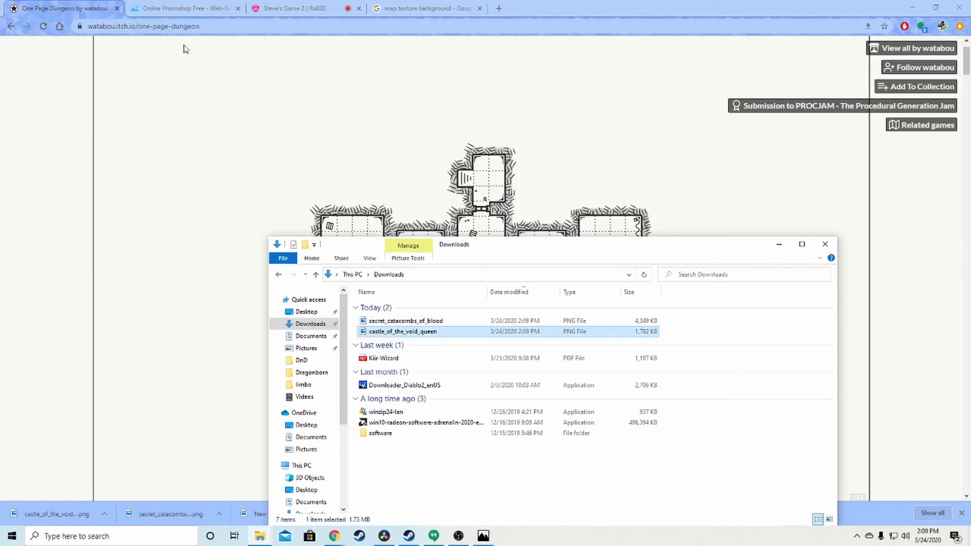
Switch to FreePhotoTool, check the dungeon map's grid squares, and set the new project's height to 15 inches
left_click(181, 9)
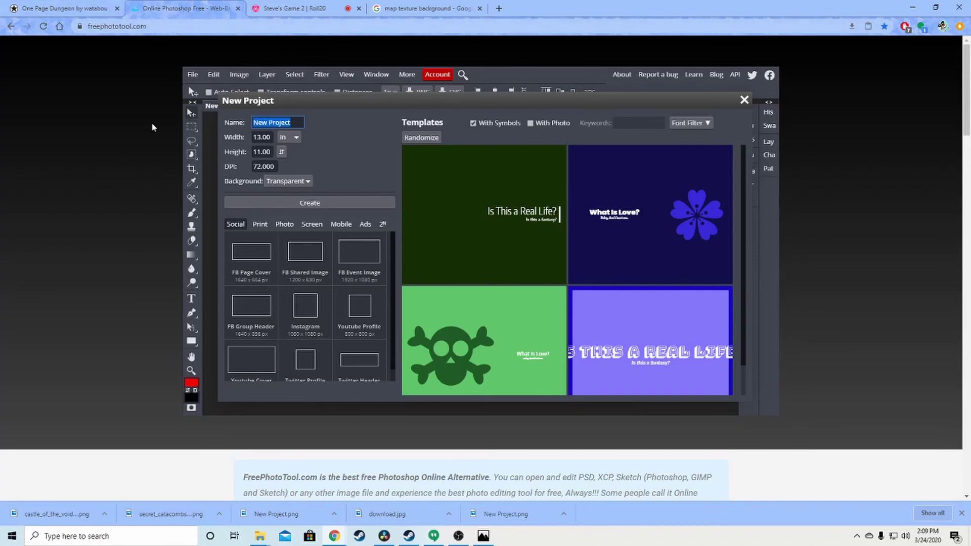
left_click(61, 10)
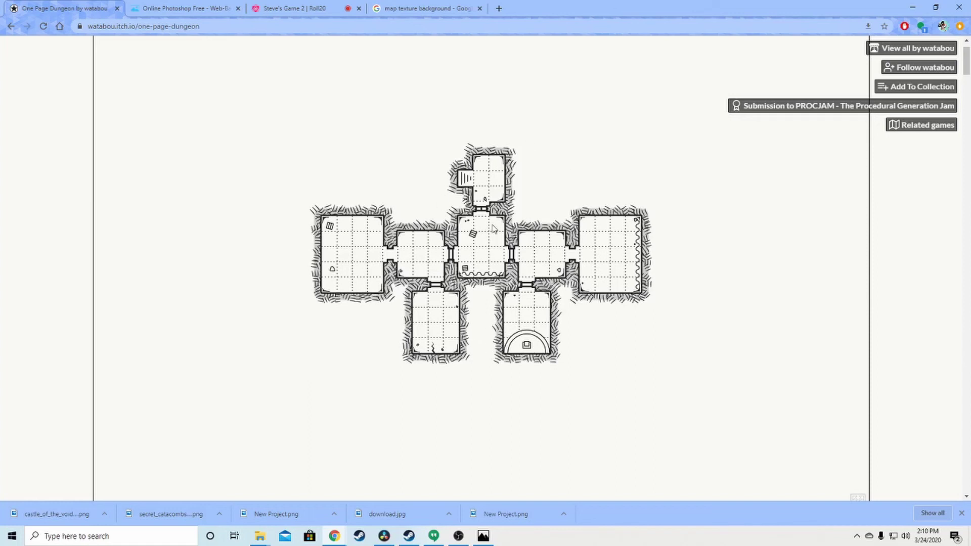
left_click(166, 7)
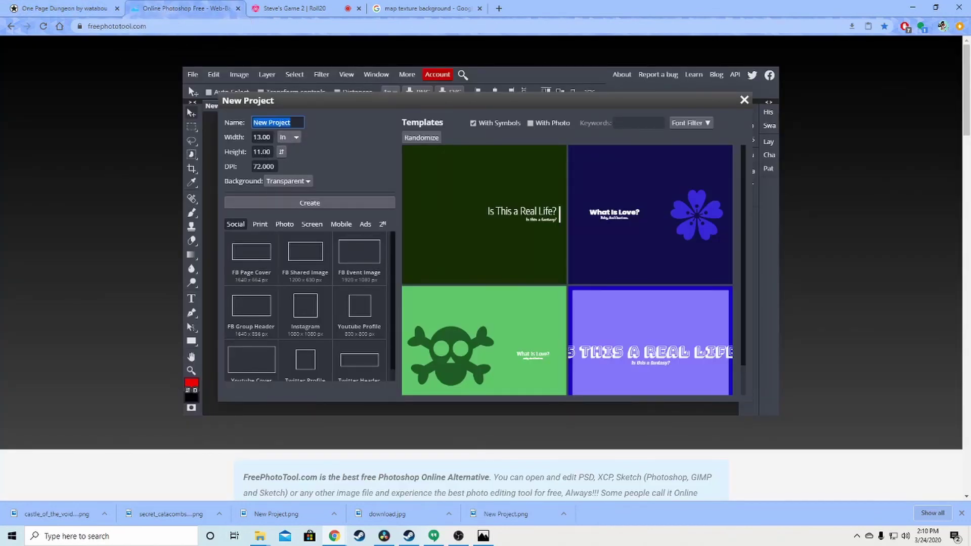
left_click(262, 152)
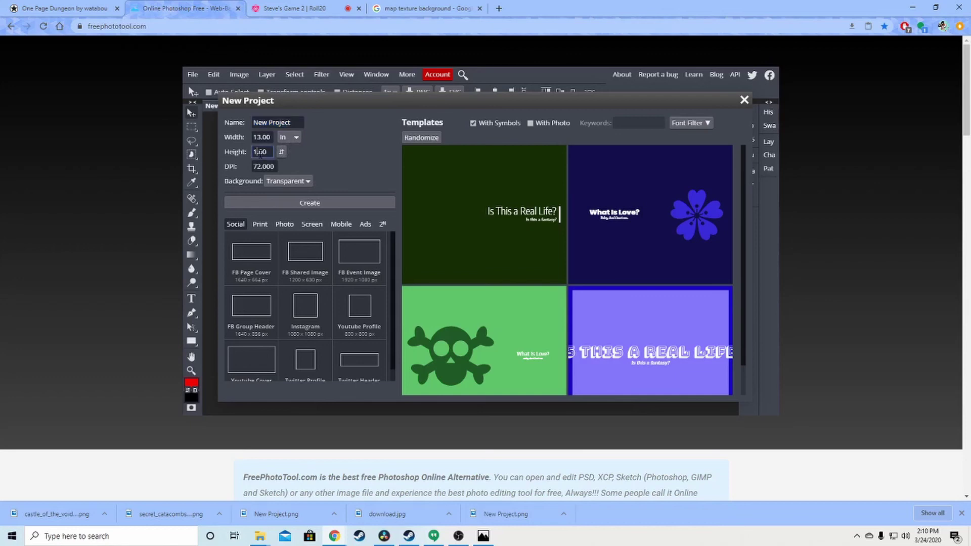
key("BackSpace")
type("5")
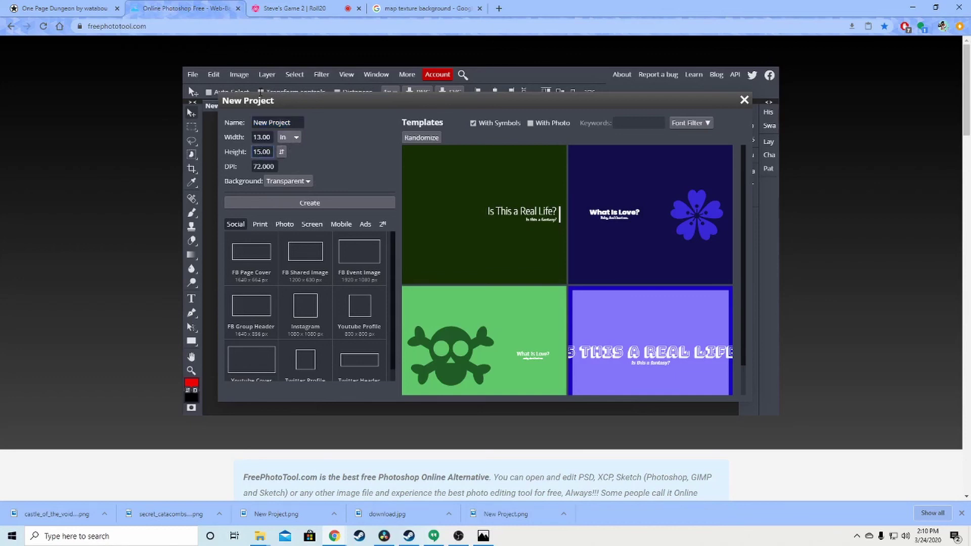
Check the dungeon map's grid again, set the new project's width to 23 inches and create the transparent project
left_click(69, 10)
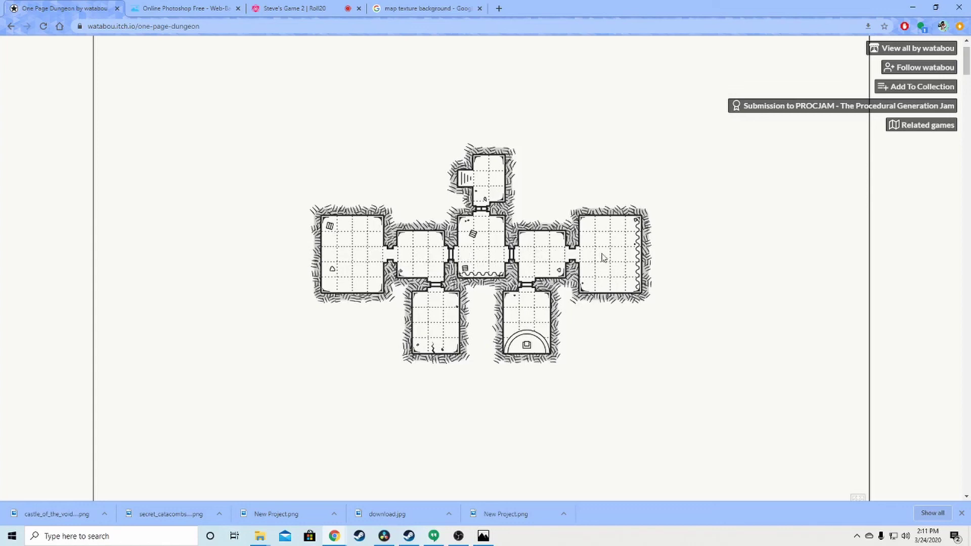
left_click(174, 10)
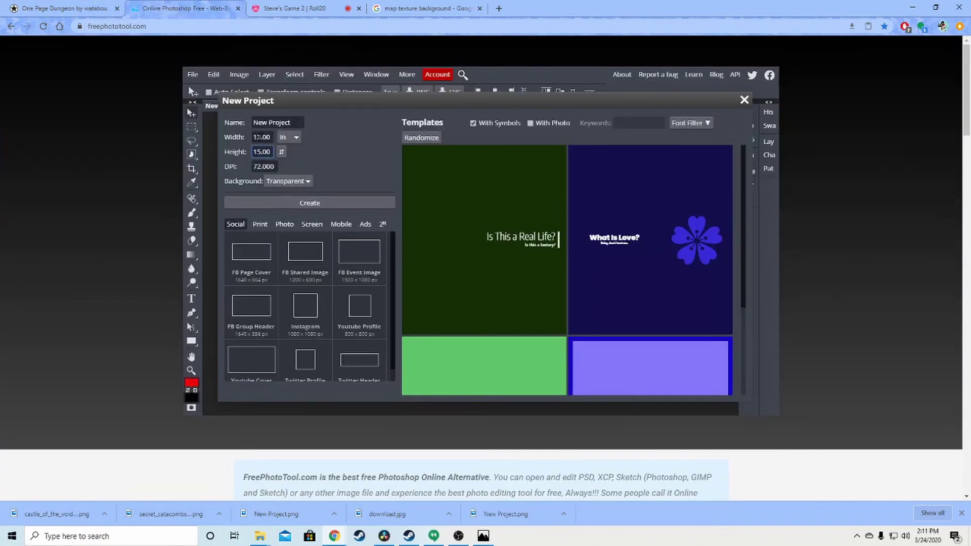
left_click_drag(271, 137, 242, 138)
type("23.00")
left_click(313, 203)
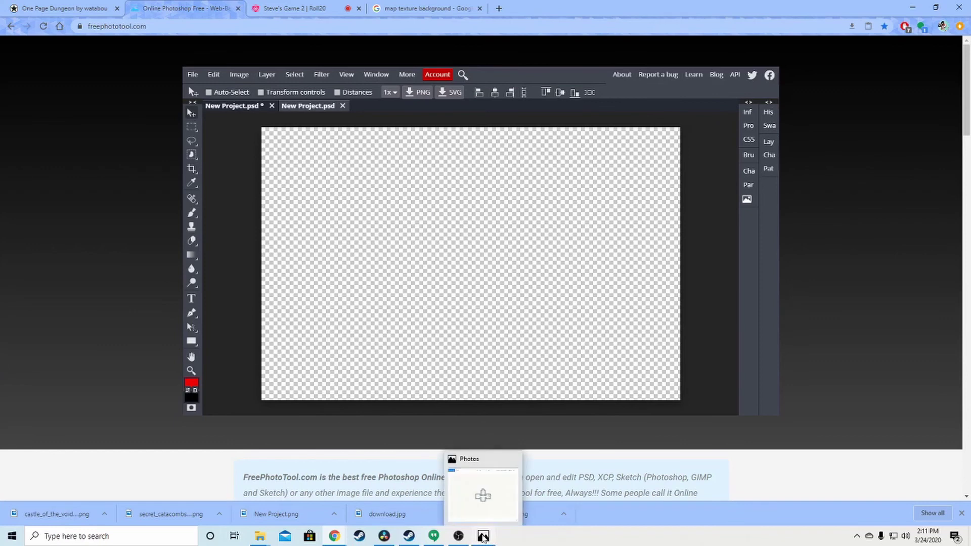
Bring up the Photos window showing sunken_house_of_morthos.png and close it
left_click(482, 537)
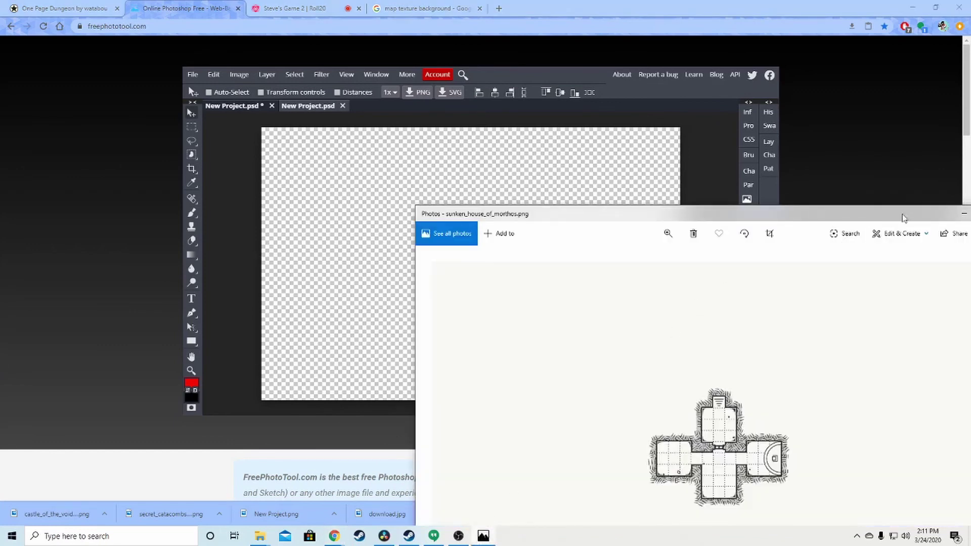
left_click_drag(964, 217, 759, 182)
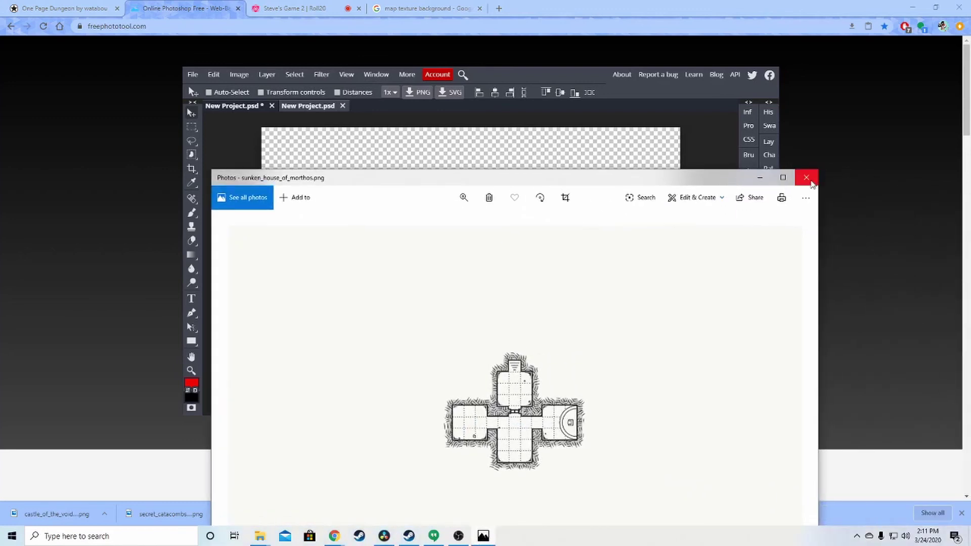
left_click(809, 182)
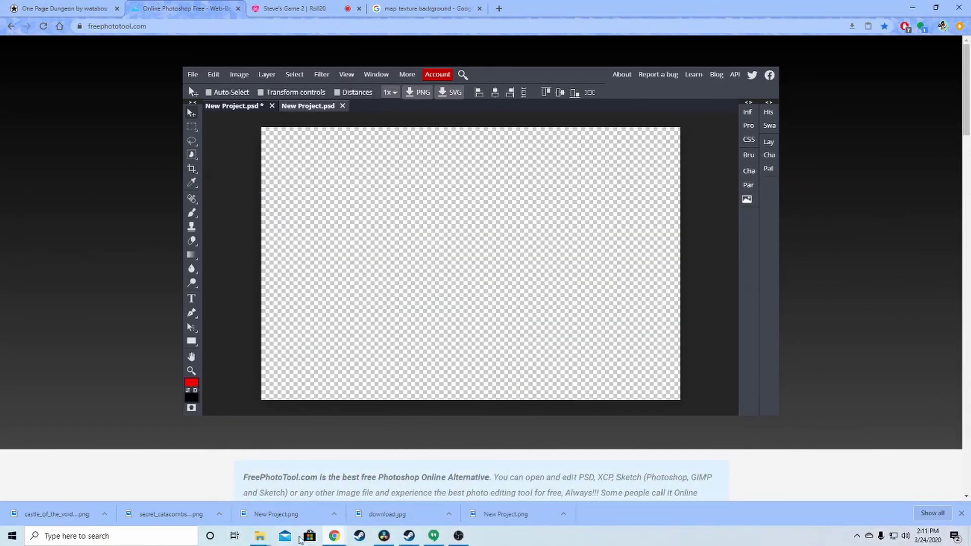
Move the secret_catacombs_of_blood and castle_of_the_void_queen images from the Downloads folder into the DnD folder
left_click(260, 538)
left_click(314, 493)
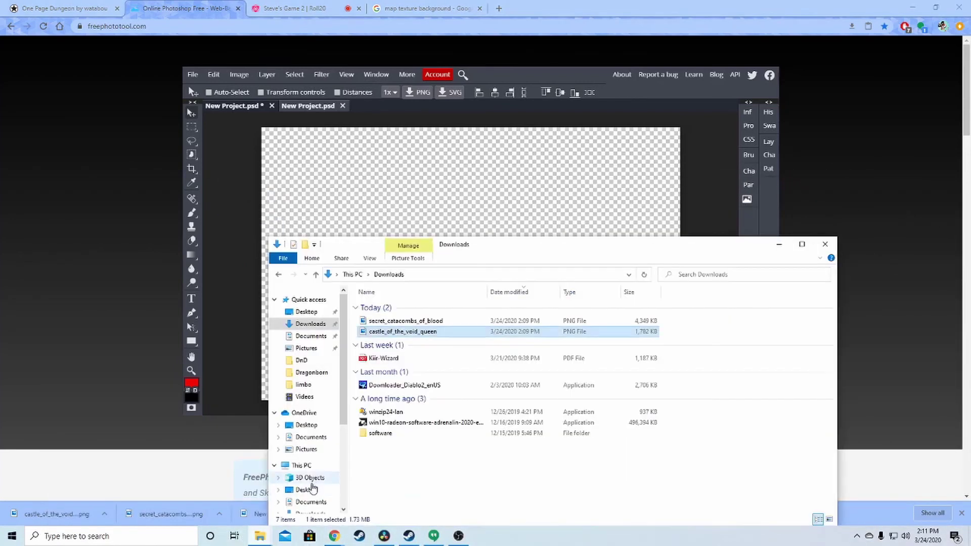
left_click(405, 321, "ctrl")
right_click(411, 335)
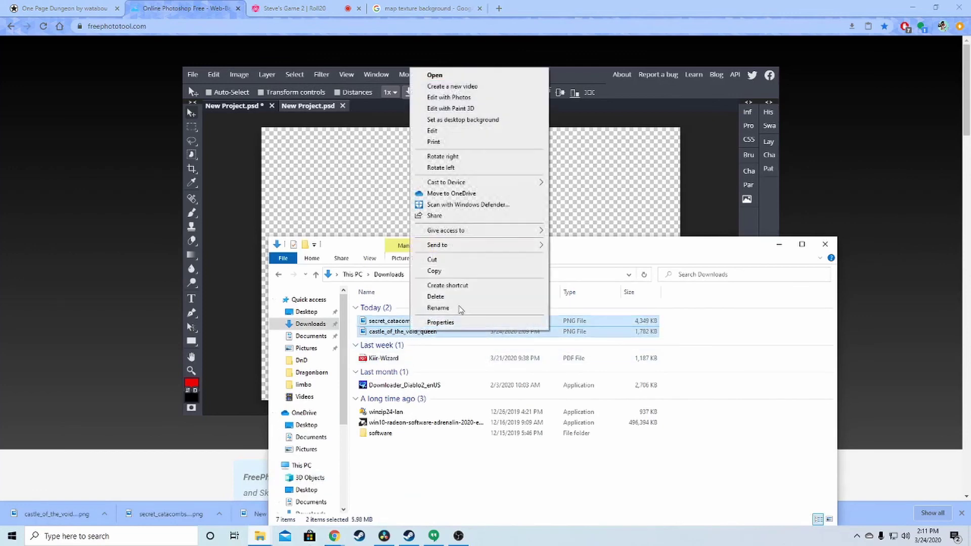
left_click(423, 269)
mouse_move(265, 535)
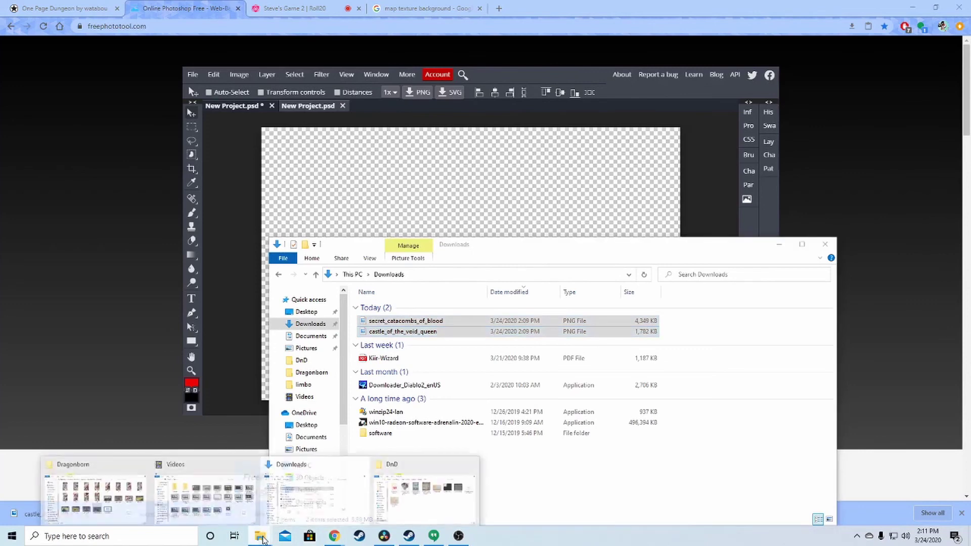
left_click(411, 504)
right_click(646, 376)
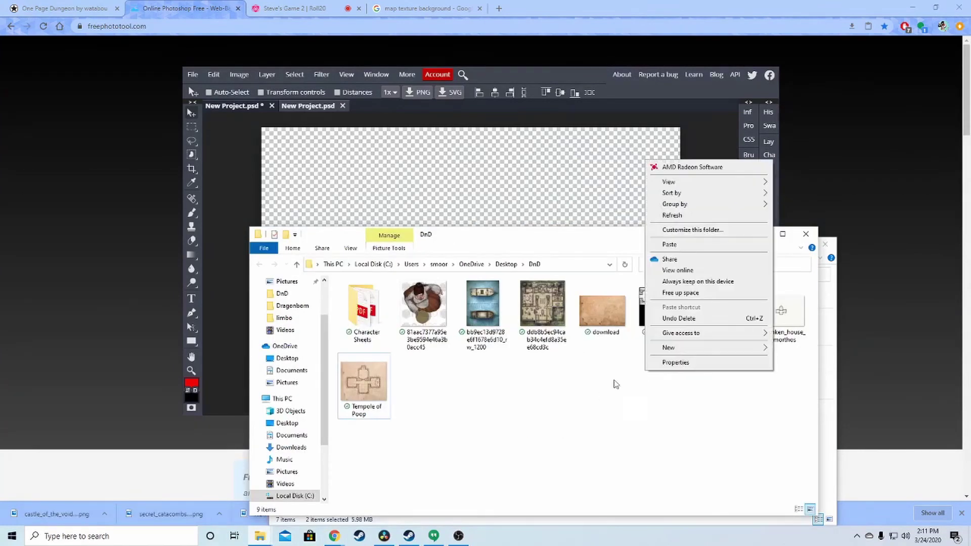
left_click(680, 246)
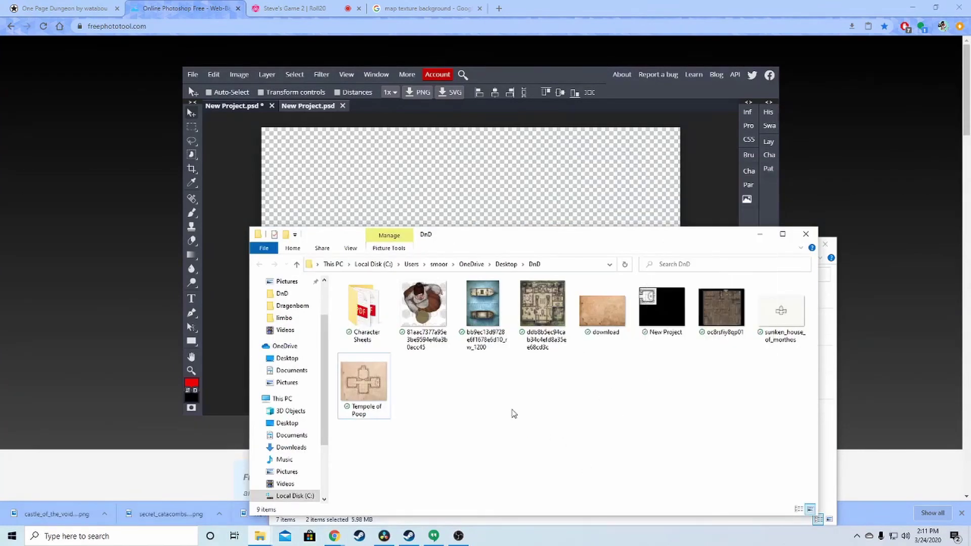
left_click(378, 388)
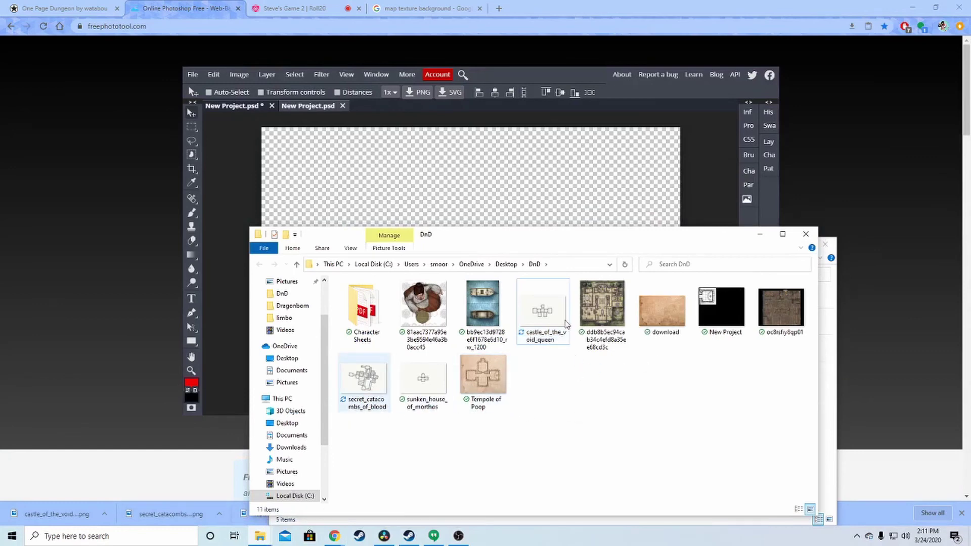
Place the castle_of_the_void_queen image from the DnD folder into the blank transparent project
left_click(548, 316)
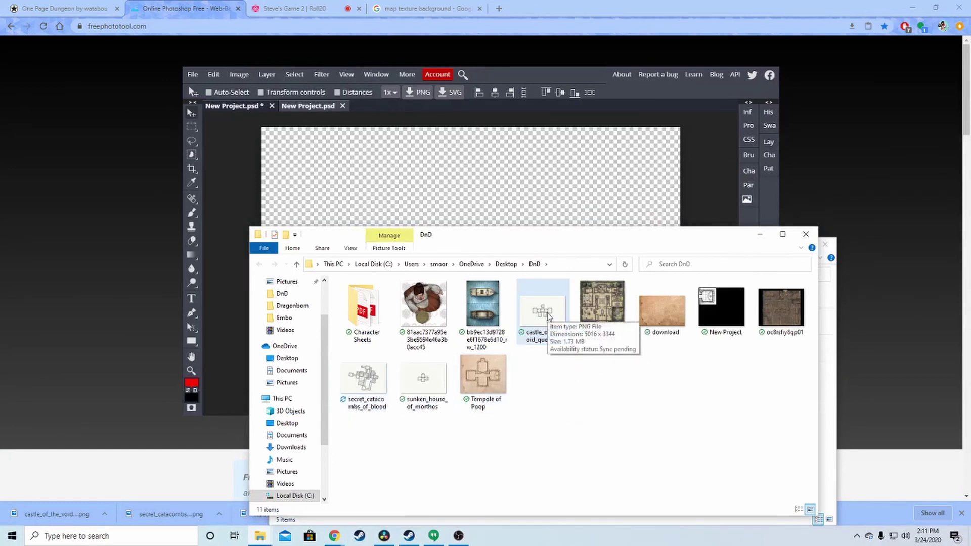
left_click(552, 394)
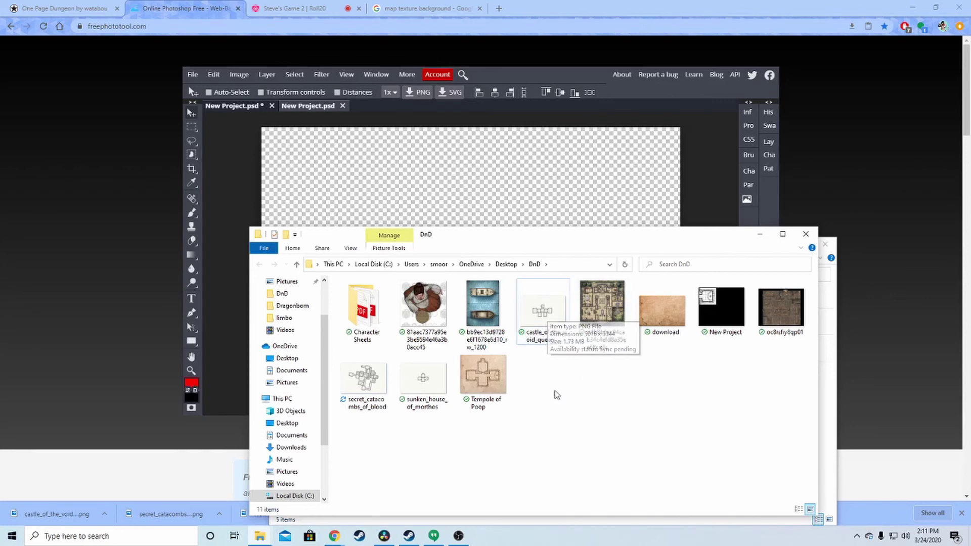
left_click(193, 75)
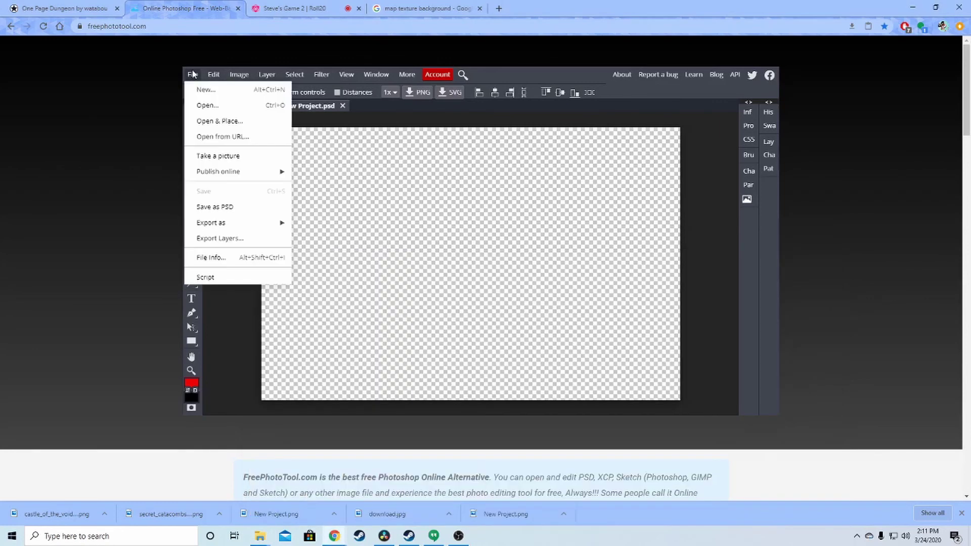
left_click(218, 121)
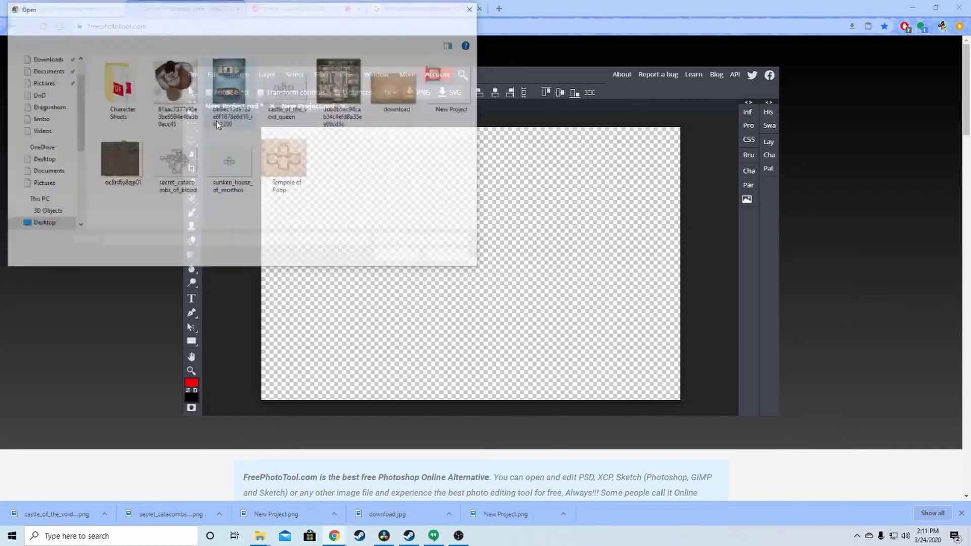
left_click(283, 89)
left_click(399, 257)
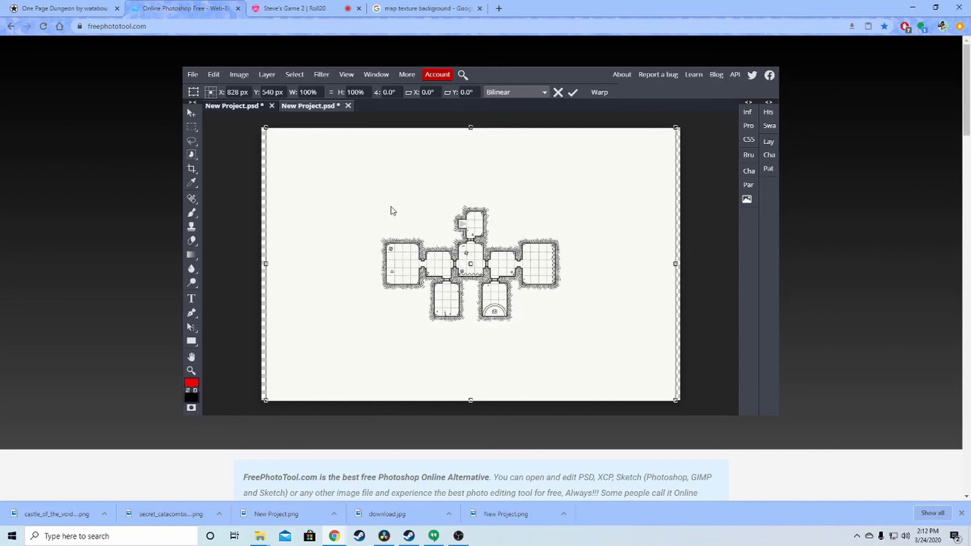
Rasterize the castle_of_the_void_queen layer
left_click(768, 142)
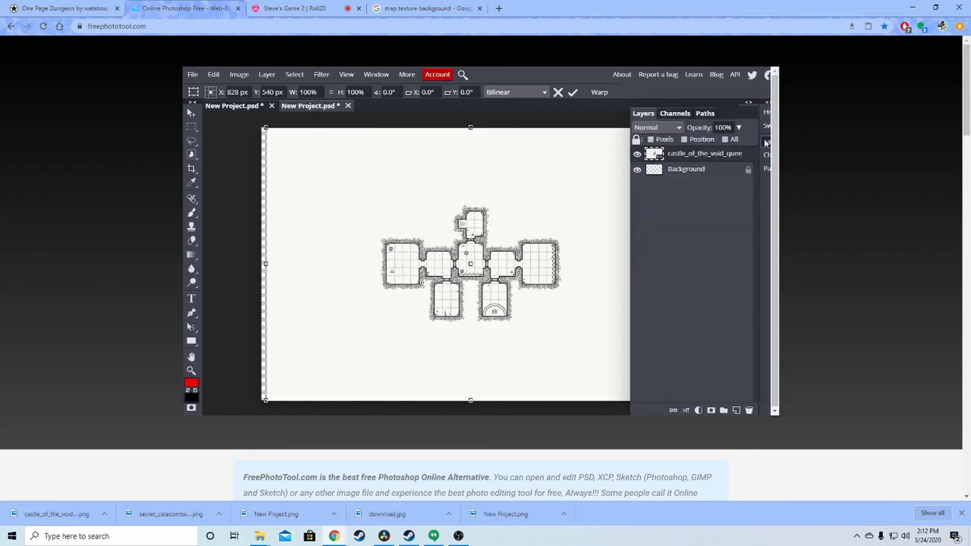
right_click(673, 156)
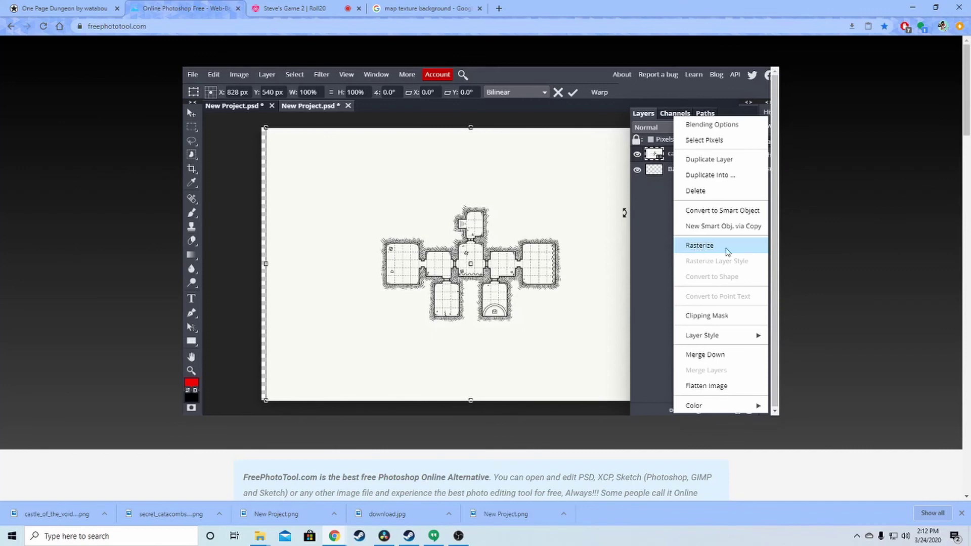
left_click(728, 249)
Move the castle map toward the canvas's upper-left corner and show the rulers
left_click_drag(416, 204, 316, 151)
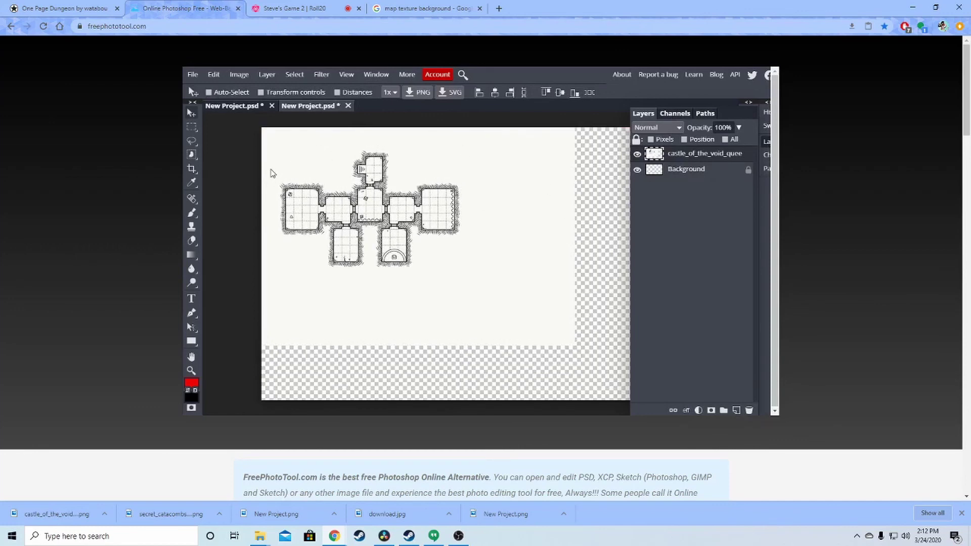
key("ctrl+r")
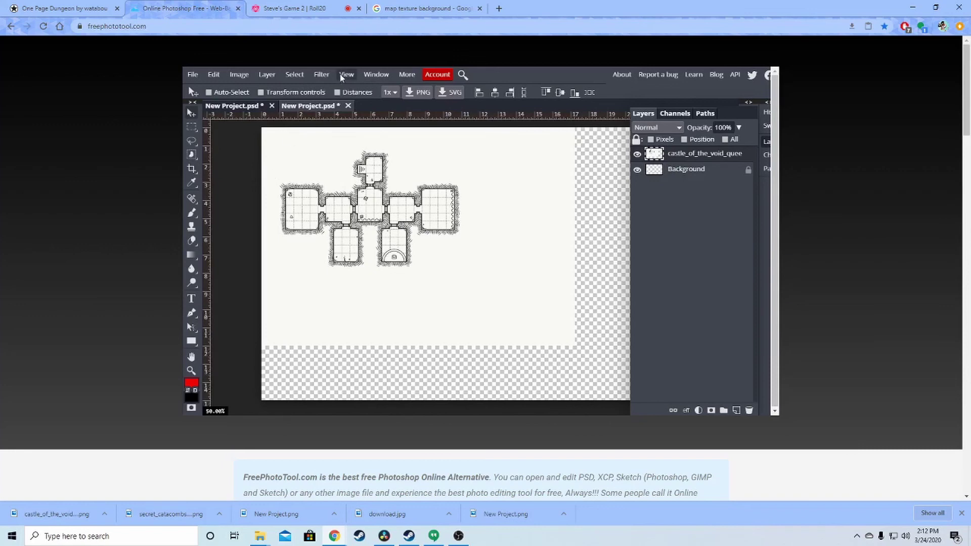
left_click(390, 75)
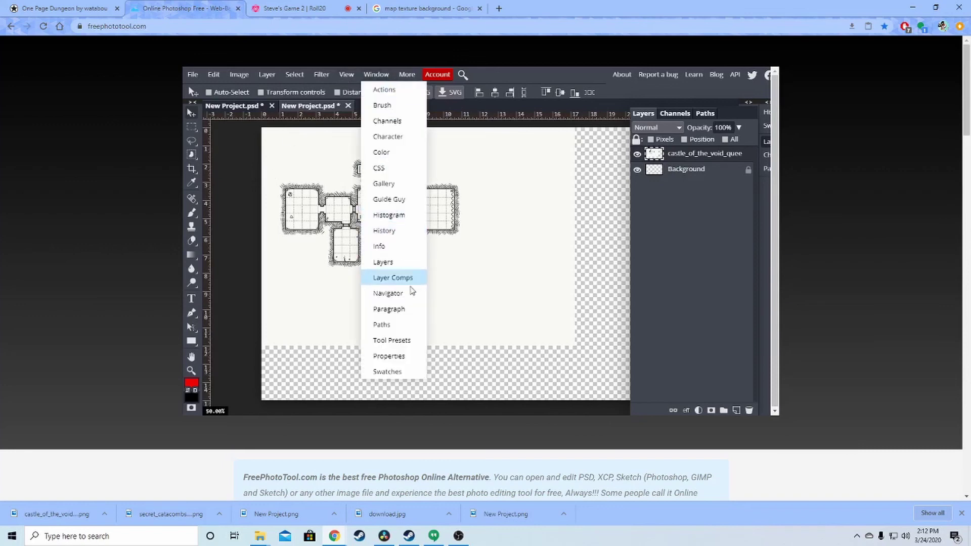
scroll(404, 364, "down", 1)
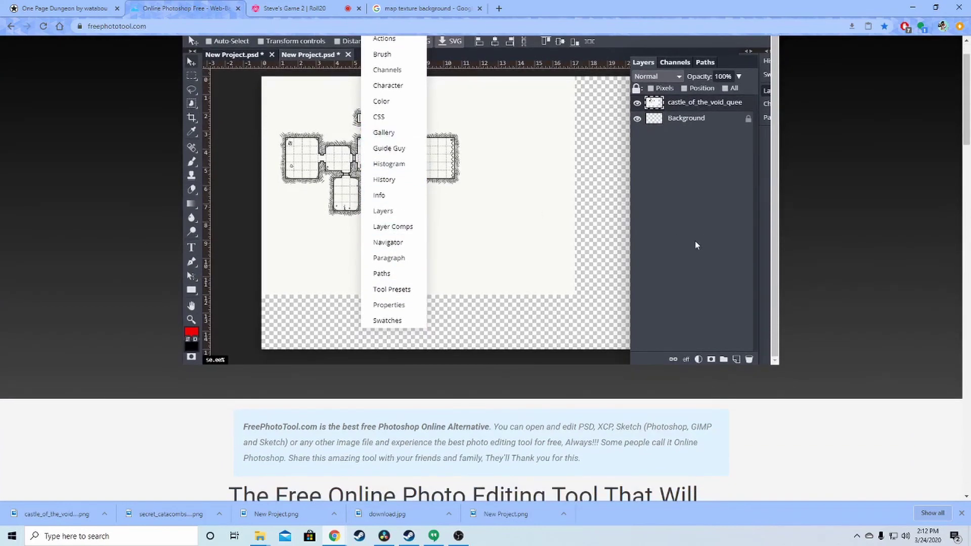
scroll(819, 262, "up", 1)
scroll(885, 266, "down", 1)
scroll(878, 263, "up", 1)
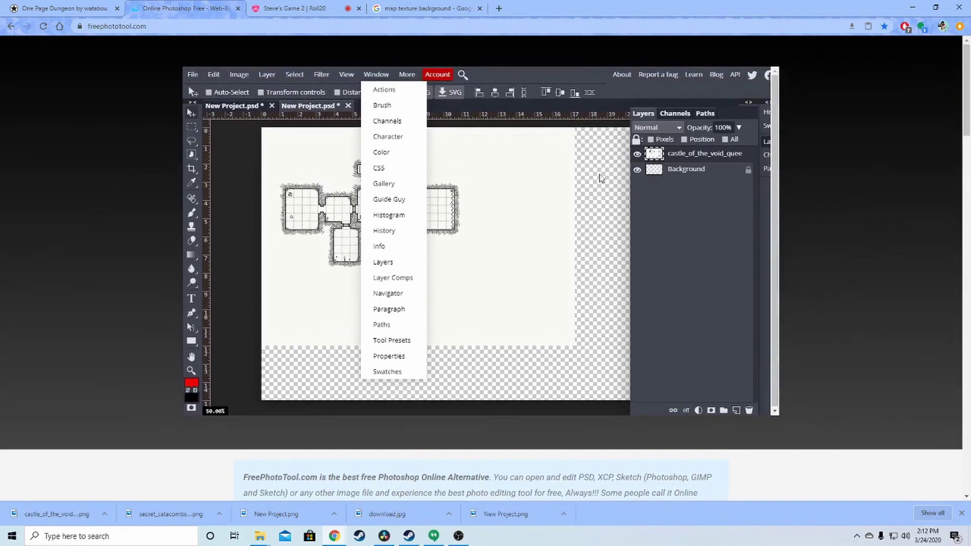
mouse_move(346, 76)
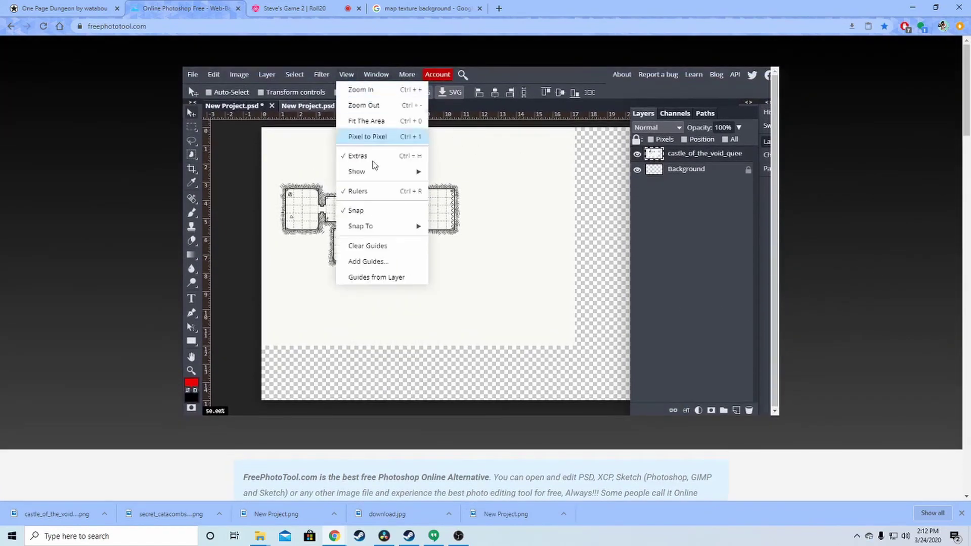
left_click(225, 188)
Place vertical and horizontal guides at the 1 and 2 inch ruler marks
left_click_drag(206, 190, 280, 192)
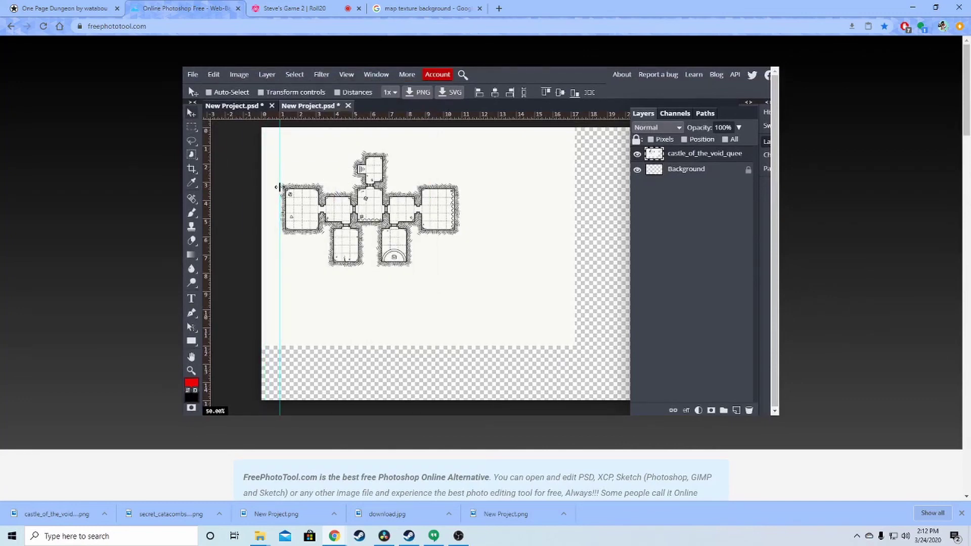
left_click_drag(242, 119, 298, 177)
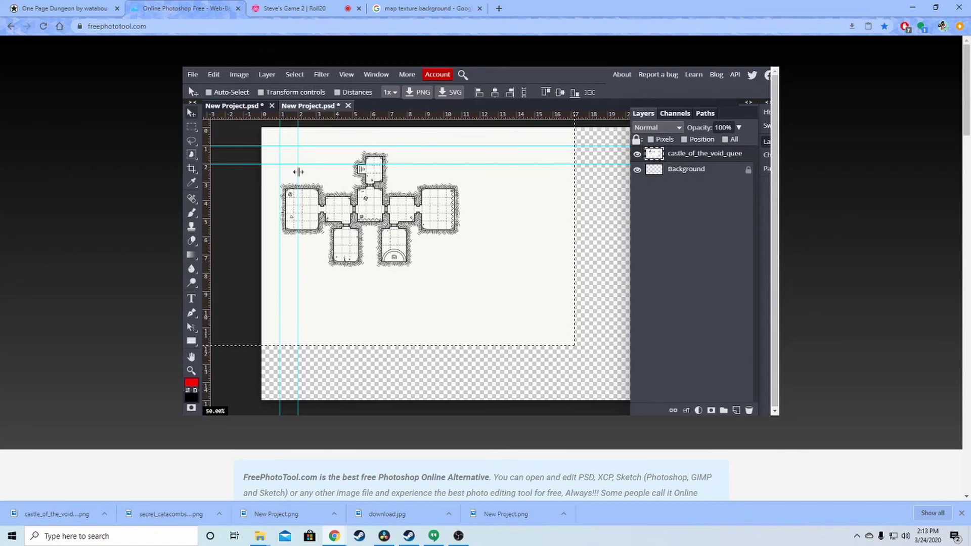
Move the castle map back toward the middle of the canvas and remove all four guides
left_click_drag(334, 151, 439, 259)
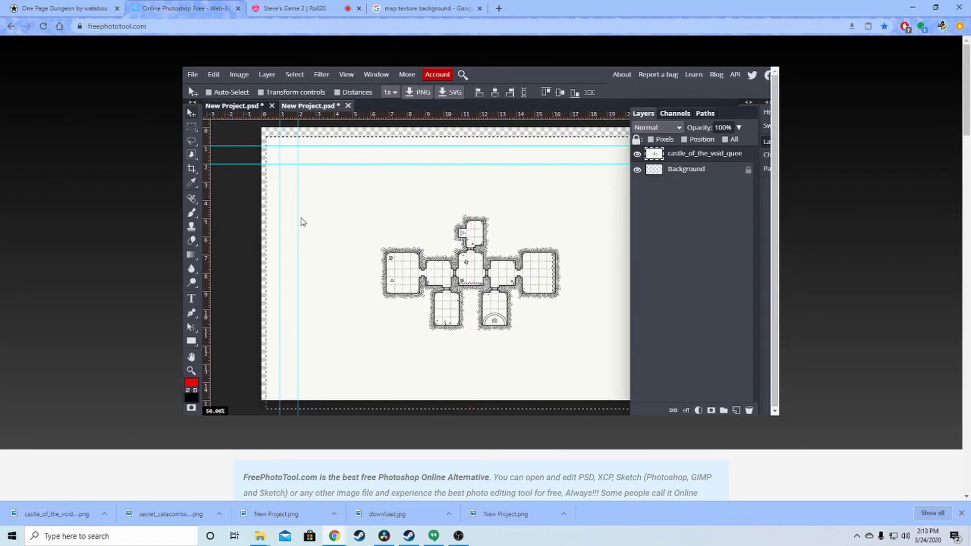
left_click_drag(301, 223, 223, 226)
left_click_drag(279, 237, 223, 225)
left_click_drag(276, 164, 286, 112)
left_click_drag(282, 145, 284, 112)
Align the castle map with the canvas's top and bottom edges and centre it horizontally
left_click_drag(465, 285, 455, 265)
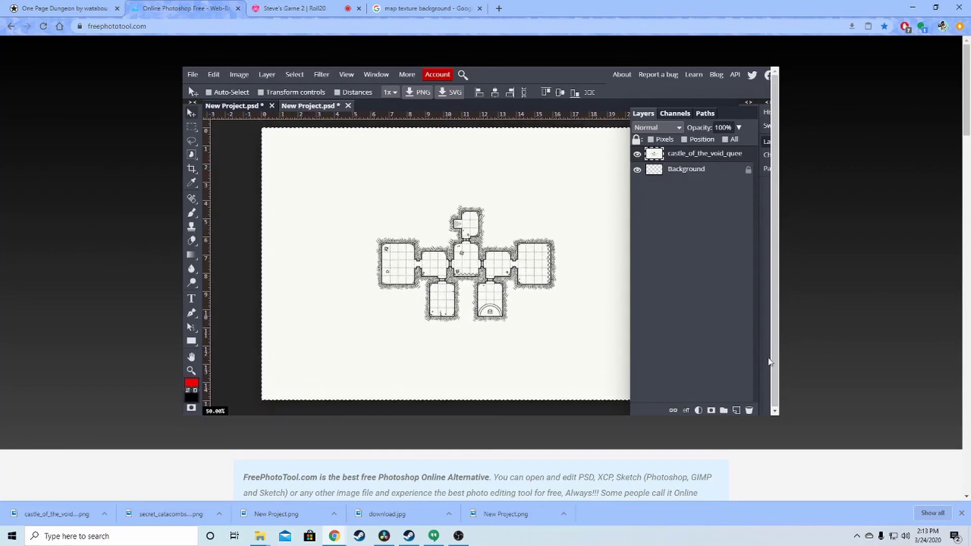
left_click(764, 142)
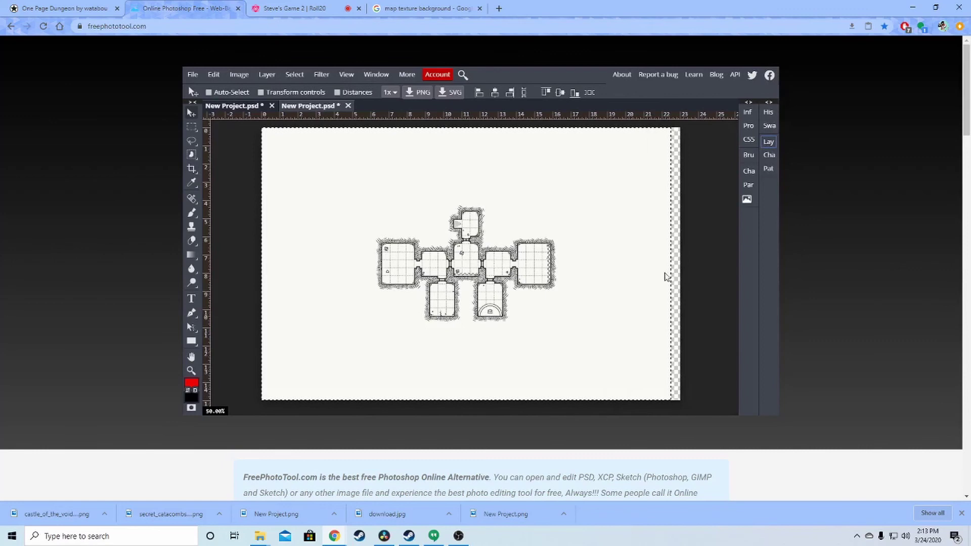
mouse_move(607, 323)
left_mouse_down()
mouse_move(603, 291)
mouse_move(611, 324)
left_mouse_up()
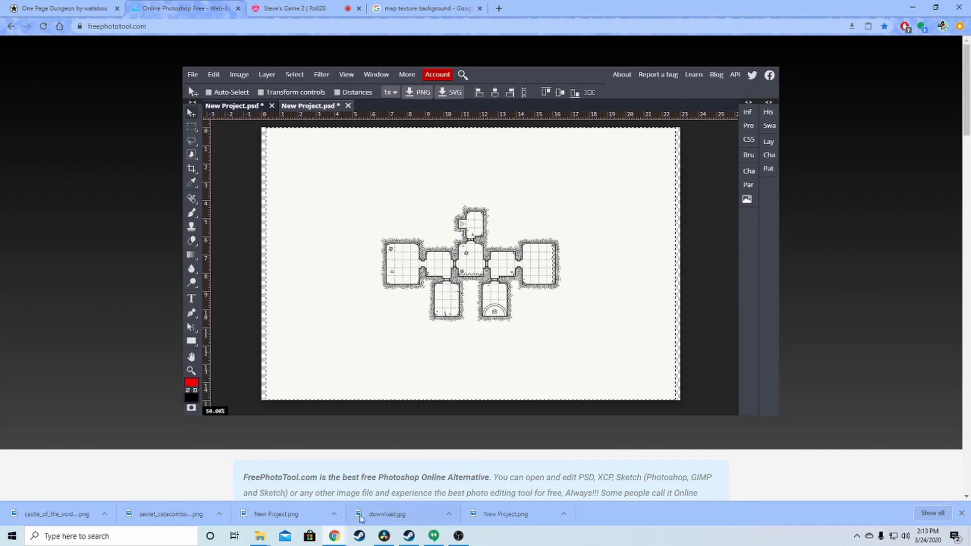
Find the parchment texture named download in the DnD folder and place it into the castle map project
mouse_move(263, 537)
left_click(404, 487)
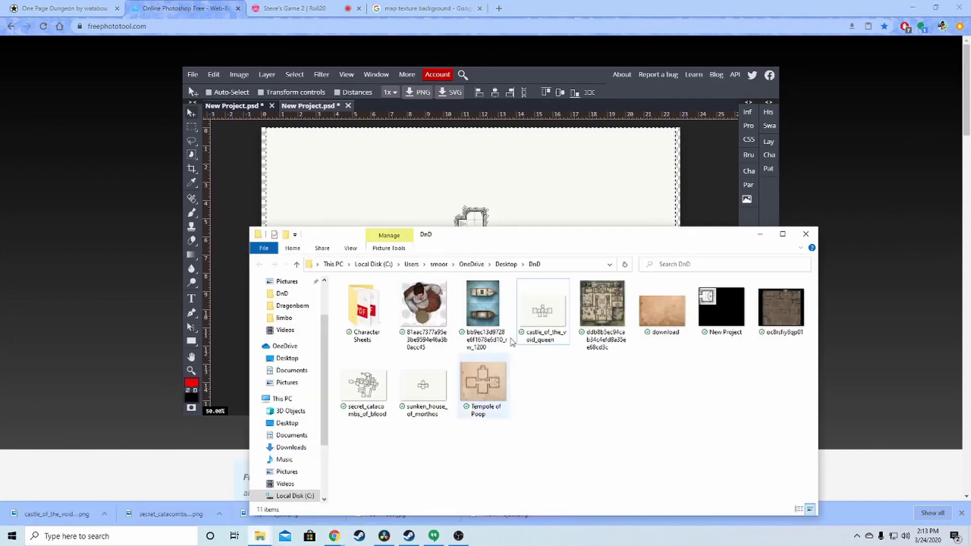
left_click(670, 324)
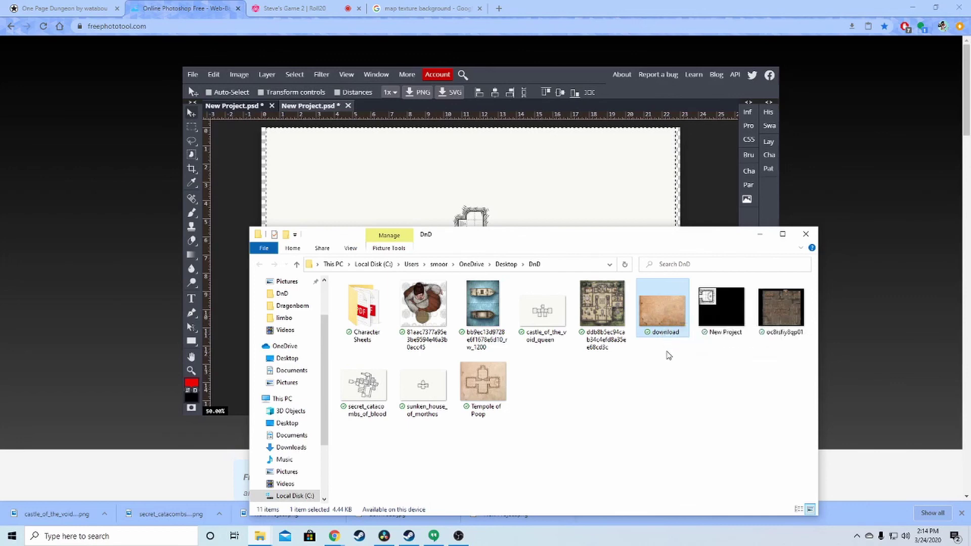
left_click(232, 174)
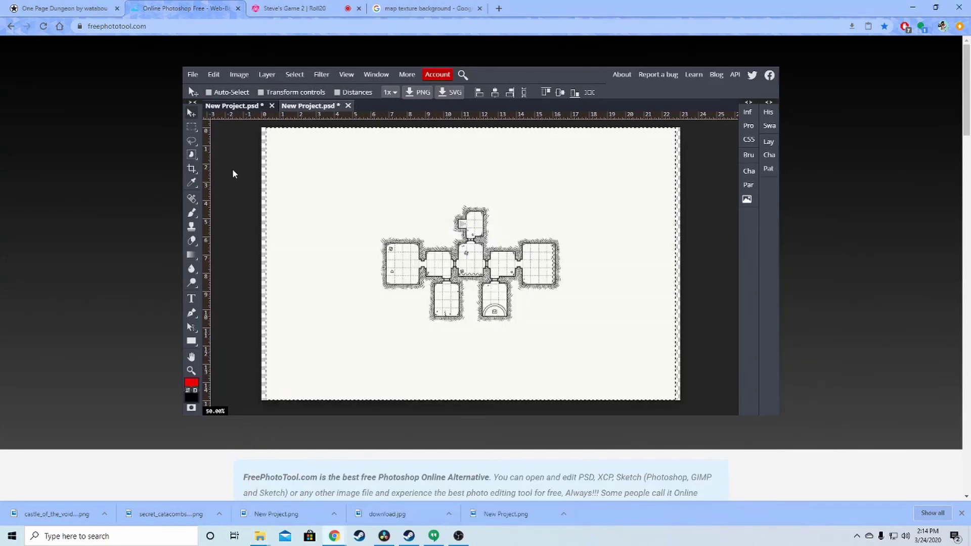
left_click(195, 79)
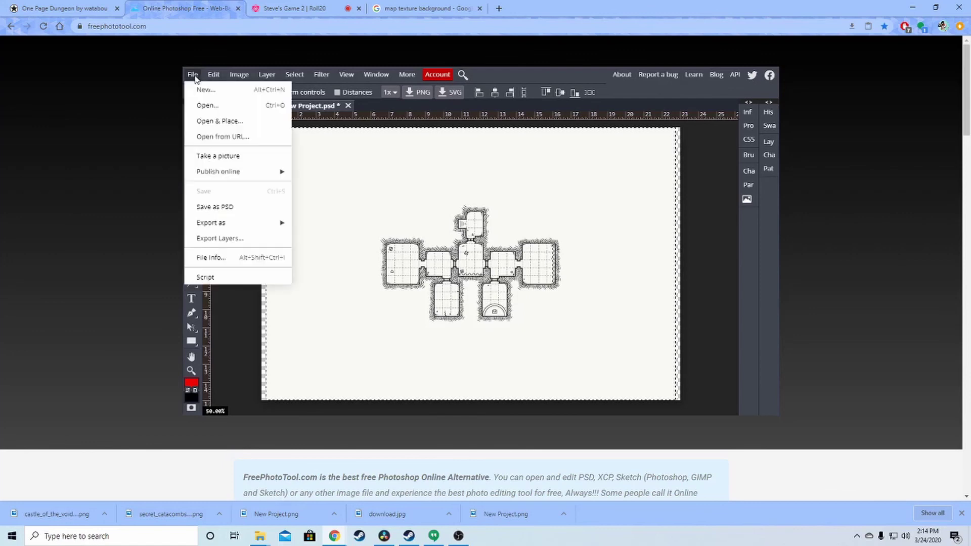
left_click(220, 122)
left_click(399, 87)
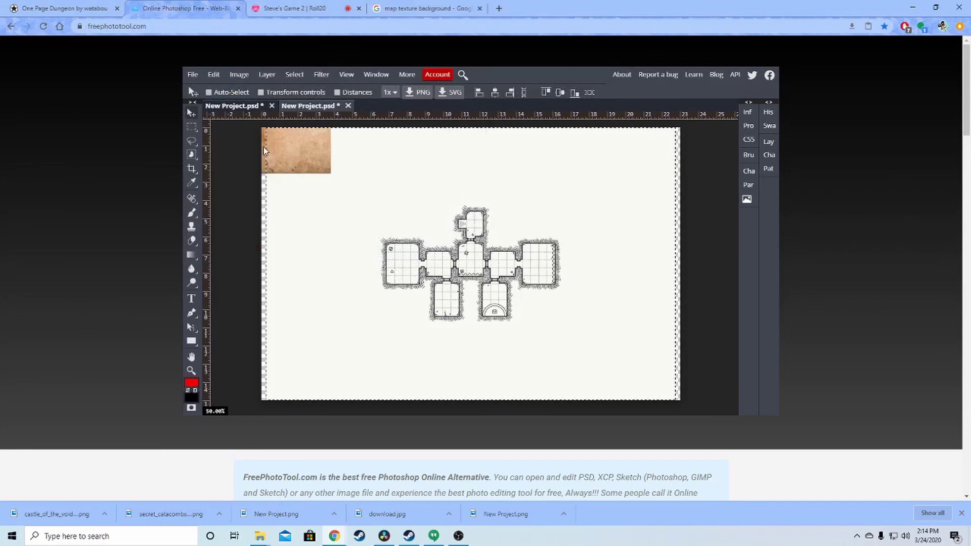
Rasterize the download texture layer so that it can be free-transformed
right_click(311, 162)
left_click(770, 142)
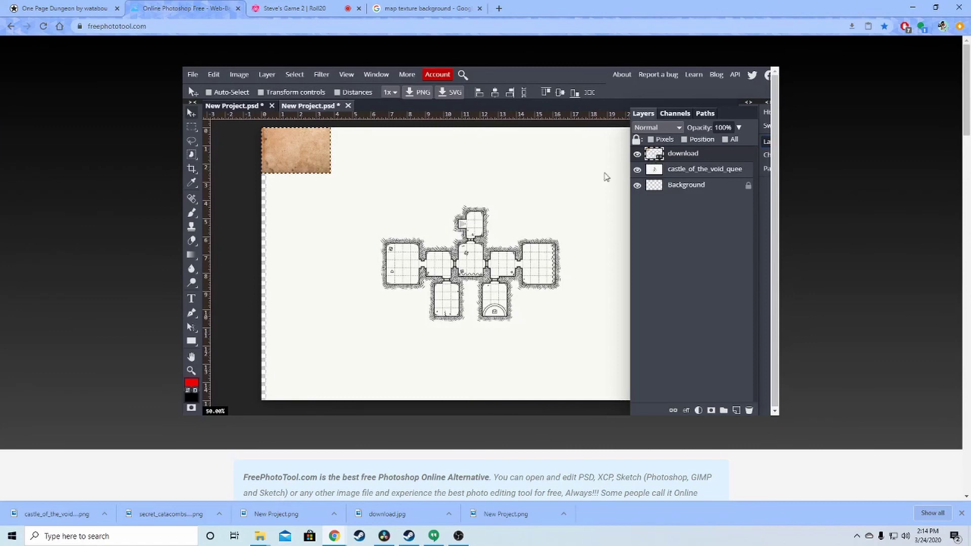
left_click(214, 75)
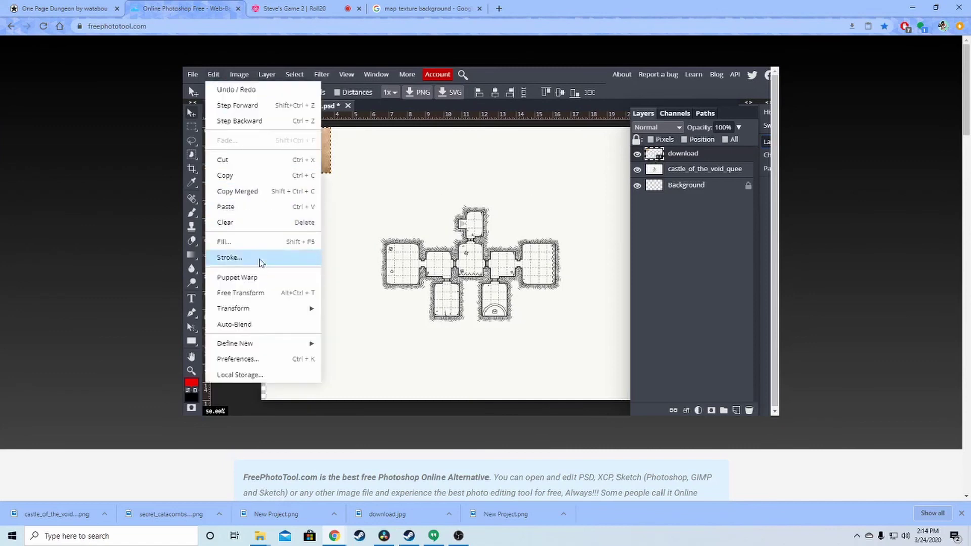
left_click(266, 294)
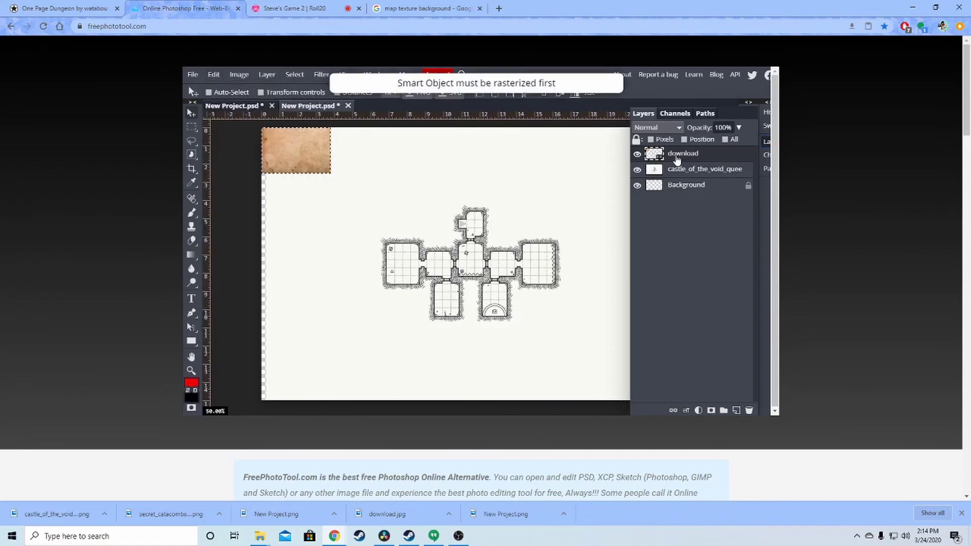
right_click(676, 155)
left_click(716, 253)
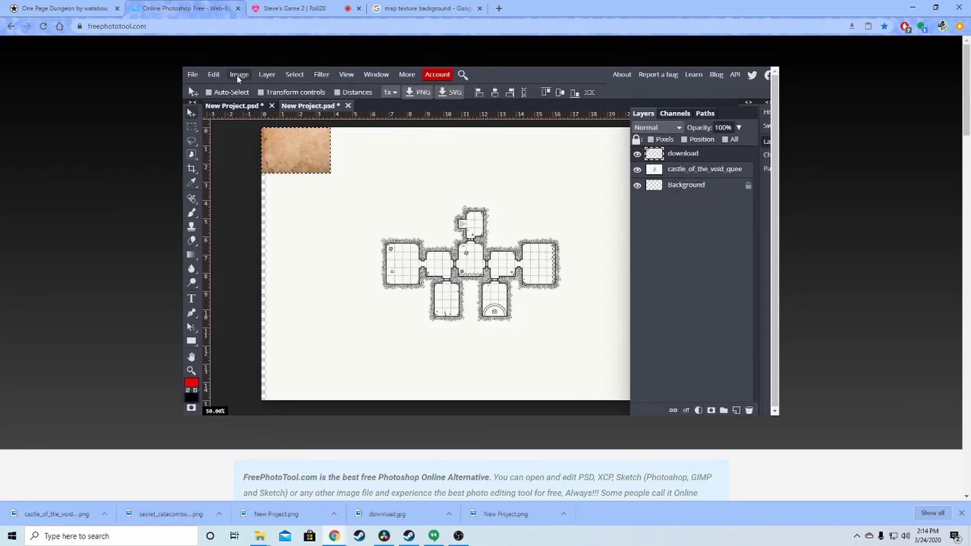
Free-transform the parchment texture to cover the whole canvas at 23 by 15 inches
left_click(214, 75)
left_click(255, 293)
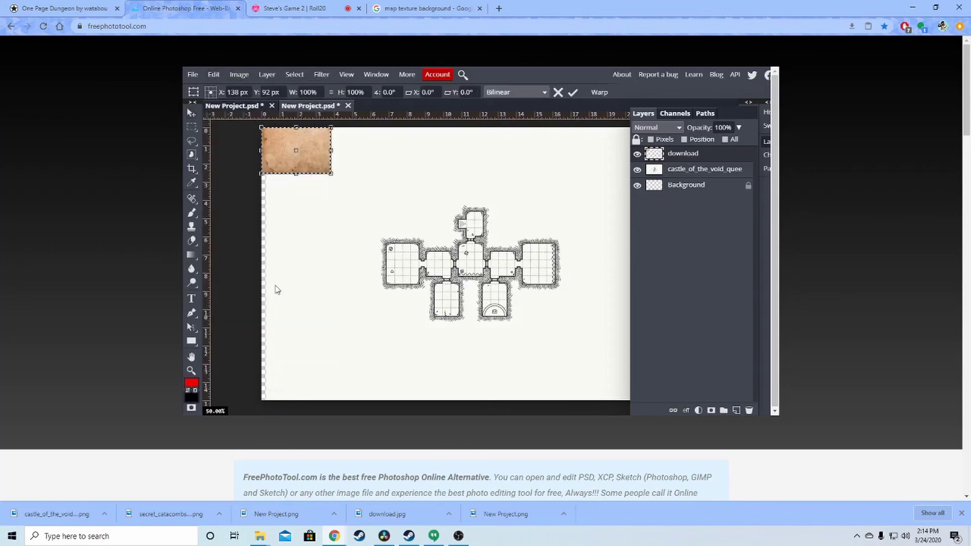
left_click_drag(332, 174, 612, 399)
left_click(768, 143)
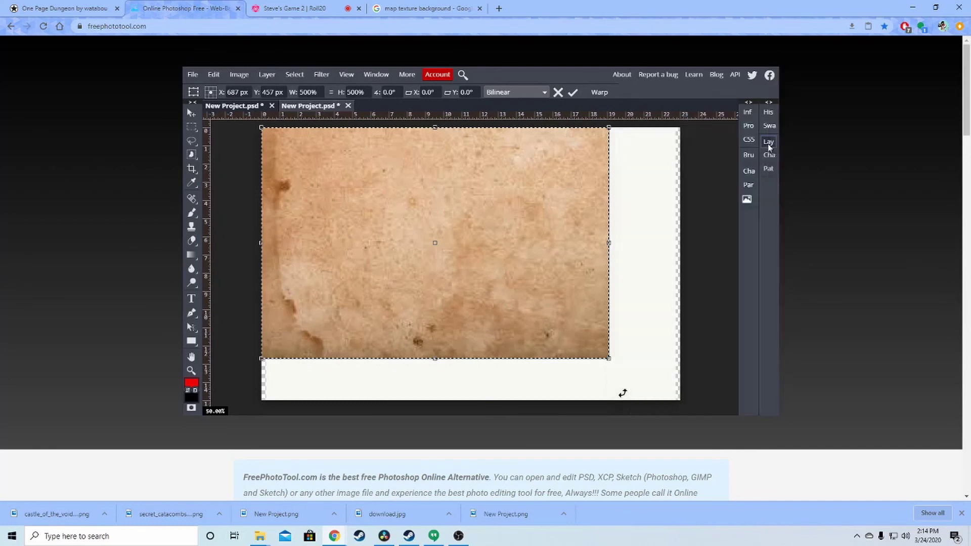
left_click_drag(609, 358, 681, 400)
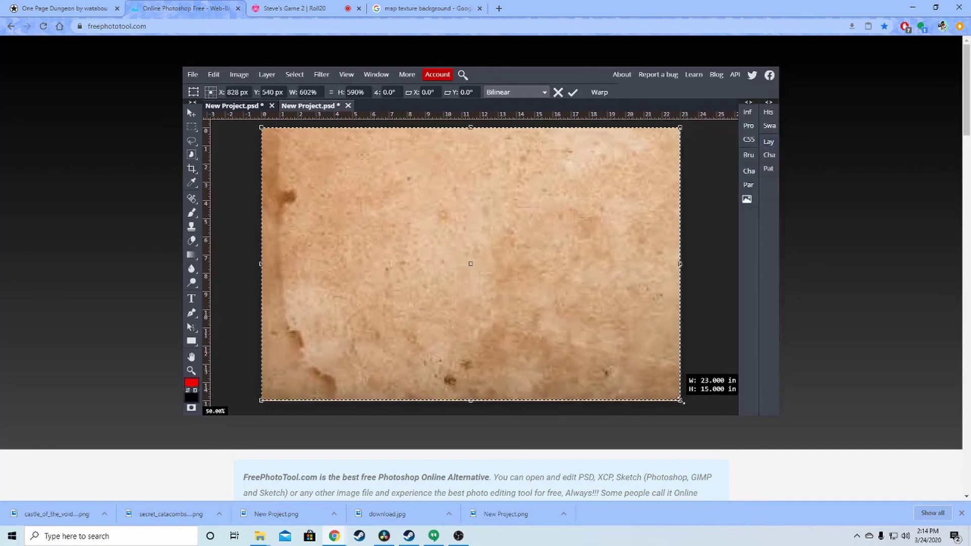
Set the download texture layer's blend mode to Multiply
left_click(770, 144)
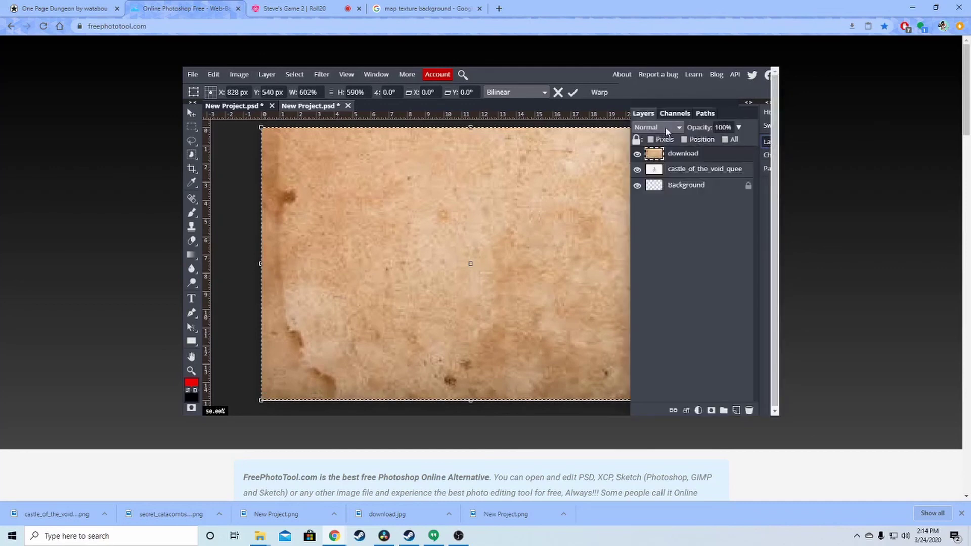
left_click(664, 130)
left_click(655, 176)
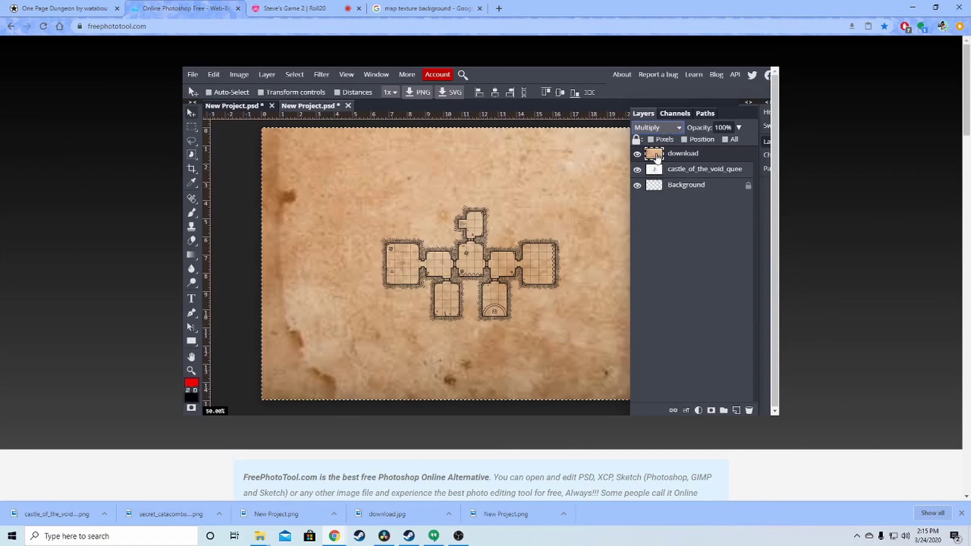
Move the castle_of_the_void_queen layer above the download texture layer and set its blend mode to Multiply
left_click_drag(655, 172, 656, 154)
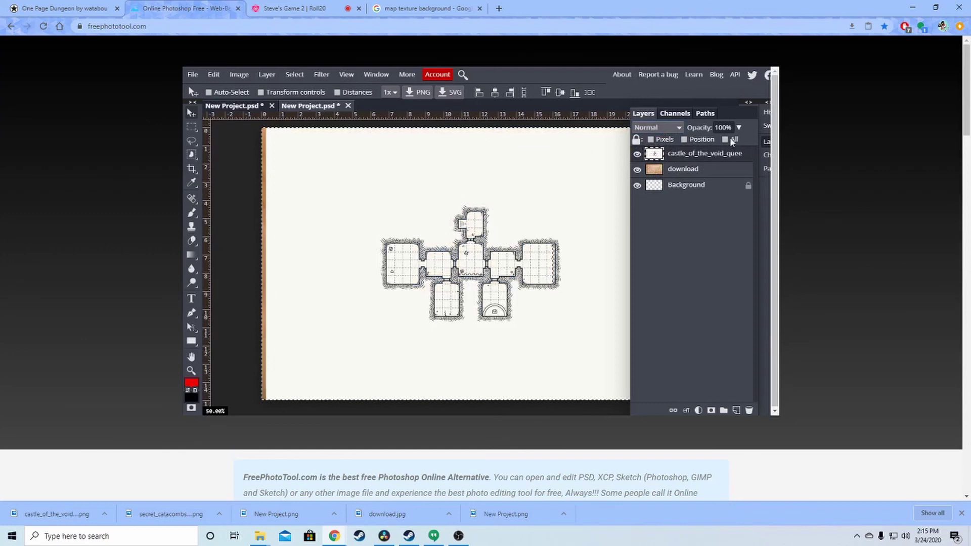
left_click(665, 128)
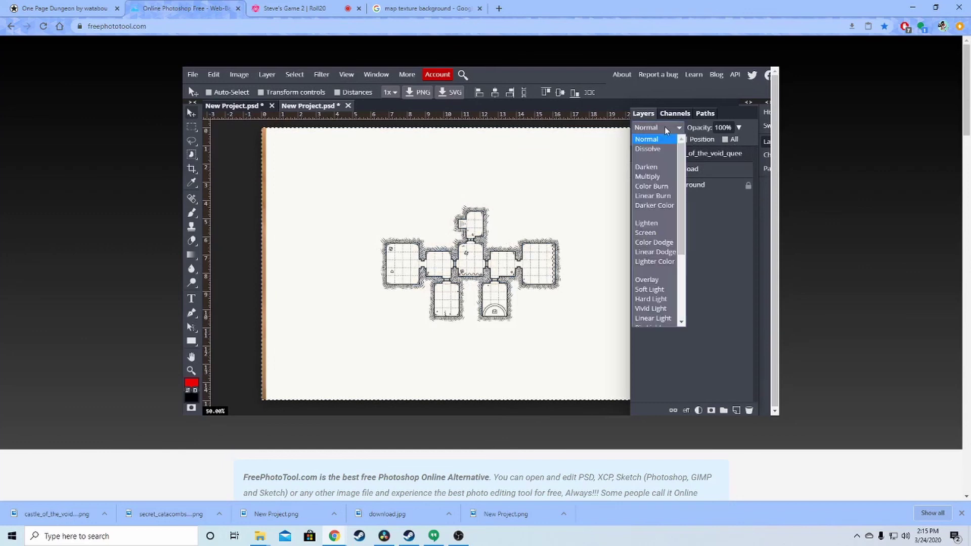
left_click(651, 178)
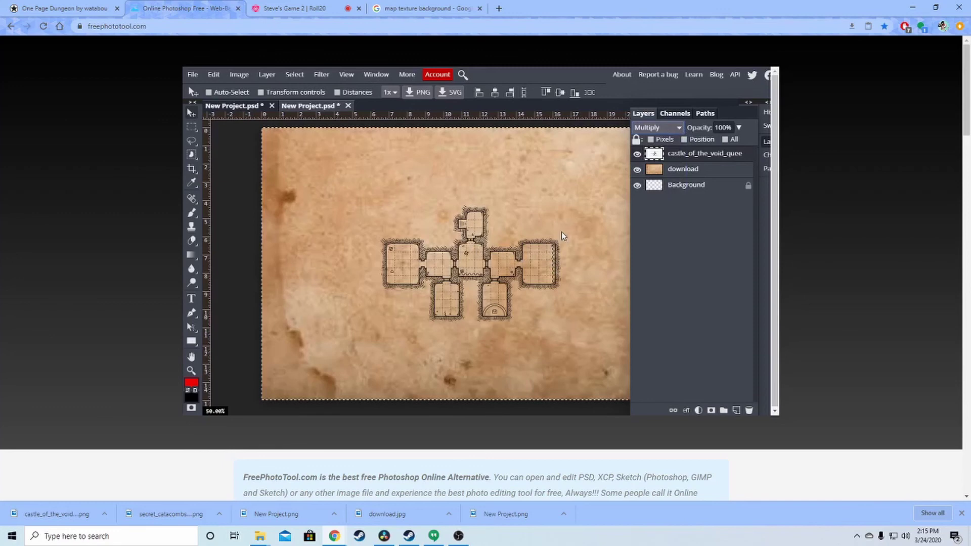
Free-transform the castle map layer to 216% and position it so that all rooms fit centred on the parchment
left_click_drag(444, 238, 327, 164)
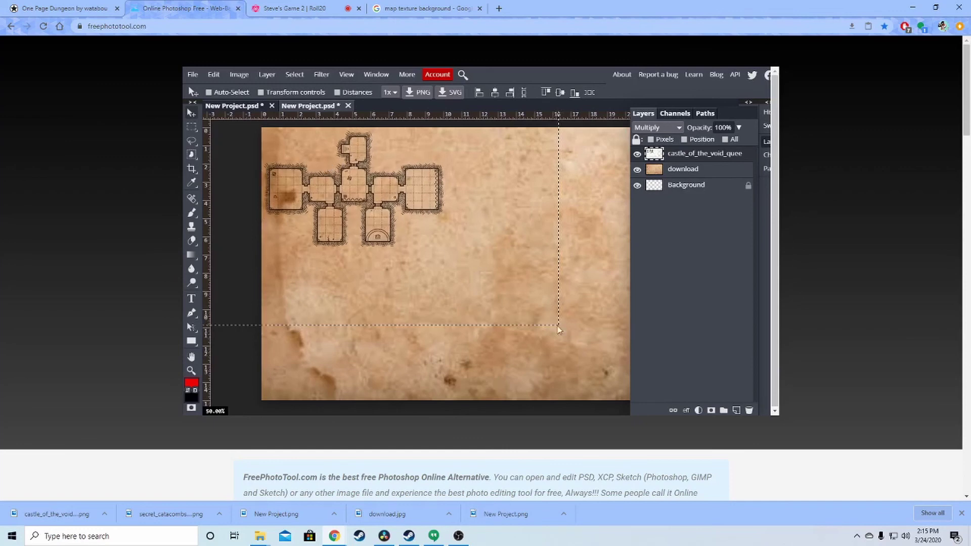
left_click(214, 75)
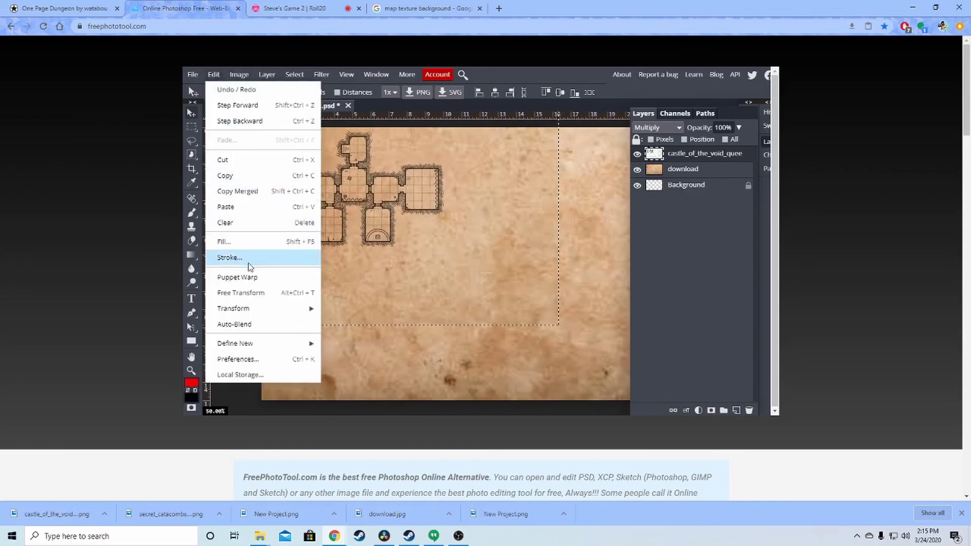
mouse_move(260, 311)
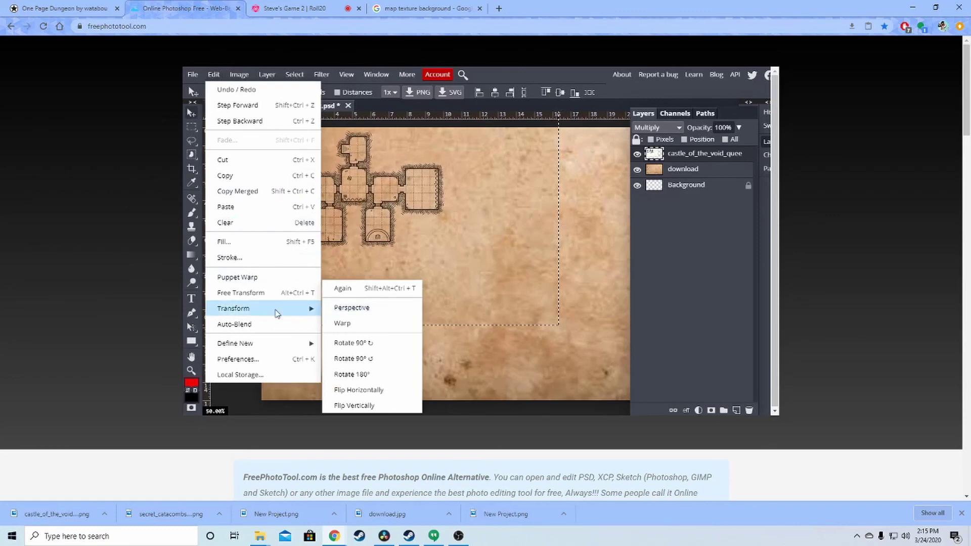
left_click(266, 292)
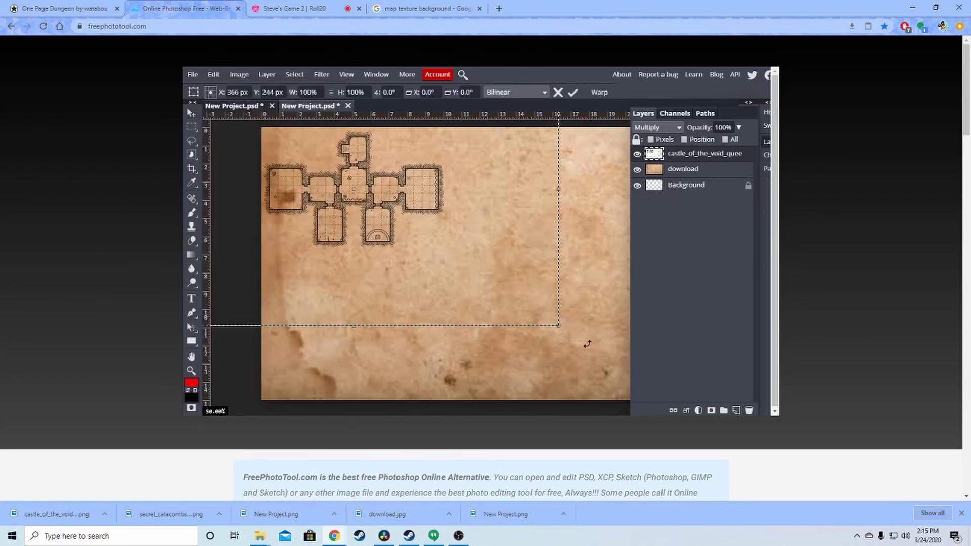
left_click_drag(554, 328, 663, 406)
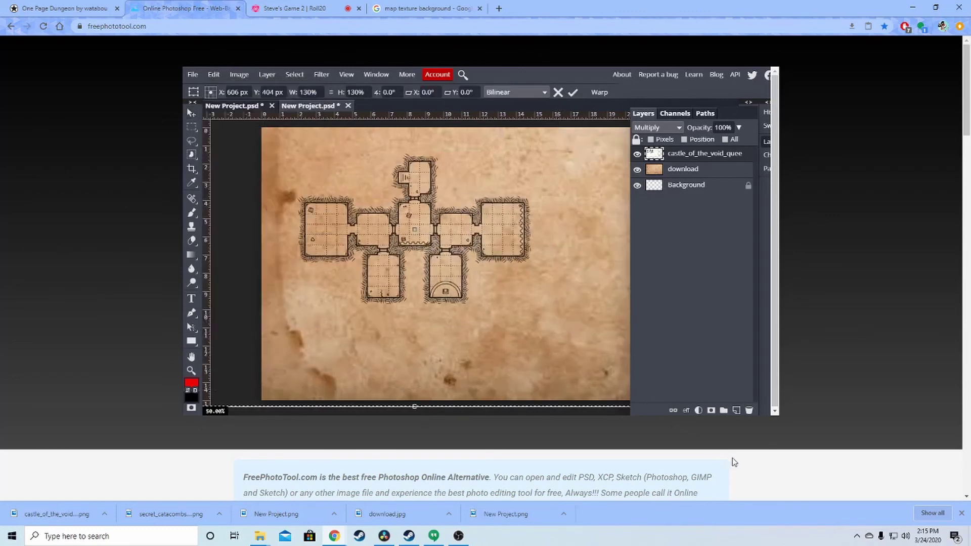
left_click_drag(755, 472, 754, 470)
left_click_drag(437, 252, 387, 221)
left_click_drag(494, 335, 334, 225)
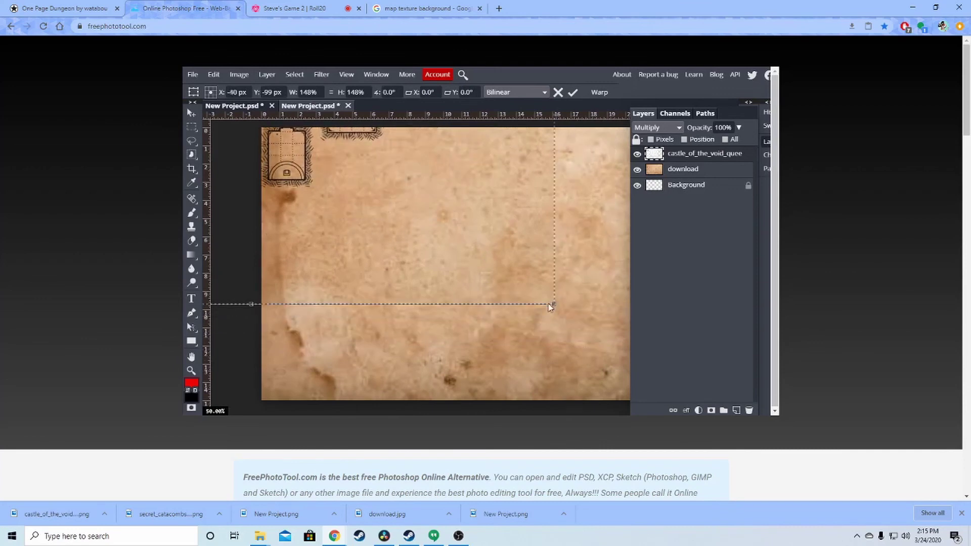
left_click_drag(554, 303, 488, 260)
left_click_drag(388, 188, 460, 258)
left_click(767, 142)
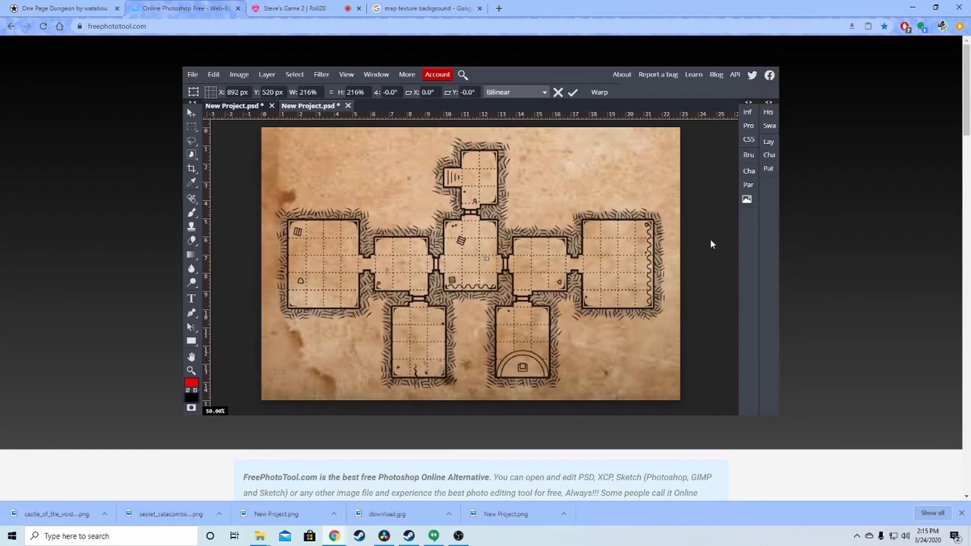
left_click(769, 144)
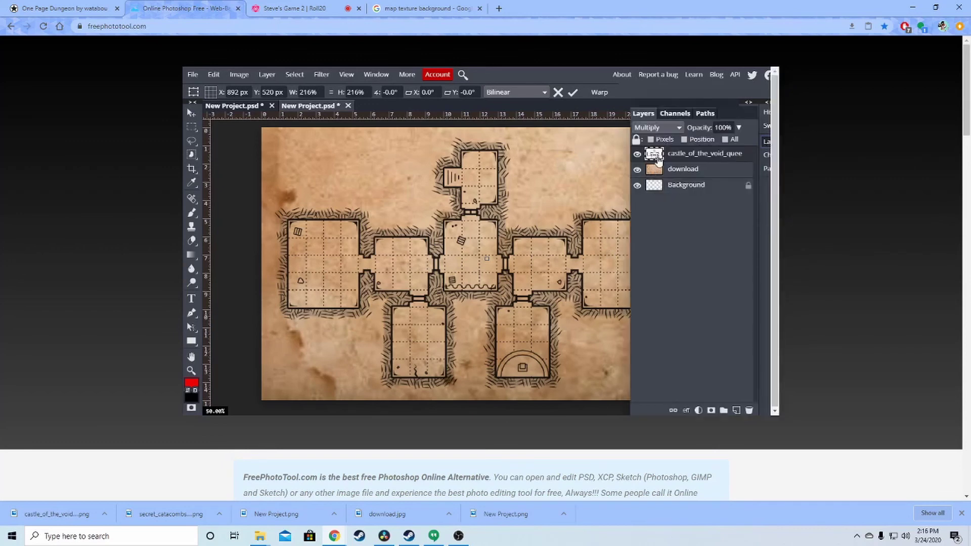
key("Return")
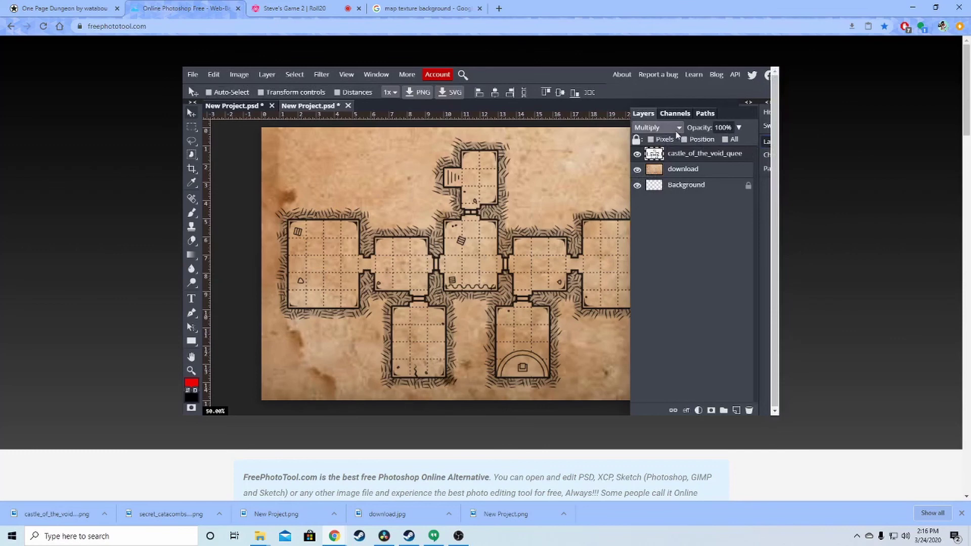
Try the Linear Burn and Darker Color blend modes on the castle map layer
left_click(656, 128)
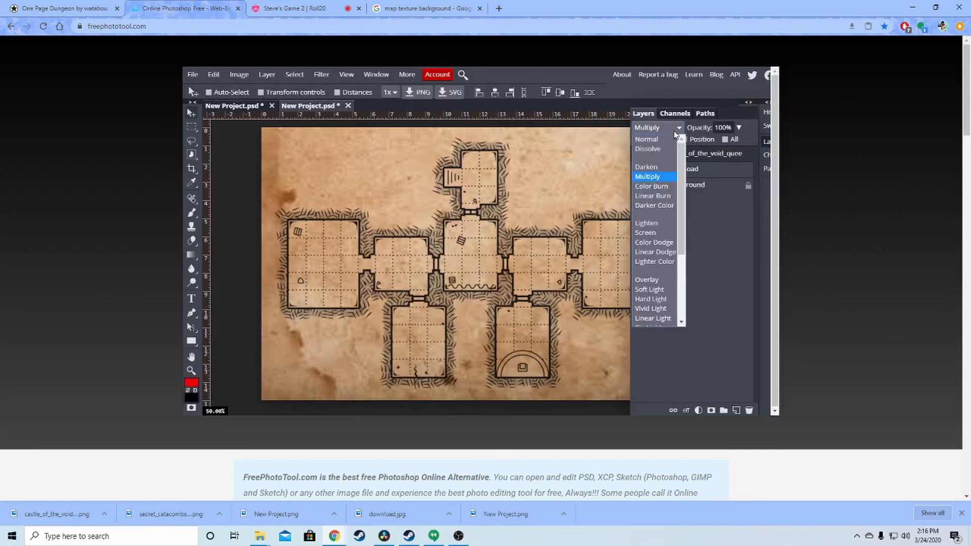
left_click(662, 196)
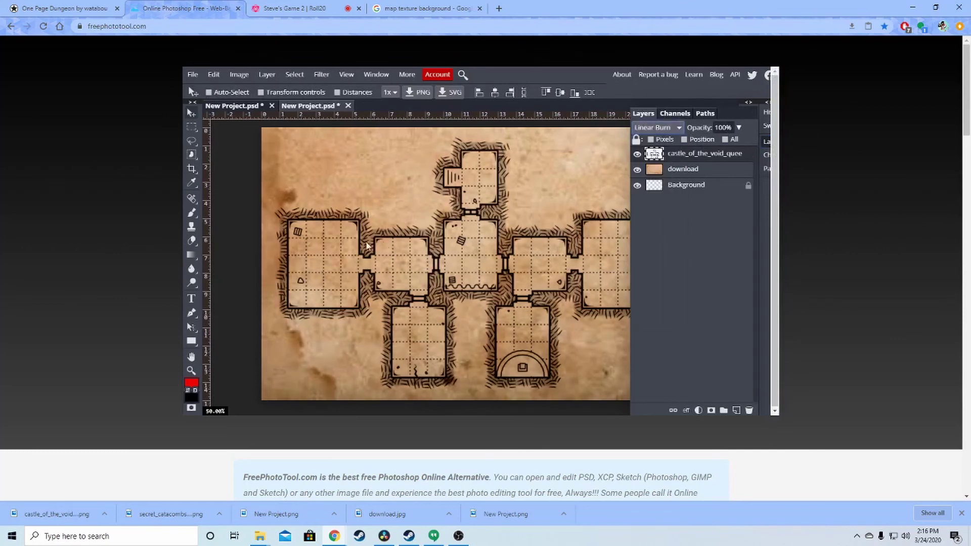
left_click(669, 129)
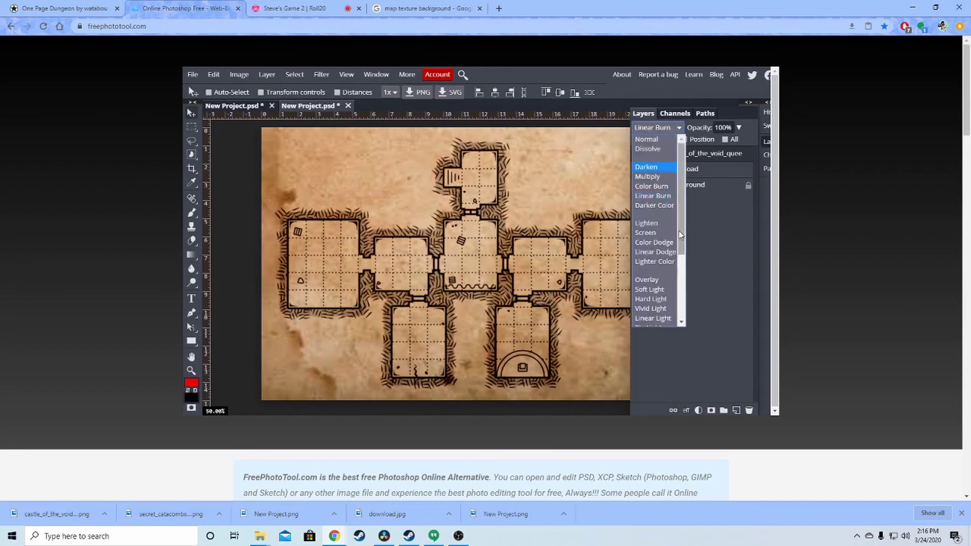
left_click(657, 207)
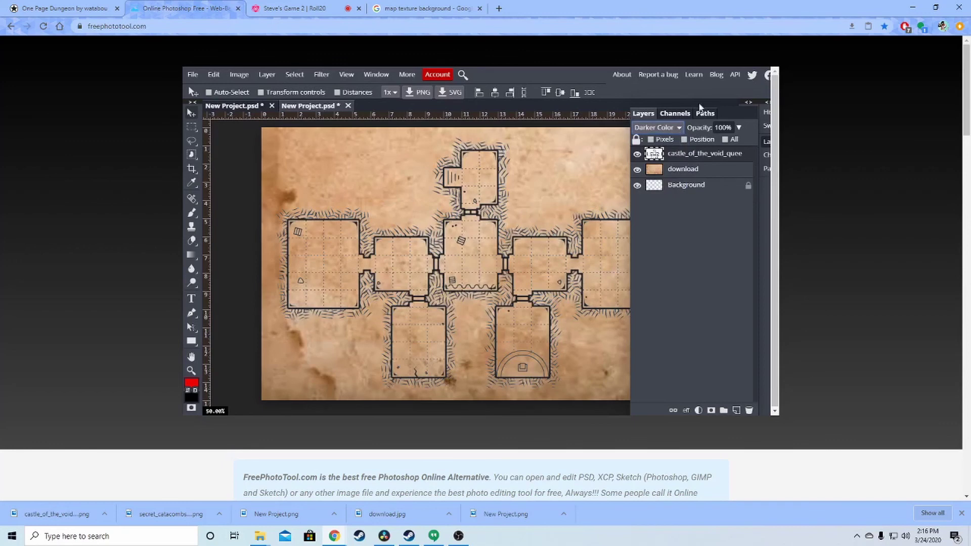
Set the castle map layer's blend mode to Color Burn and lower its opacity to 75%
left_click(670, 128)
left_click(658, 187)
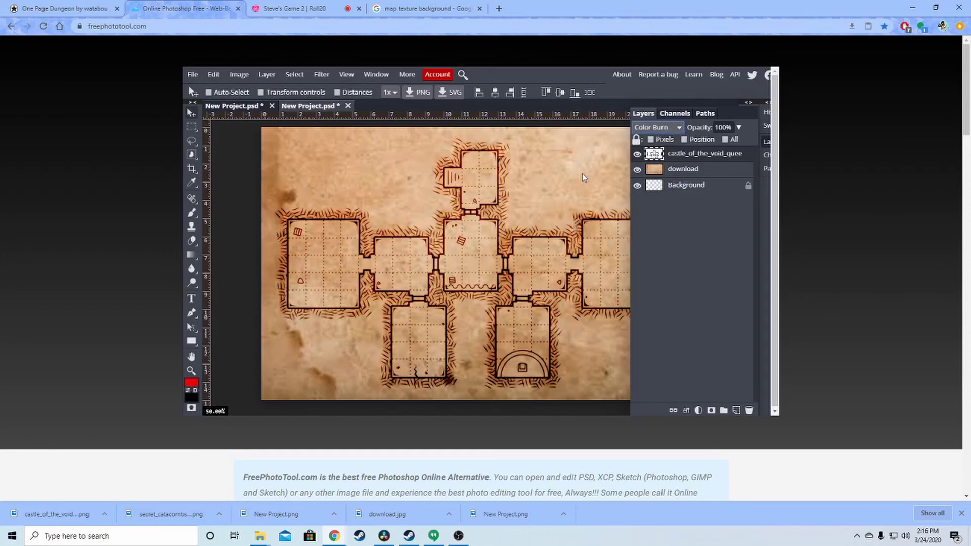
left_click(728, 128)
left_click(738, 127)
left_click_drag(742, 142, 729, 145)
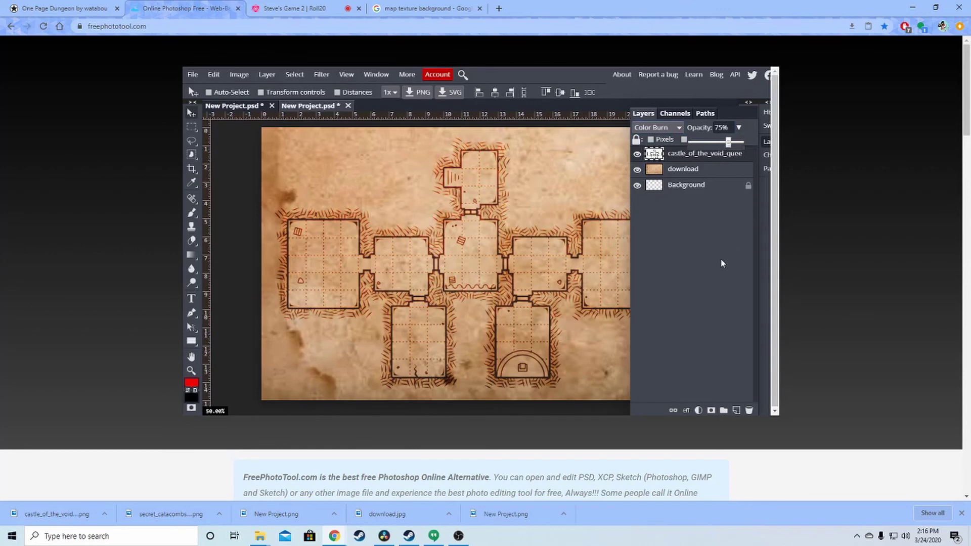
left_click(683, 209)
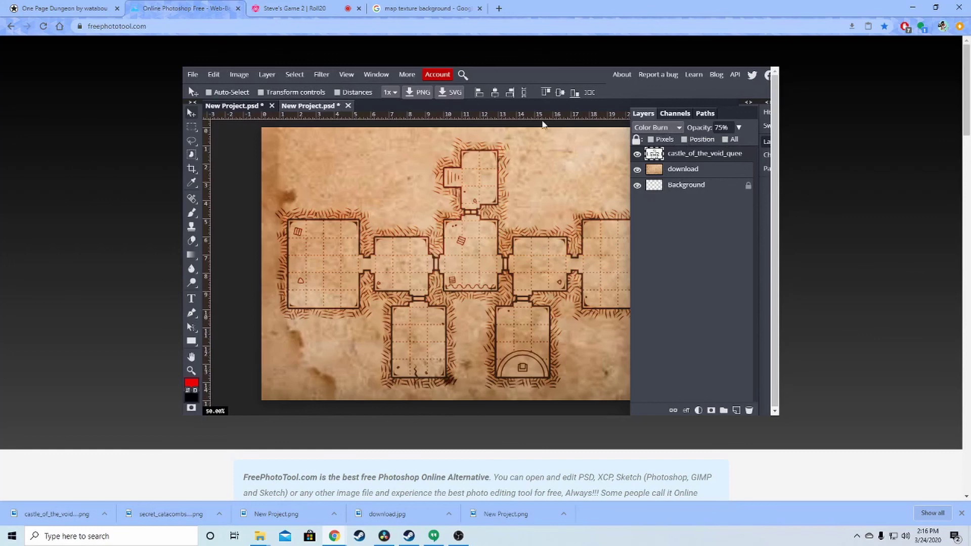
left_click(767, 142)
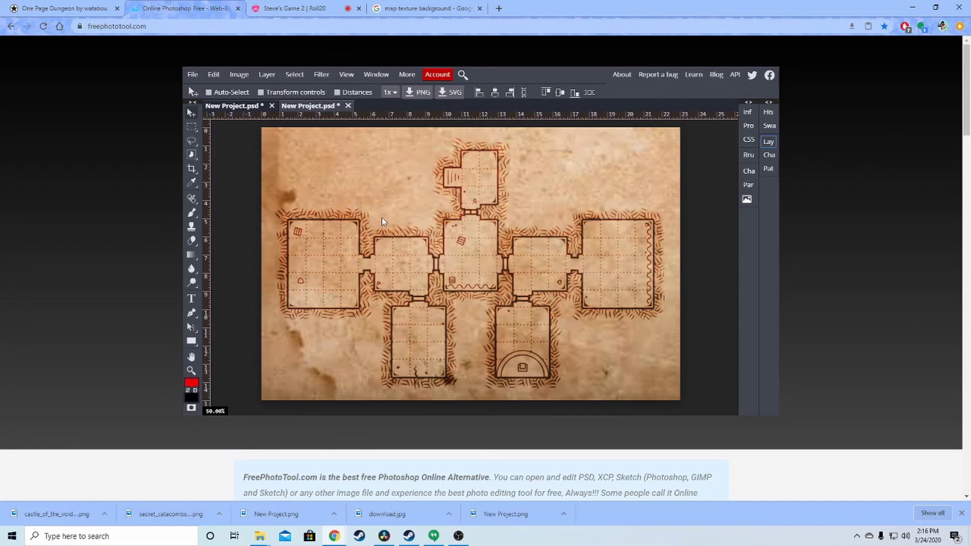
Export the finished castle map as a PNG at 100% quality
left_click(192, 75)
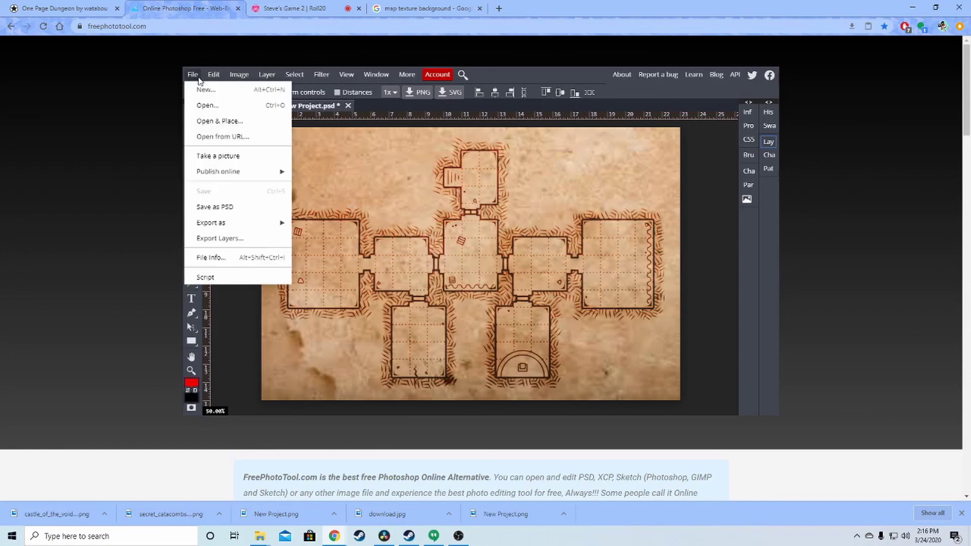
mouse_move(234, 222)
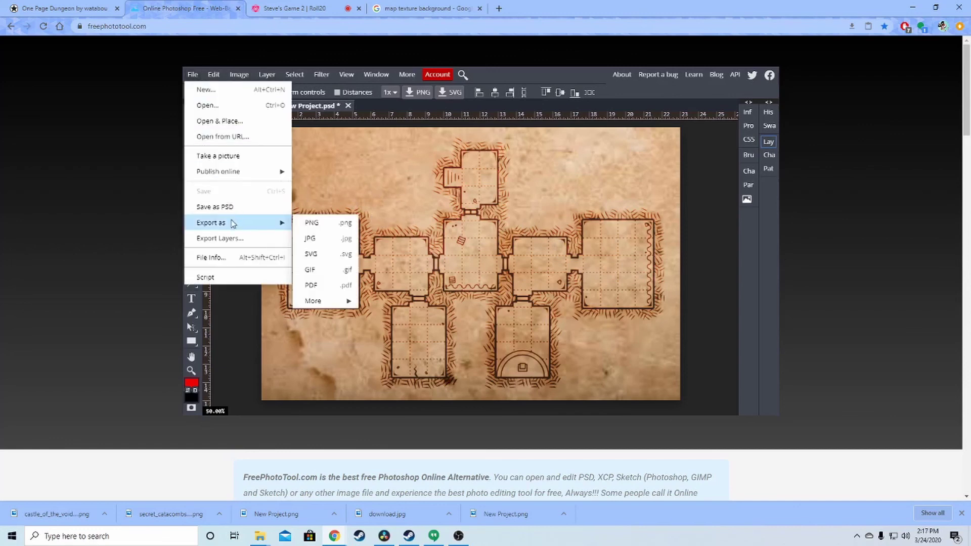
left_click(313, 223)
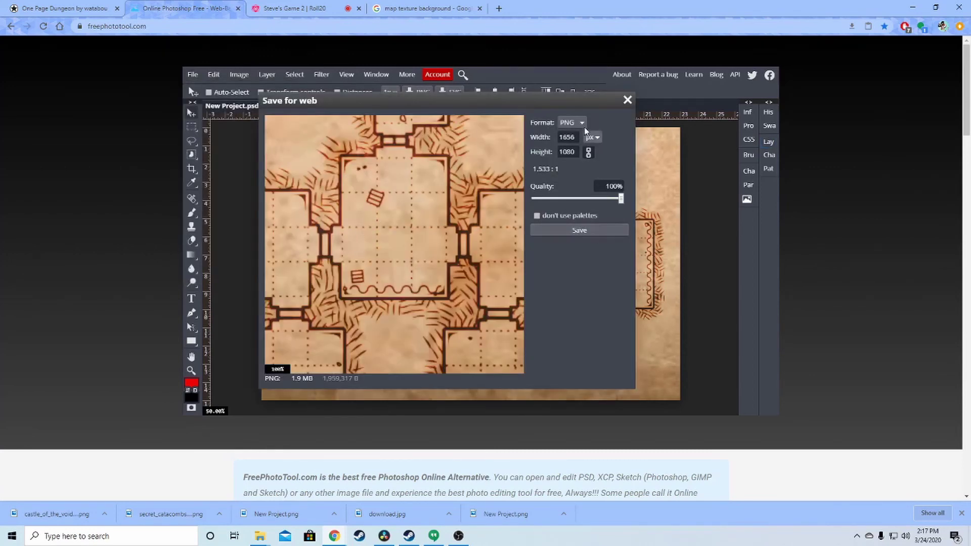
left_click(587, 227)
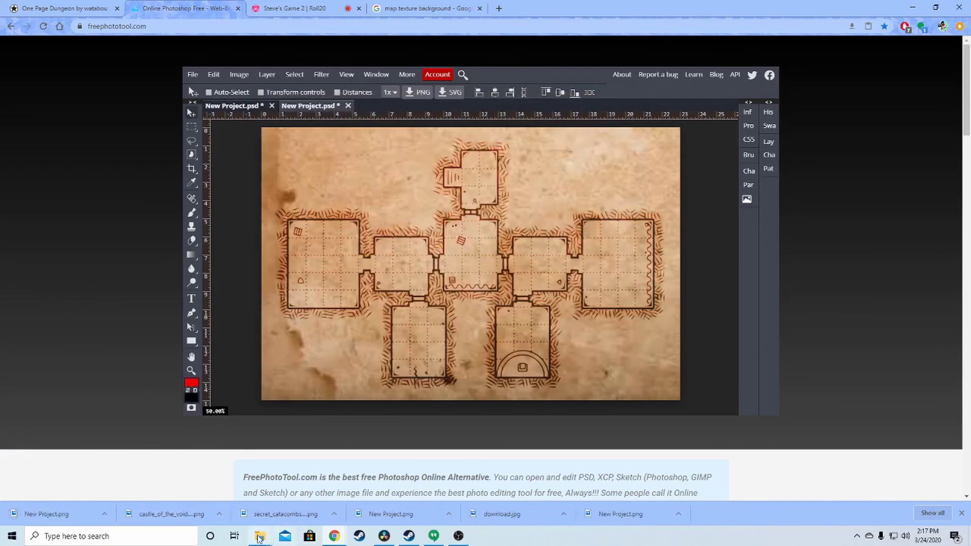
Switch to the Roll20 game and upload the exported New Project PNG from the Downloads folder to the library
left_click(277, 7)
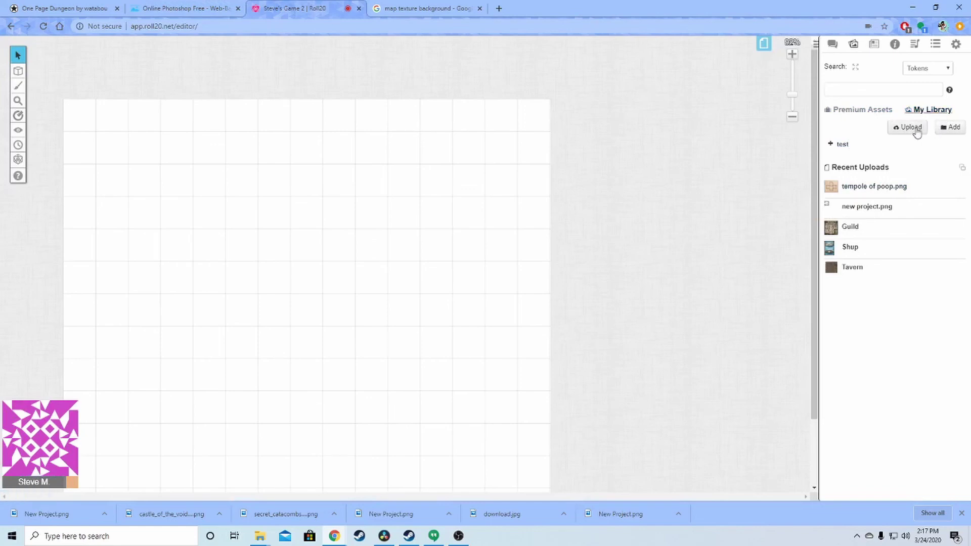
left_click(891, 129)
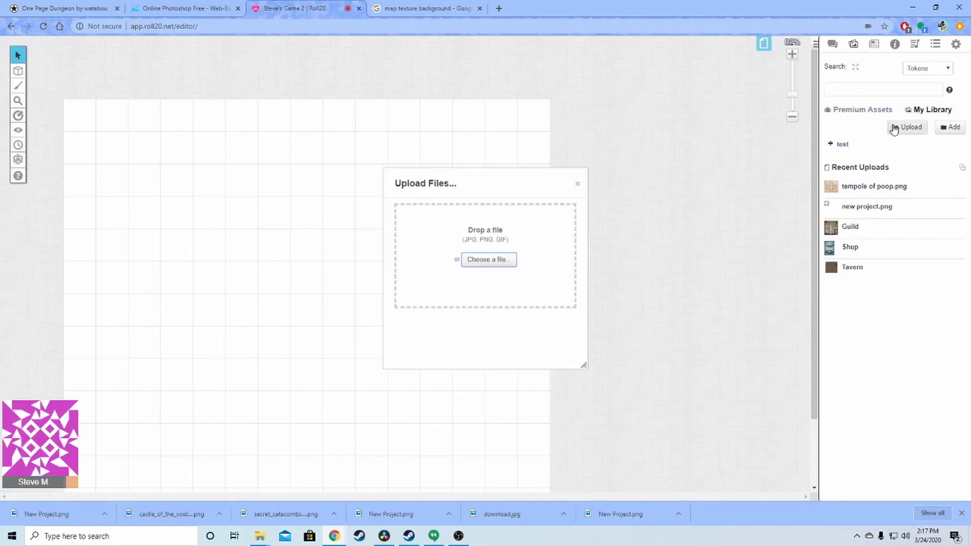
left_click(492, 266)
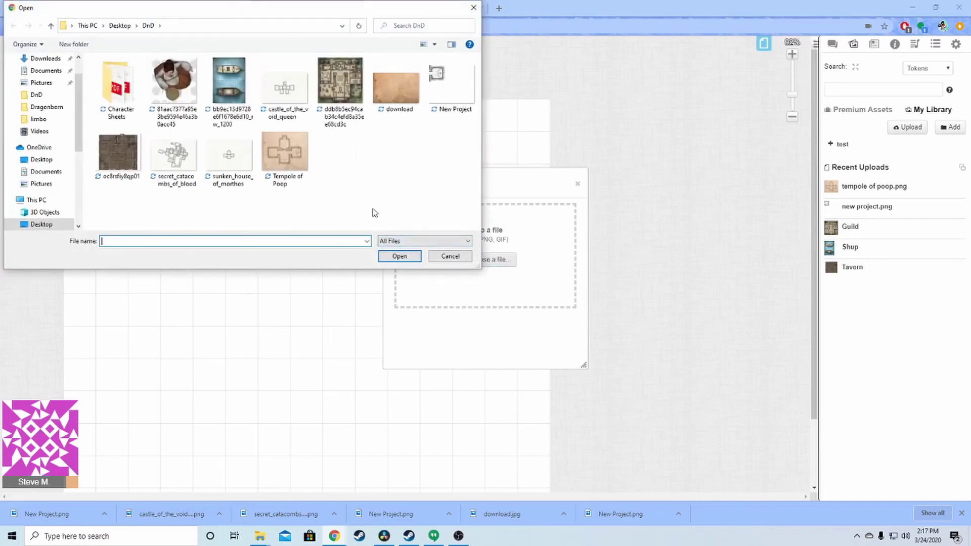
left_click(48, 59)
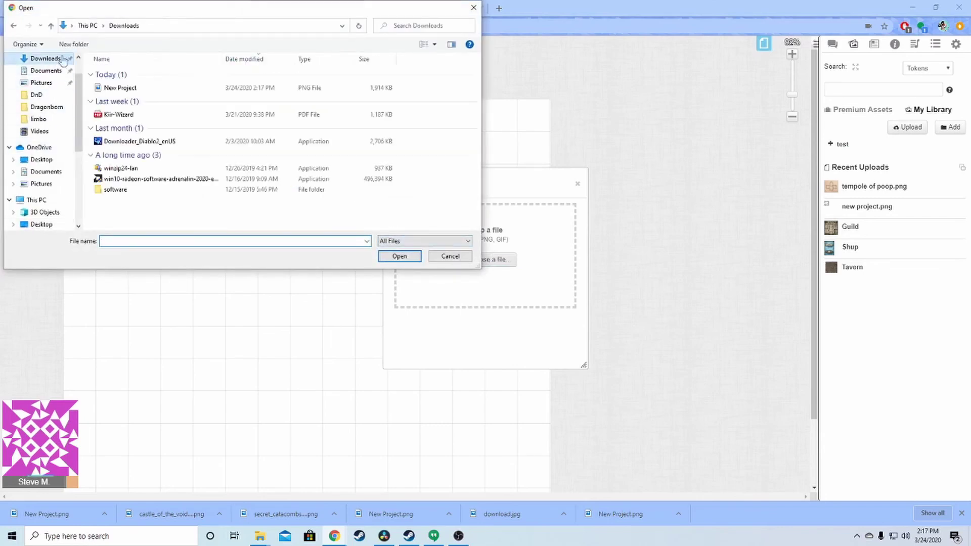
left_click(156, 89)
left_click(397, 256)
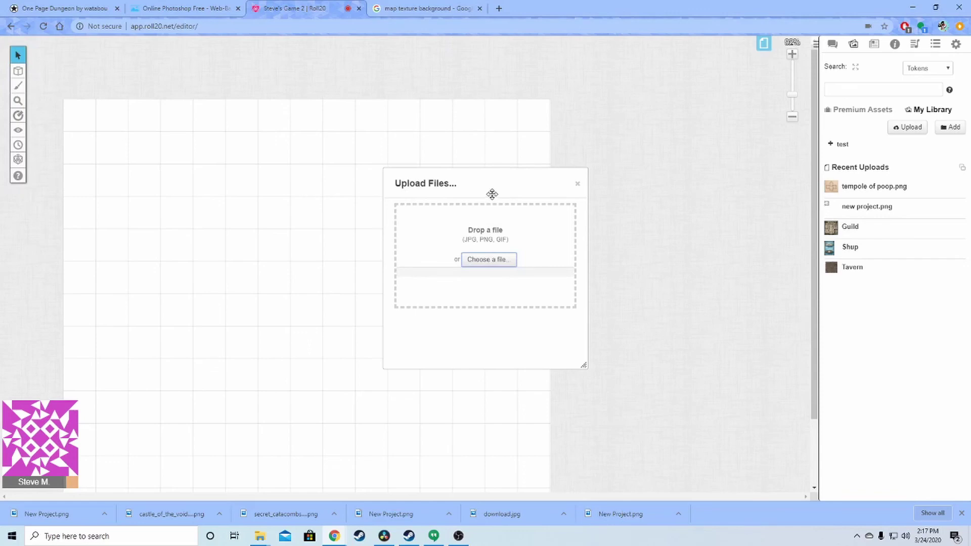
left_click(578, 184)
Place the newly uploaded new project.png on the page and enlarge it to about 13 by 8 grid cells
left_click_drag(848, 187, 121, 200)
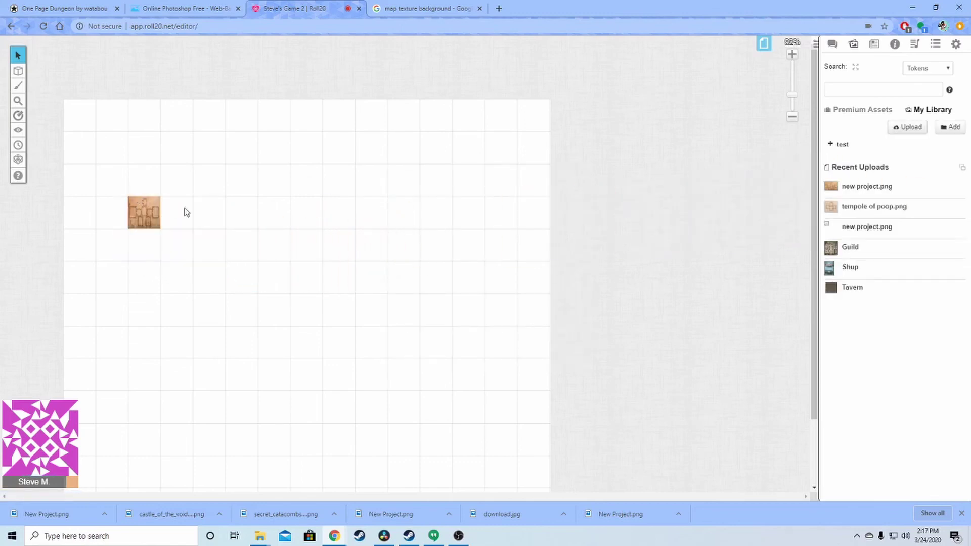
left_click(142, 211)
left_click_drag(161, 227, 567, 470)
left_click_drag(375, 343, 339, 277)
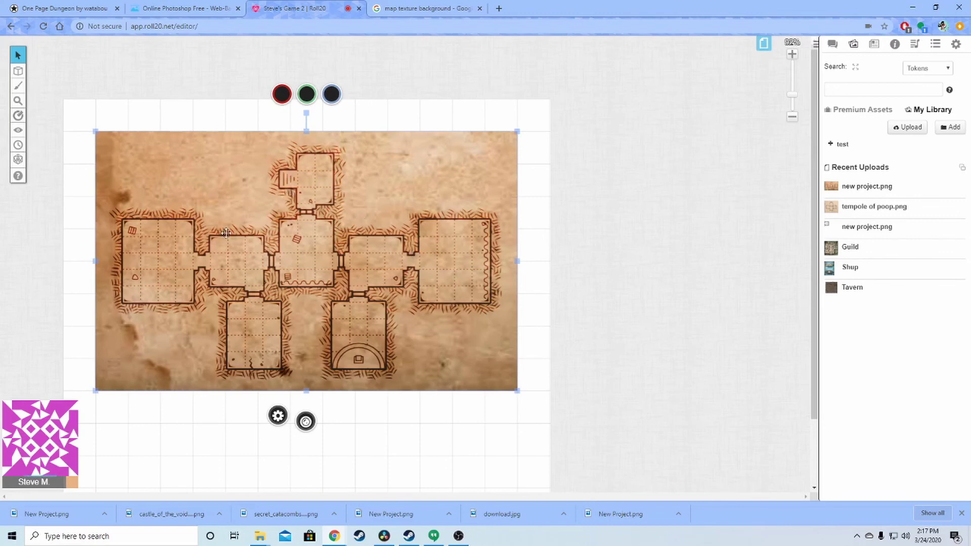
Widen the Start page to about 25 grid cells (1753 px) in its page settings
scroll(380, 213, "up", 1)
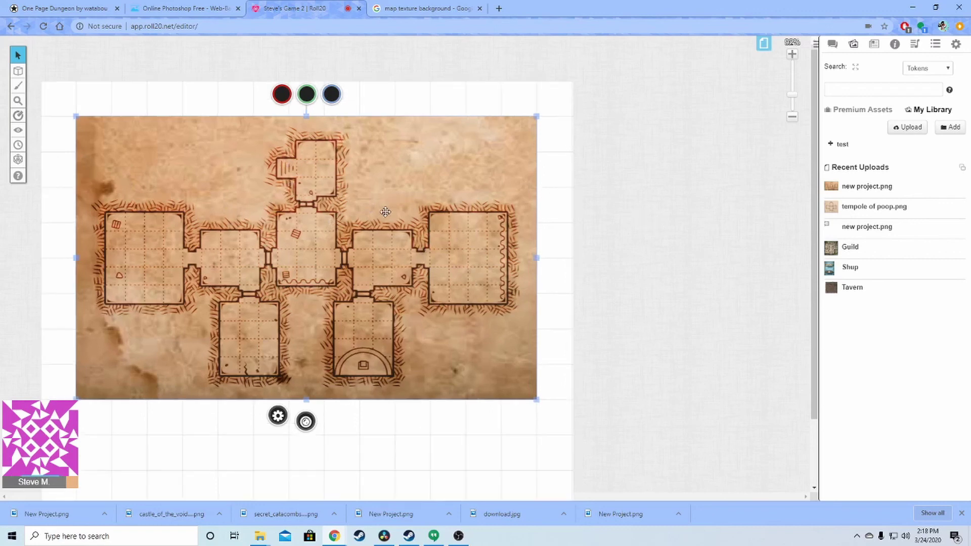
scroll(385, 212, "down", 2)
scroll(385, 212, "down", 1)
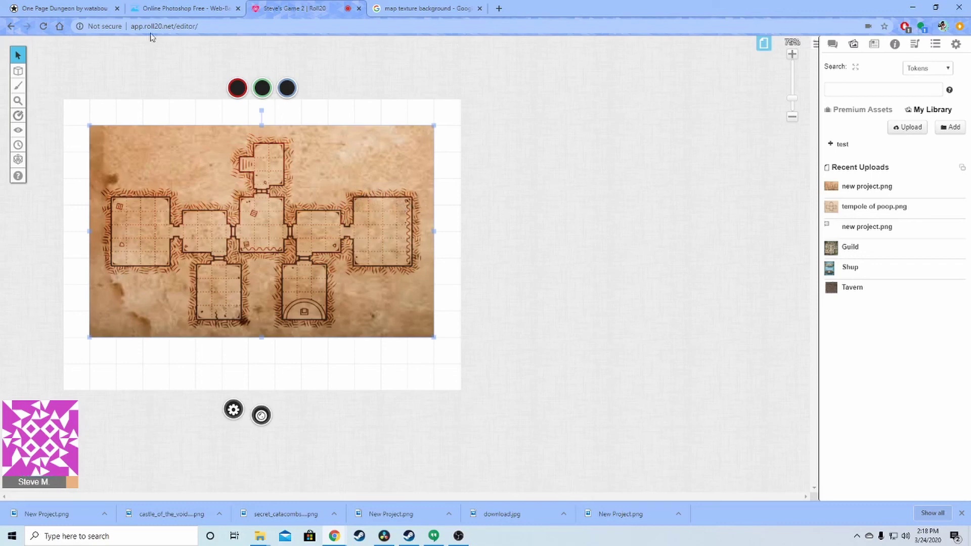
left_click(763, 44)
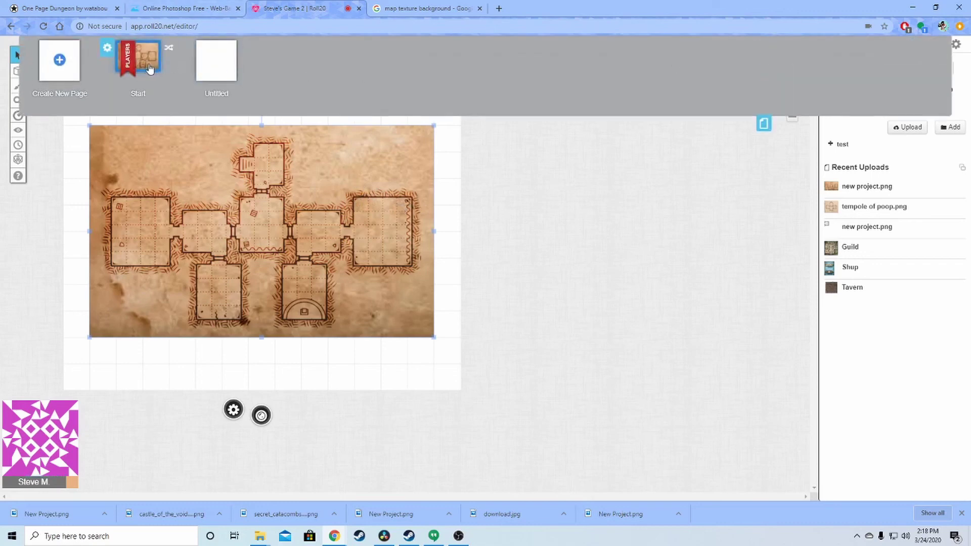
left_click(108, 49)
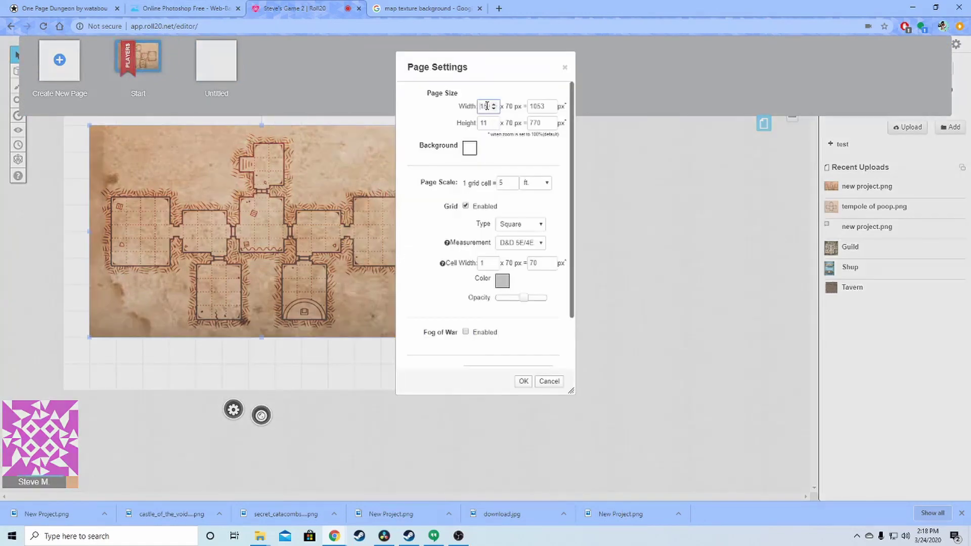
left_click_drag(489, 107, 479, 114)
left_click(523, 381)
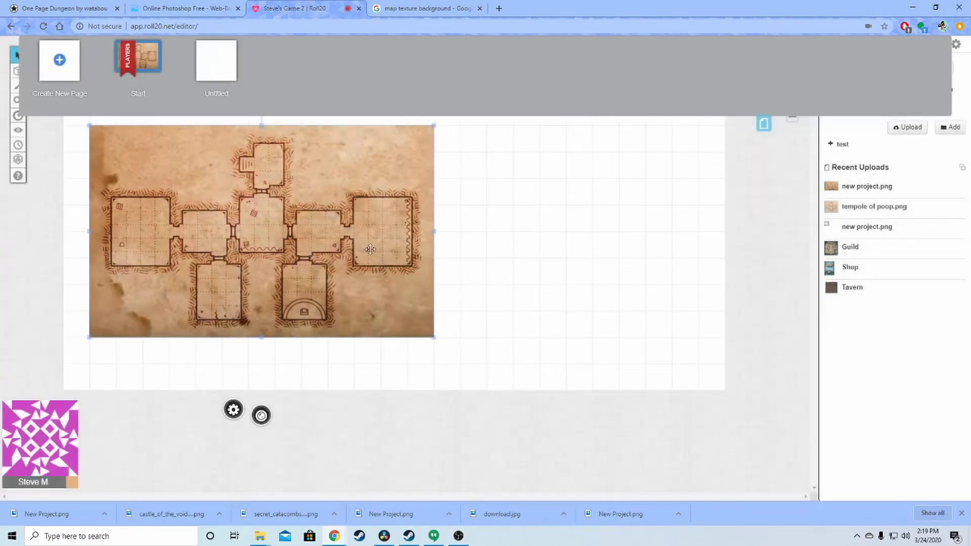
Set the Start page's height to 17 cells (1190 px) and its grid color to salmon red
scroll(429, 260, "up", 1)
scroll(429, 260, "down", 3)
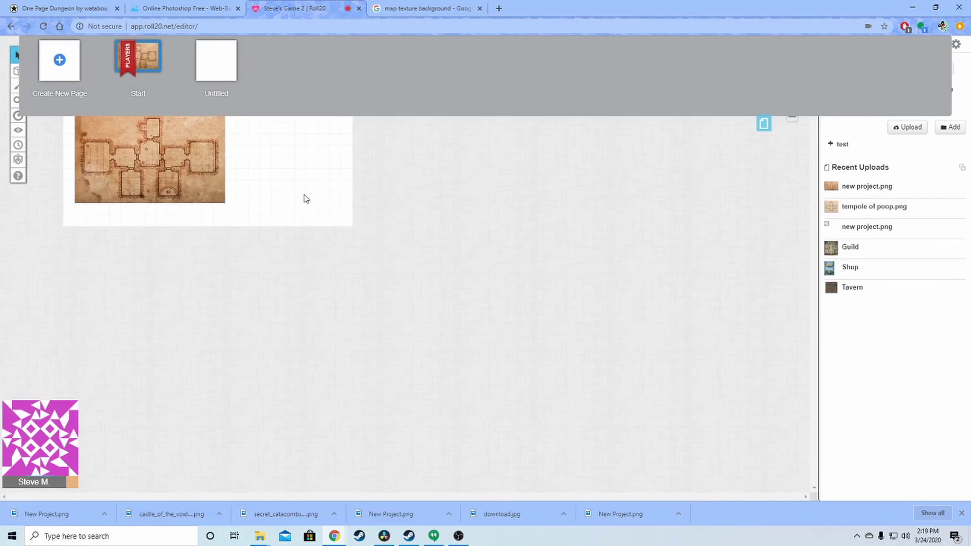
scroll(305, 198, "up", 1)
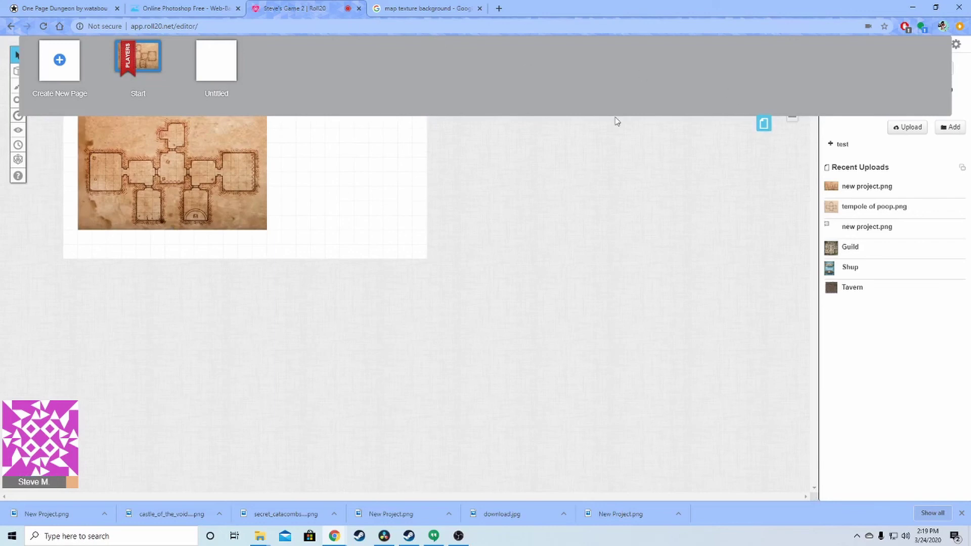
scroll(154, 188, "up", 2)
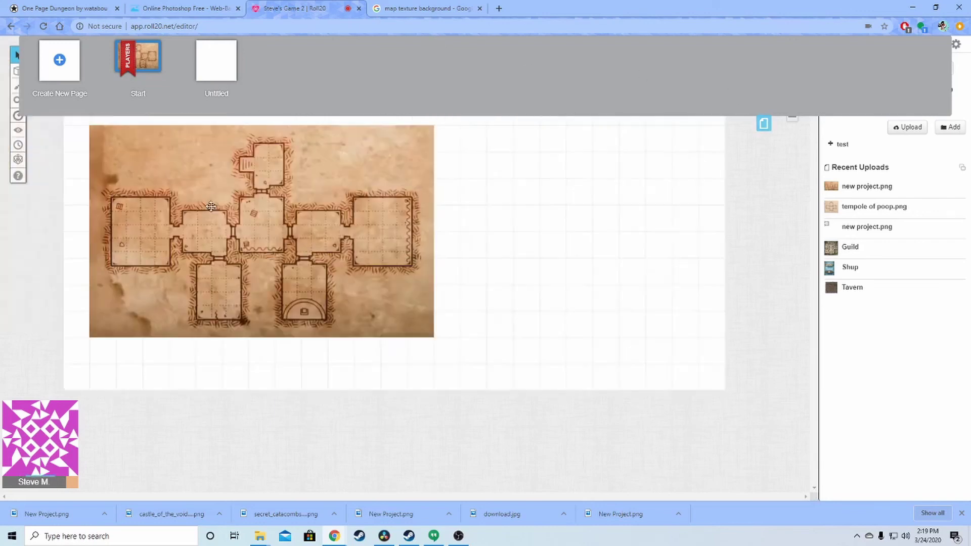
scroll(286, 199, "up", 1)
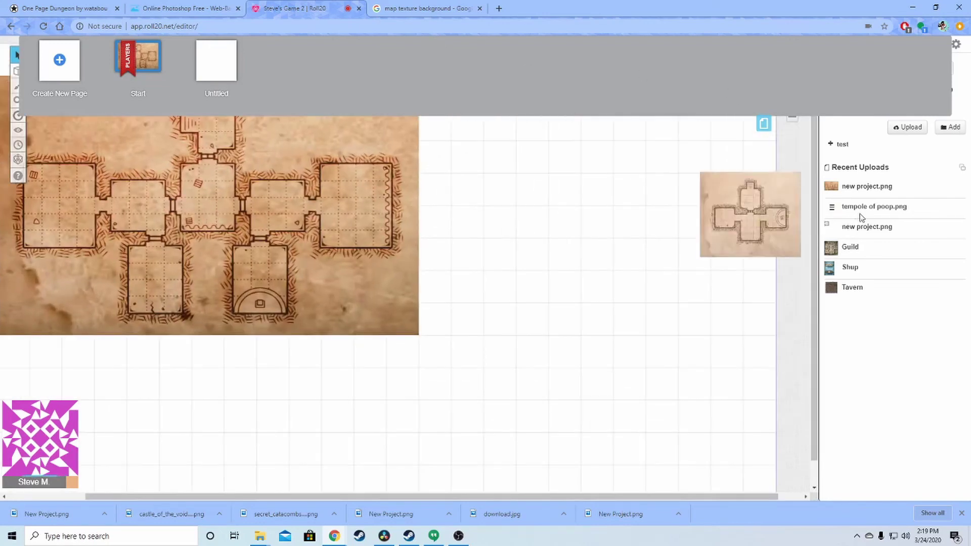
left_click_drag(814, 364, 818, 309)
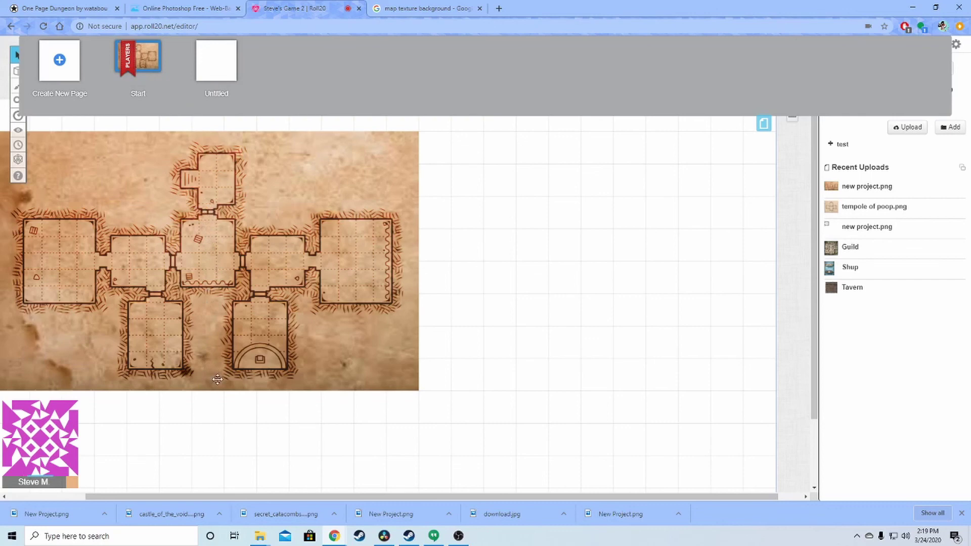
left_click(107, 51)
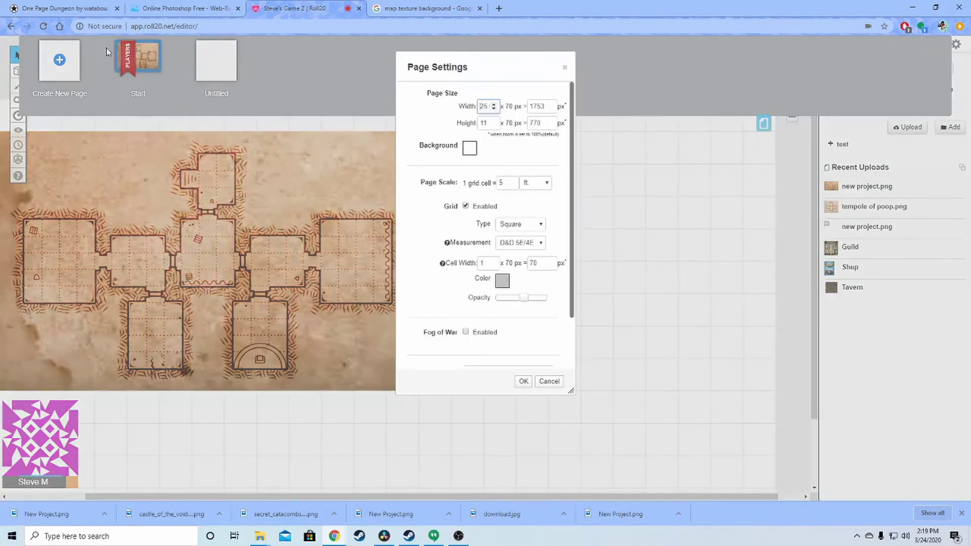
left_click(485, 123)
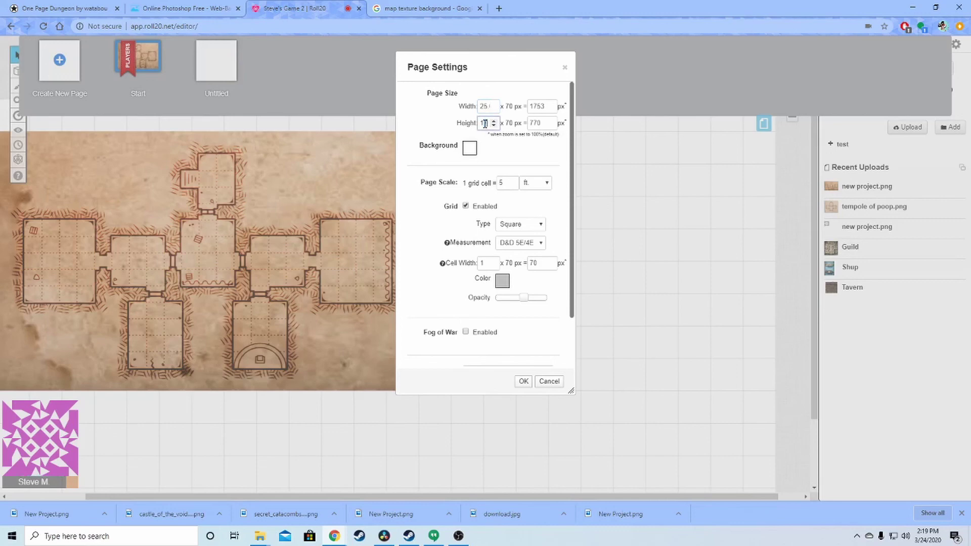
left_click(506, 284)
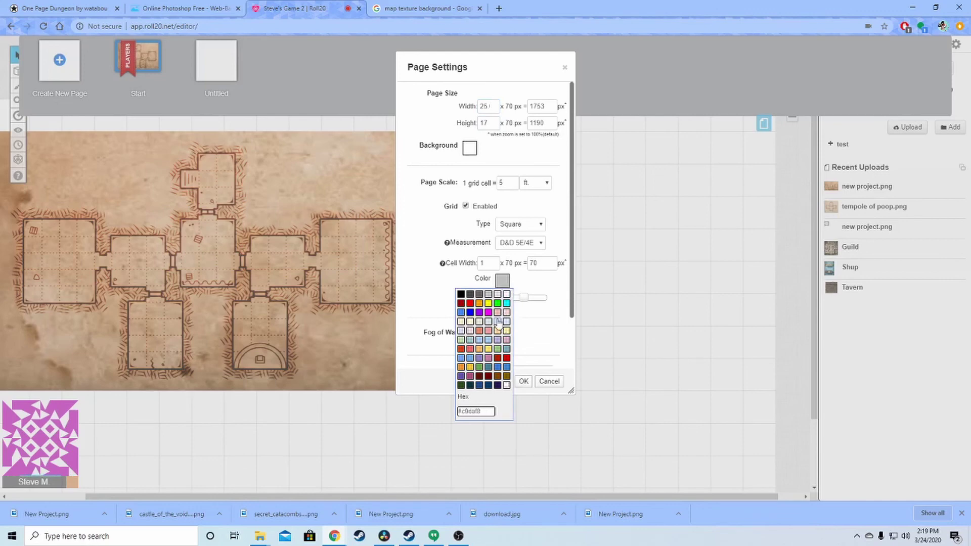
left_click(479, 331)
left_click(523, 382)
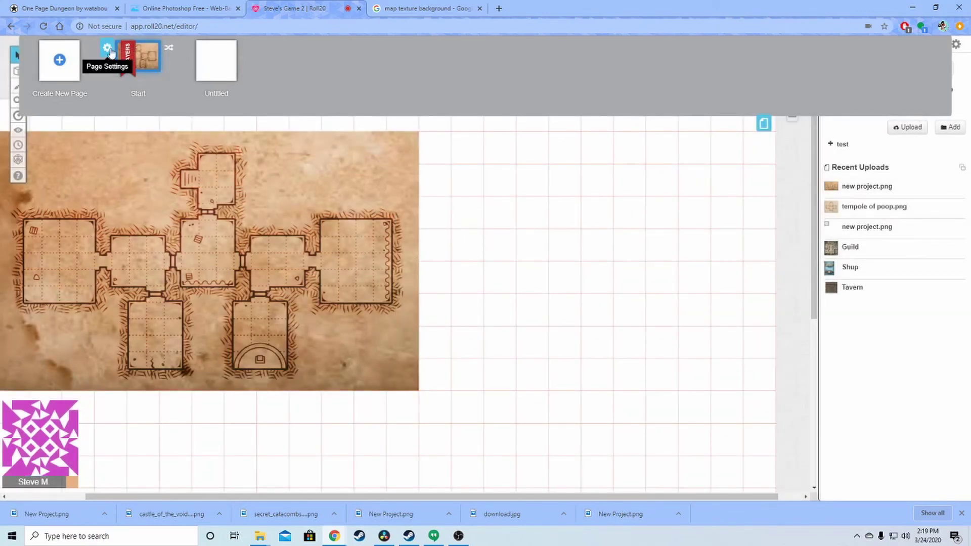
Change the Start page's background to dark brown and its grid color to white
left_click(127, 50)
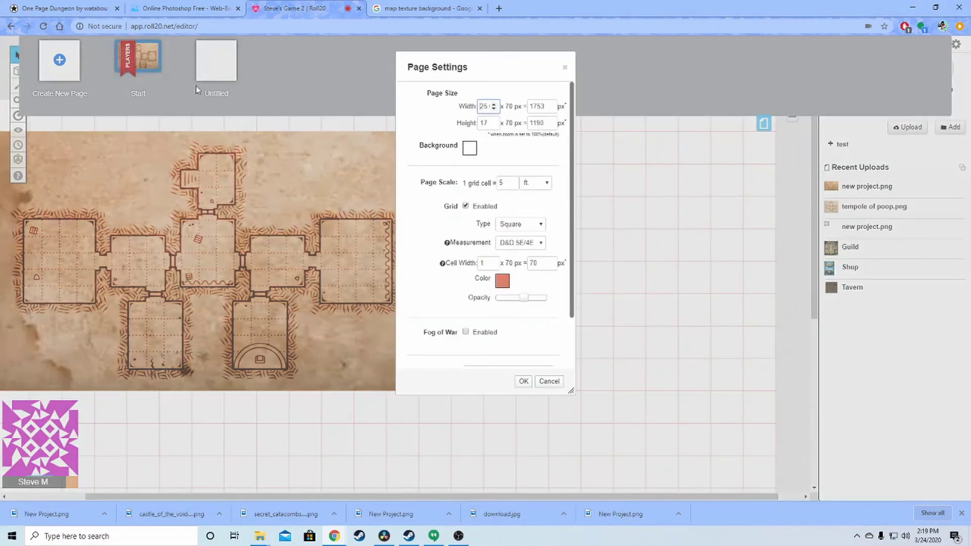
left_click(470, 148)
left_click(466, 245)
left_click(503, 282)
left_click(508, 298)
left_click(523, 381)
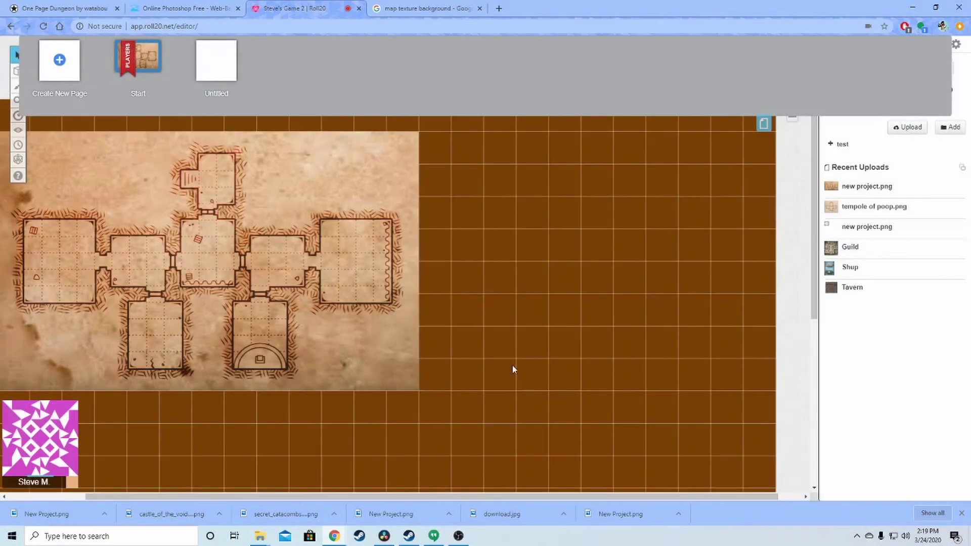
Enlarge the dungeon map image to about 23 by 17 grid cells and close the page list
left_click(306, 196)
scroll(393, 321, "down", 5)
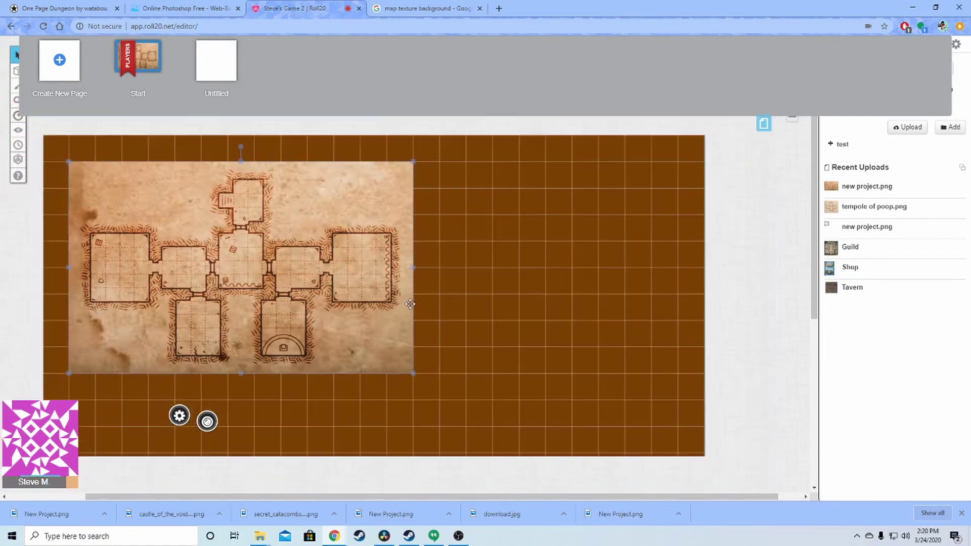
left_click_drag(352, 284, 571, 483)
scroll(458, 343, "down", 2)
scroll(459, 343, "down", 3)
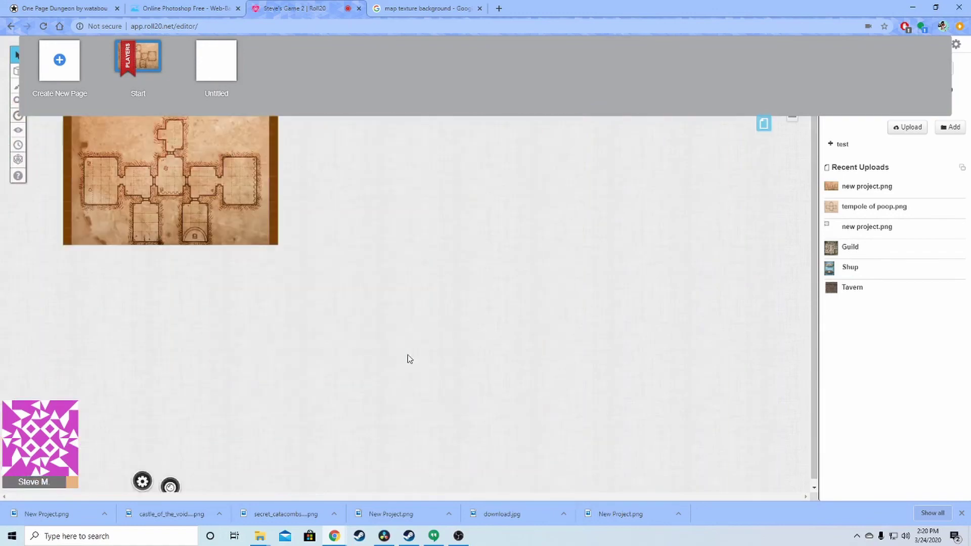
scroll(344, 314, "up", 3)
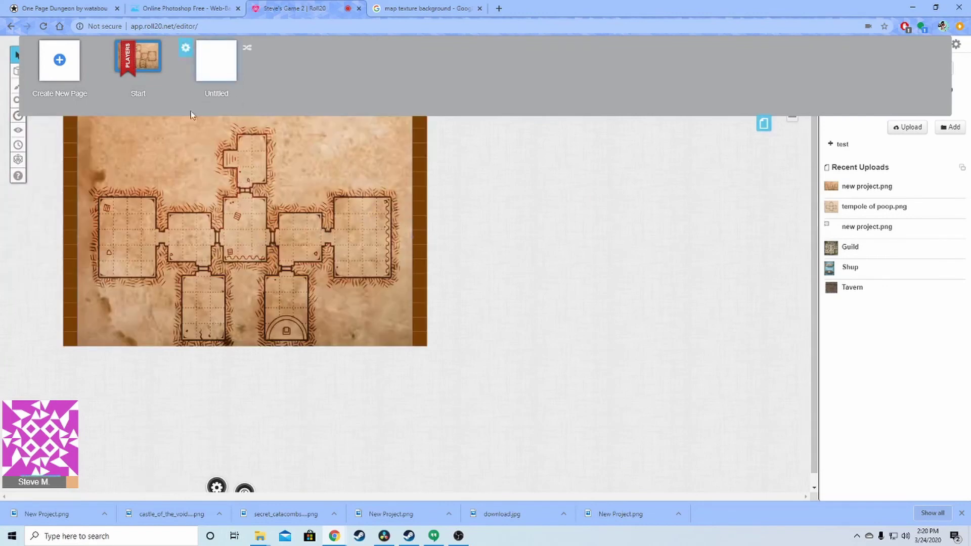
left_click(765, 124)
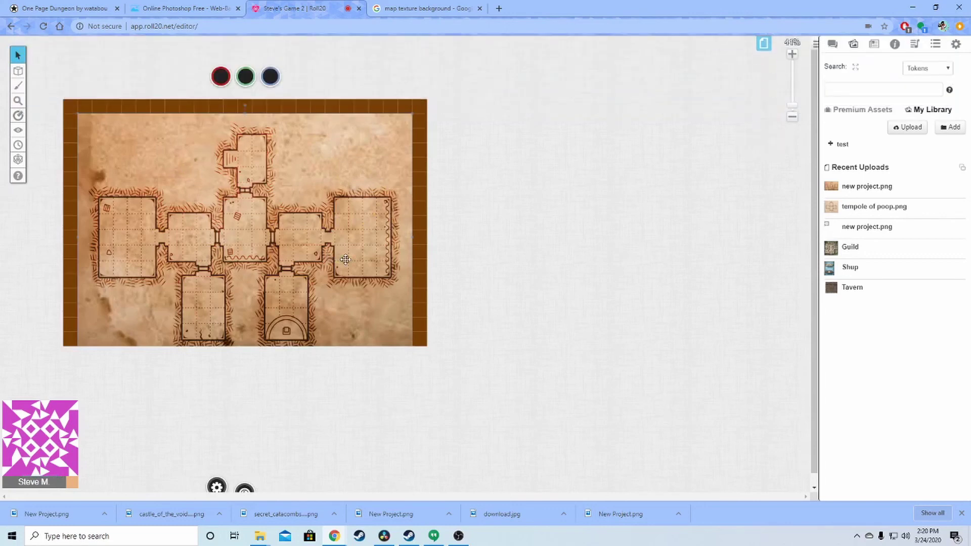
Reposition and resize the map image to about 23 by 15 cells, leaving a one-cell brown border around it
left_click_drag(300, 257, 271, 235)
left_click_drag(362, 228, 375, 225)
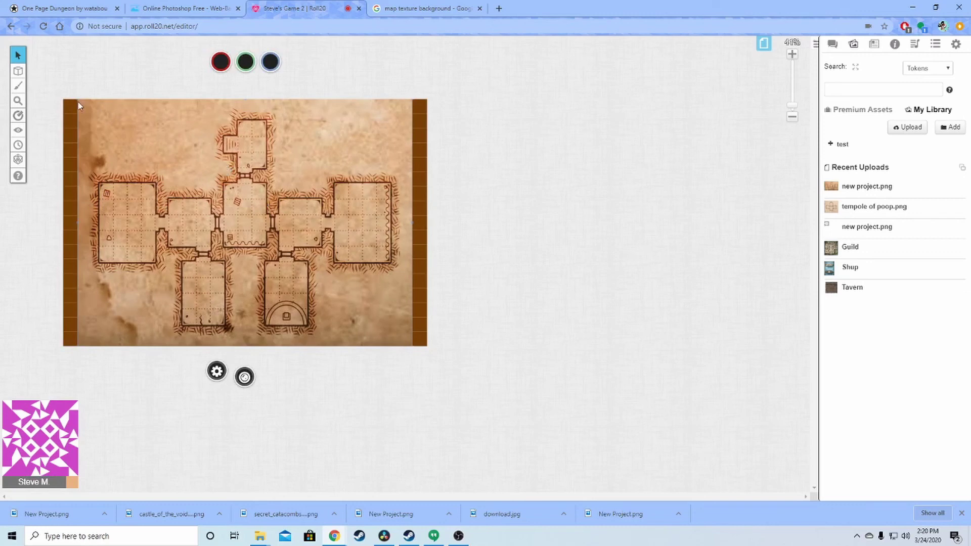
left_click_drag(74, 99, 85, 125)
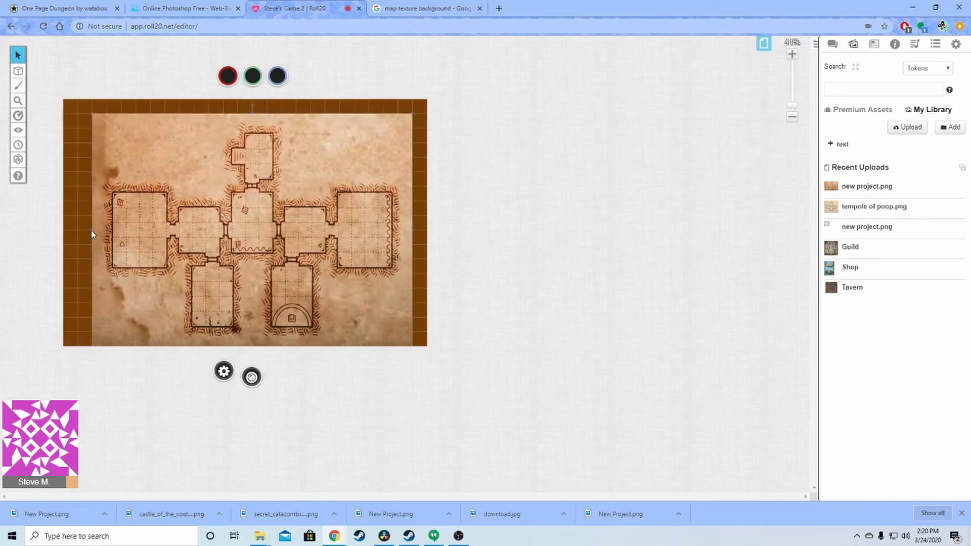
left_click_drag(91, 230, 77, 229)
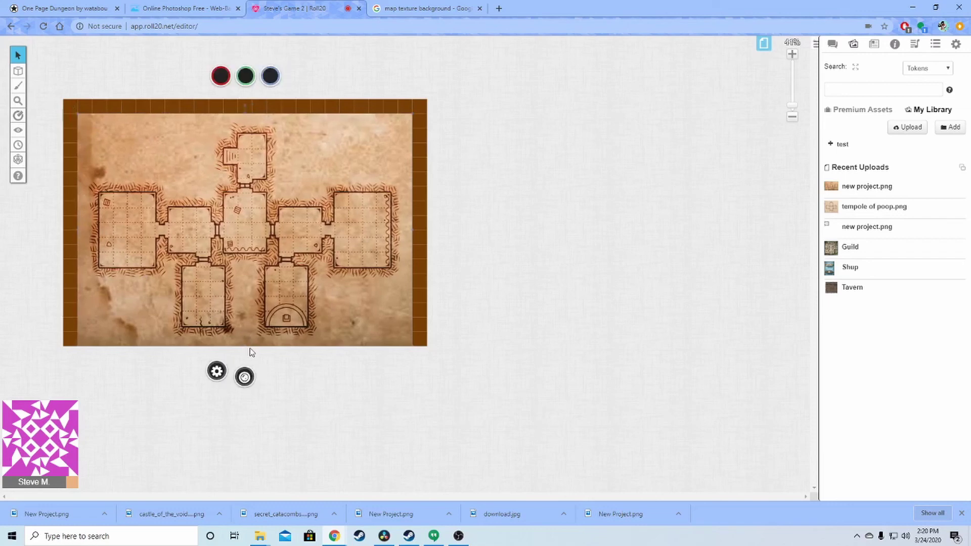
left_click_drag(245, 346, 245, 334)
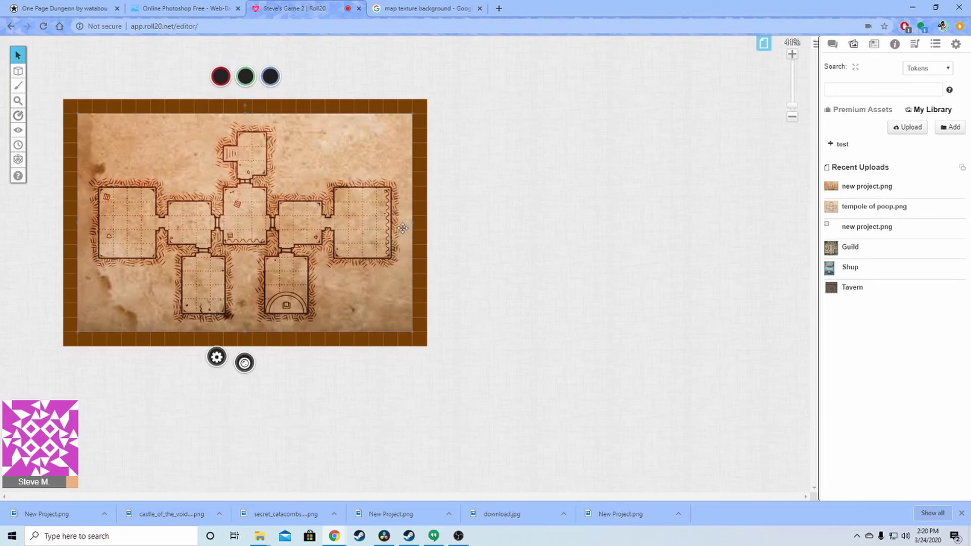
Examine the map image's context options and its basic and advanced token settings, leaving them without saving
right_click(371, 219)
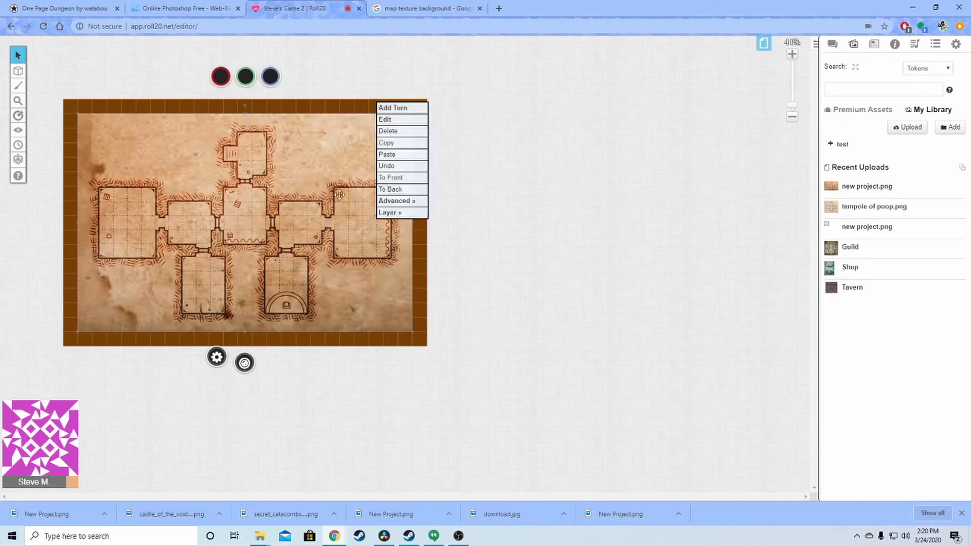
left_click(118, 157)
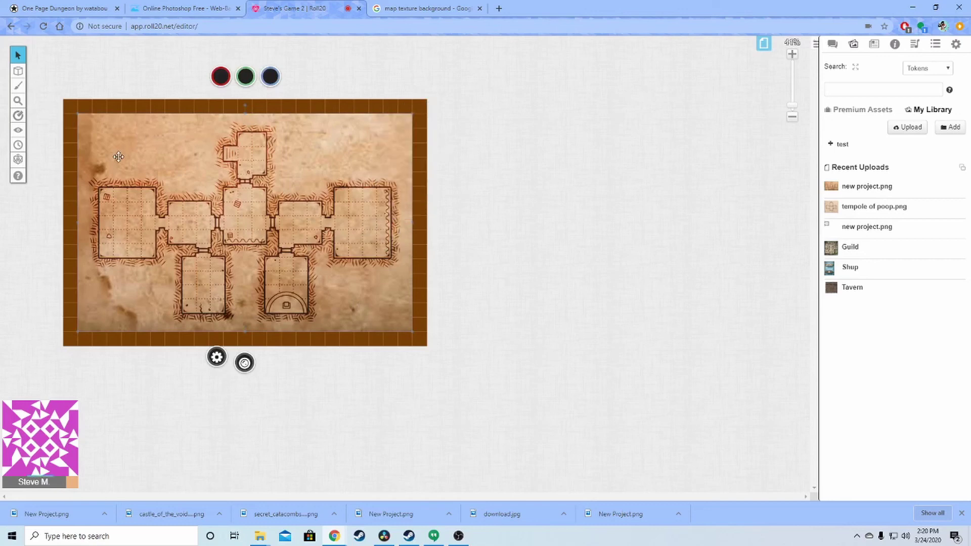
mouse_move(18, 71)
left_click(216, 358)
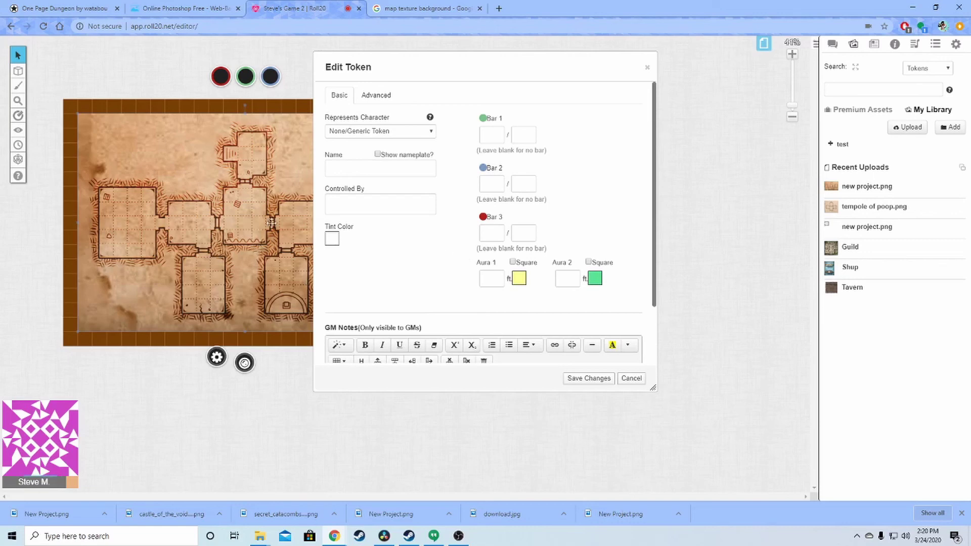
left_click(384, 96)
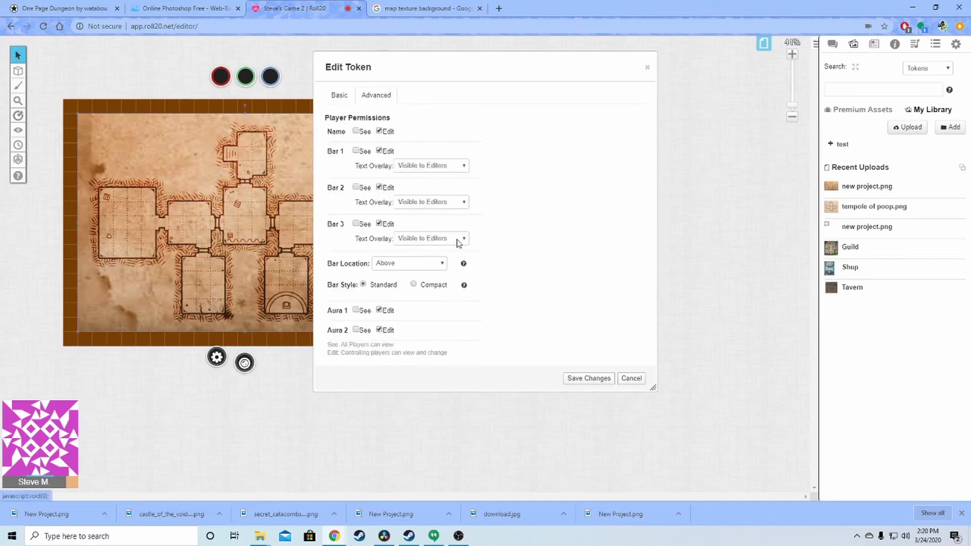
left_click(335, 96)
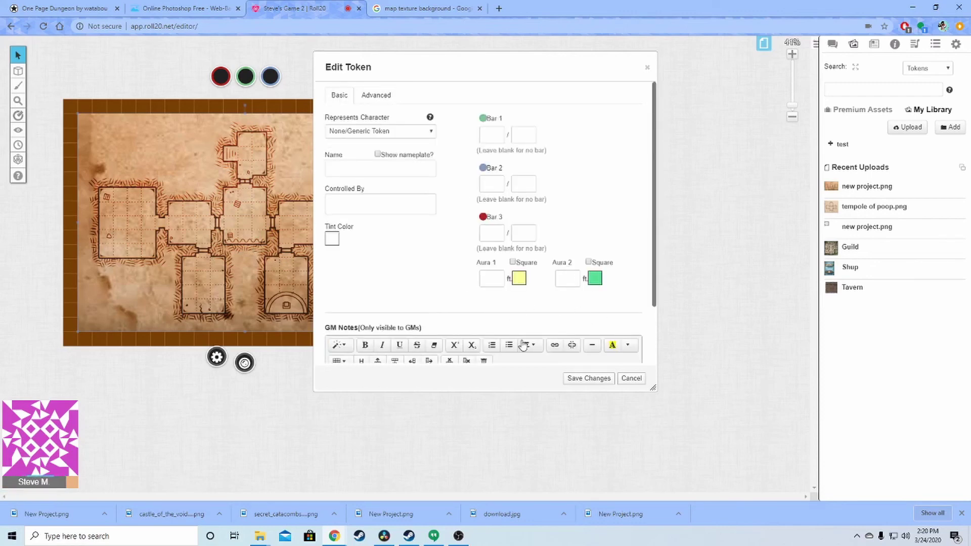
left_click(368, 132)
left_click(371, 138)
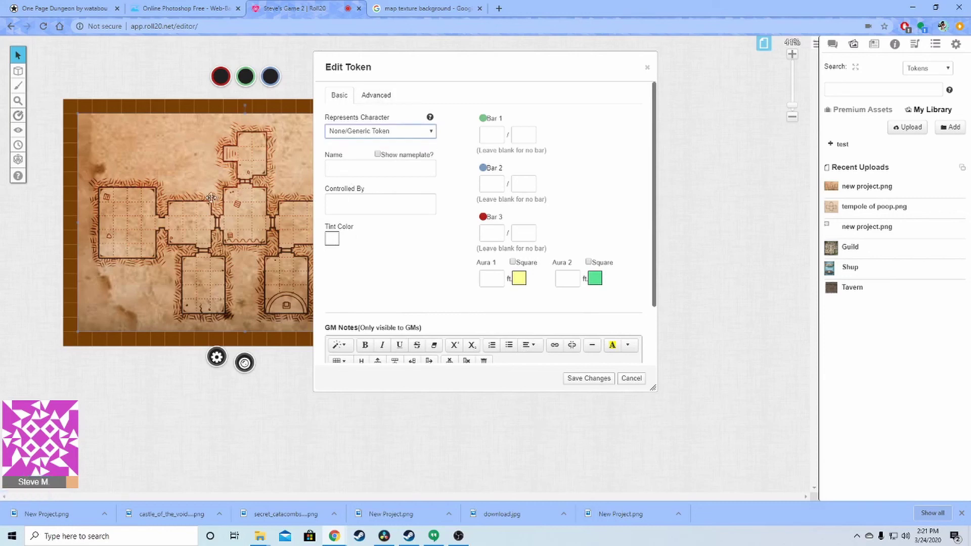
left_click(631, 379)
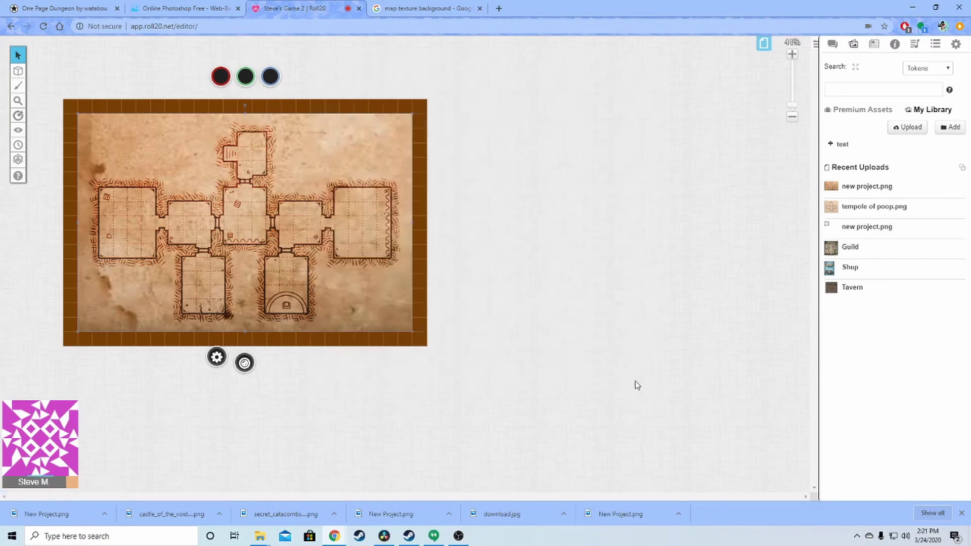
Try the orange and black mask status markers on the map image and clear them again
left_click(245, 363)
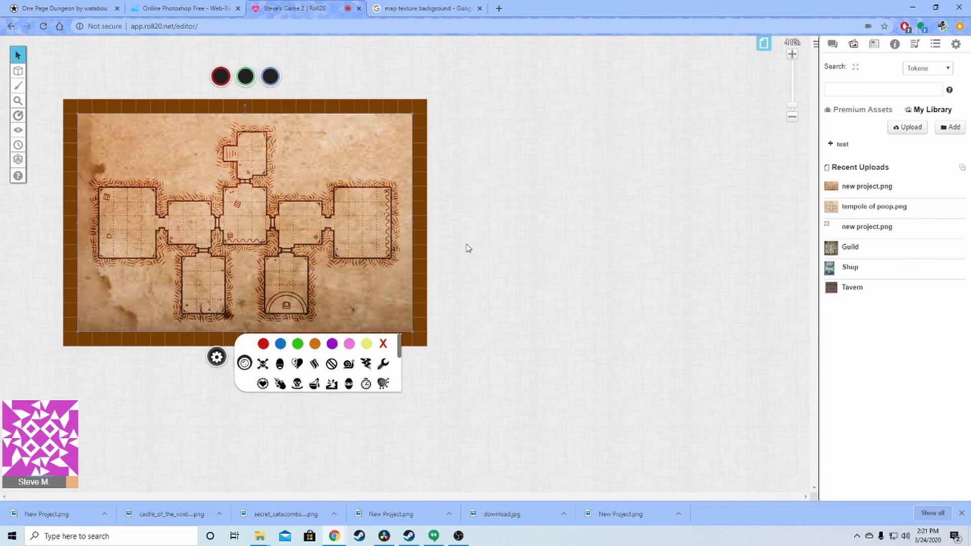
left_click(314, 345)
left_click(315, 345)
left_click(216, 357)
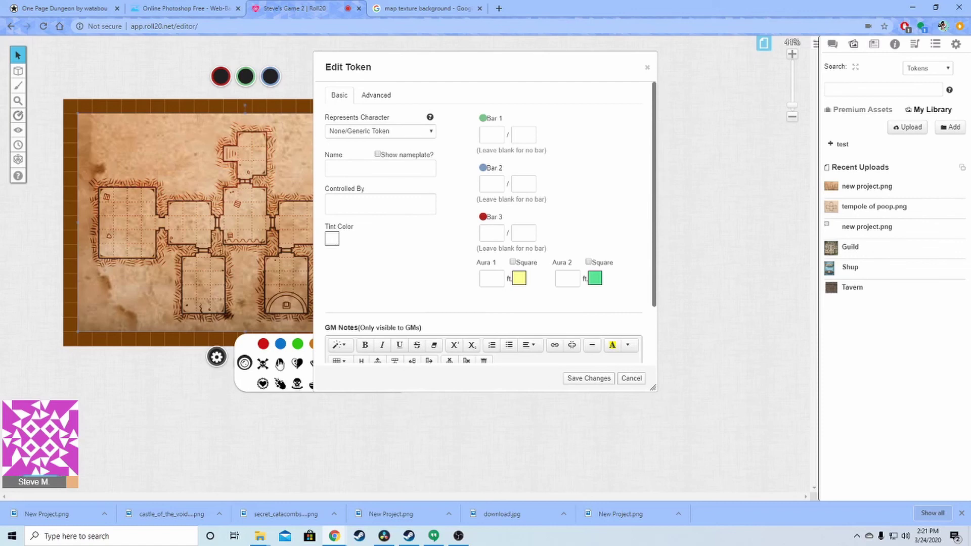
left_click(280, 364)
left_click(647, 67)
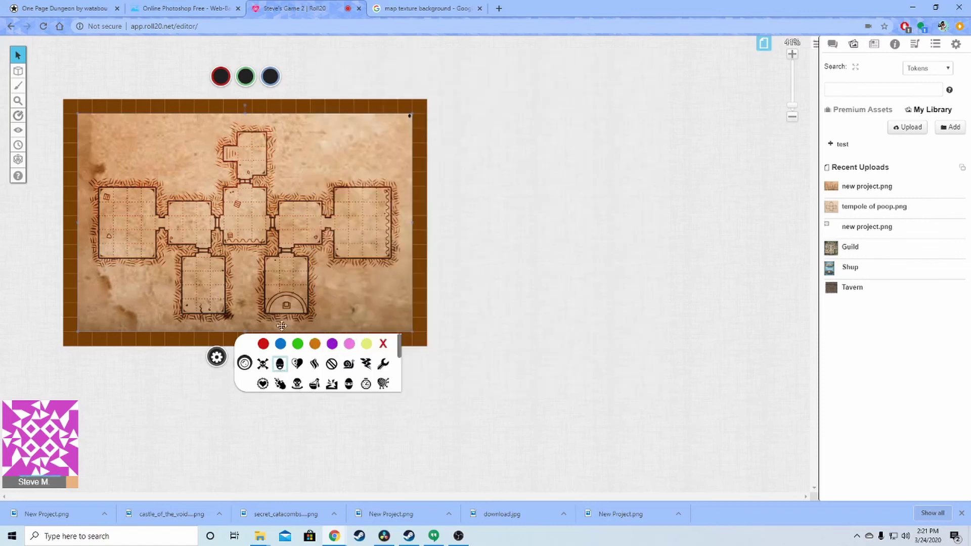
left_click(279, 363)
Check the map image's basic Edit Token settings without saving, and dismiss its status marker palette
left_click(217, 360)
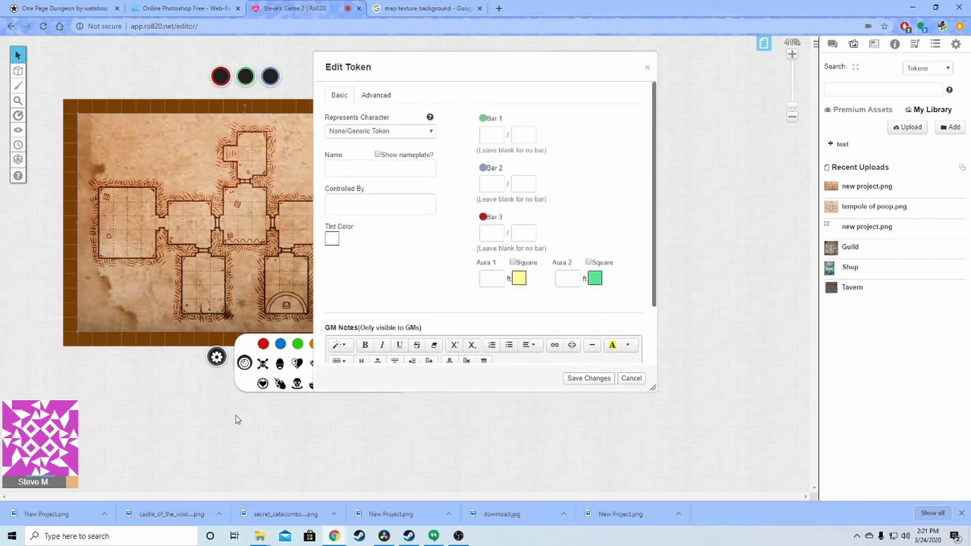
left_click(631, 378)
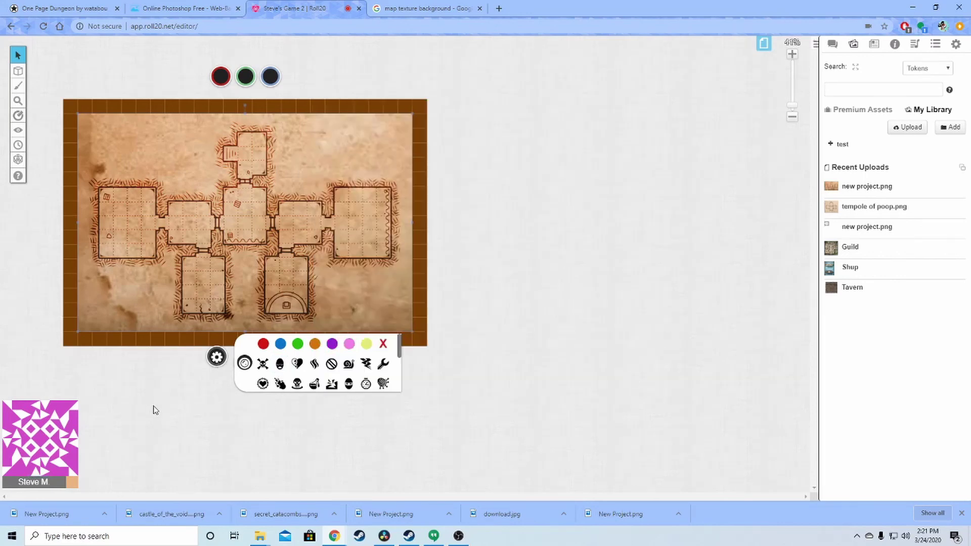
left_click(216, 358)
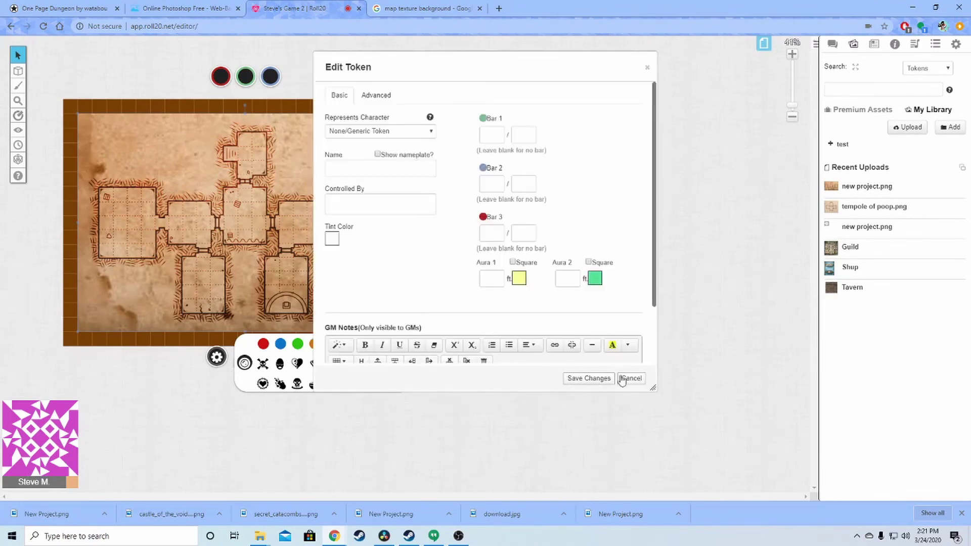
left_click(642, 379)
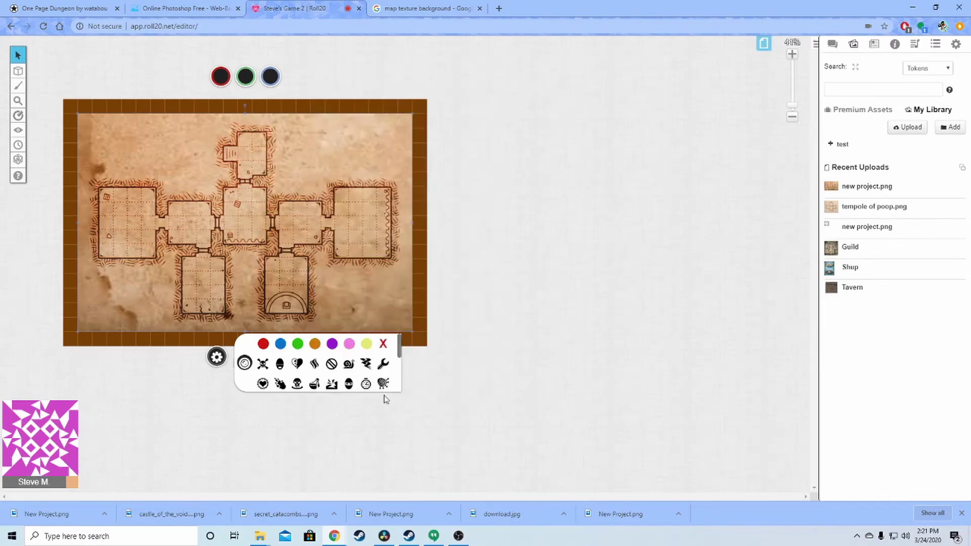
left_click(384, 344)
left_click(383, 344)
left_click(244, 363)
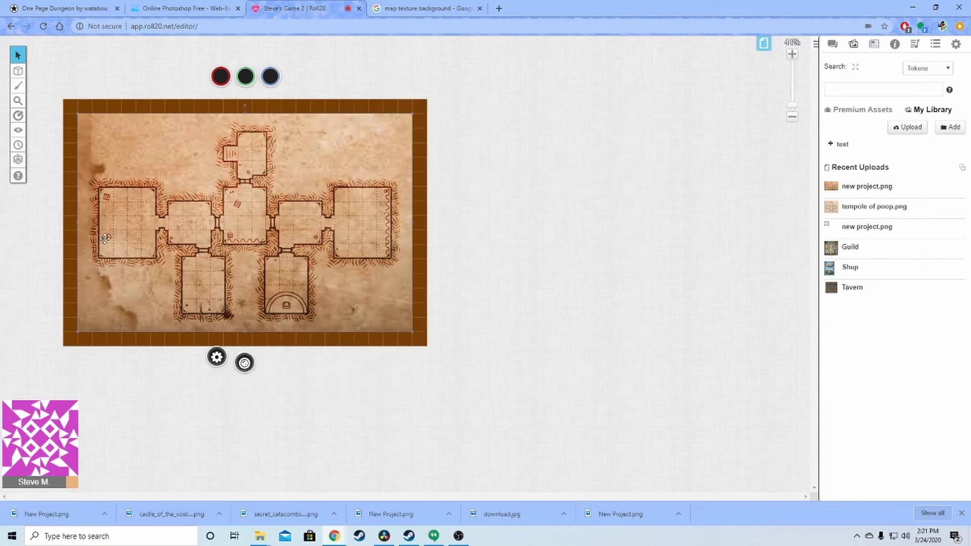
View the page from the Map & Background layer and return to the Objects & Tokens layer
mouse_move(18, 71)
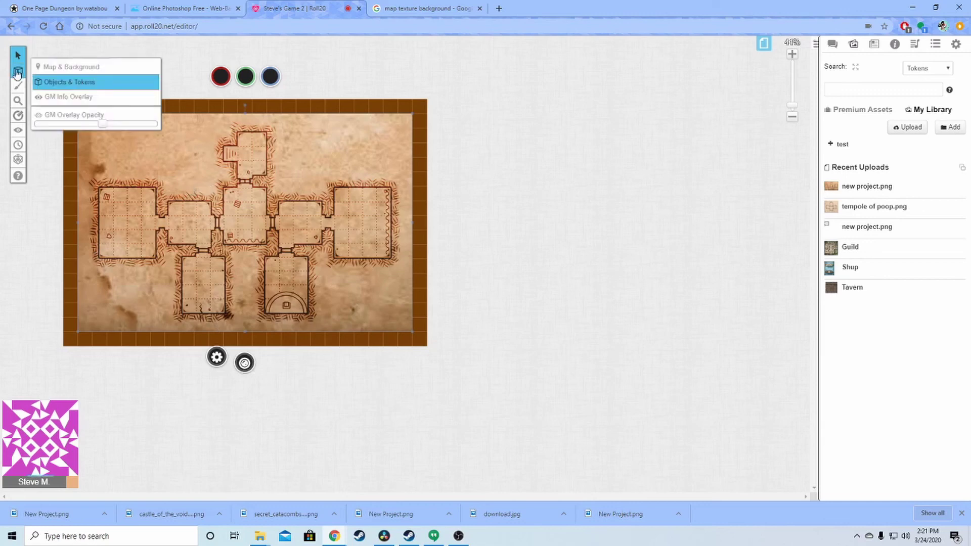
left_click(66, 67)
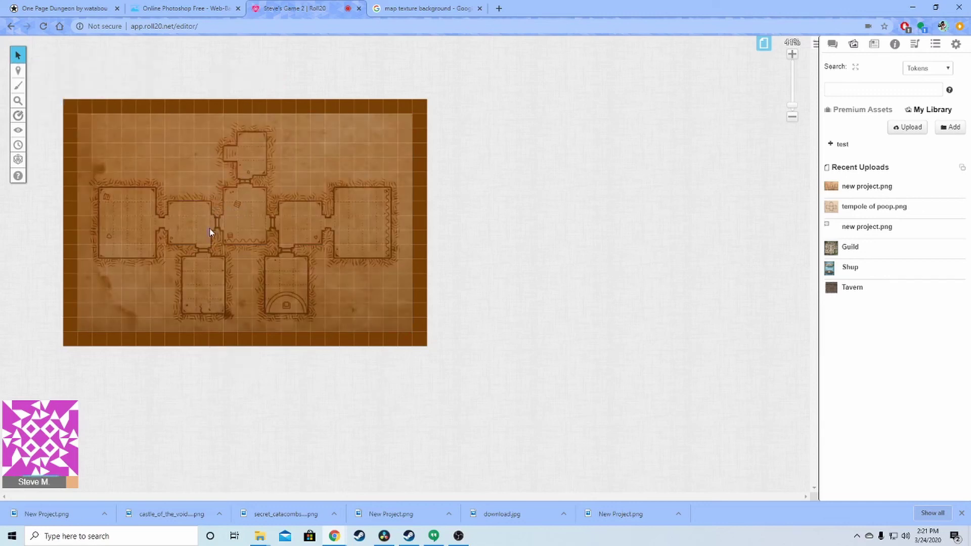
mouse_move(18, 71)
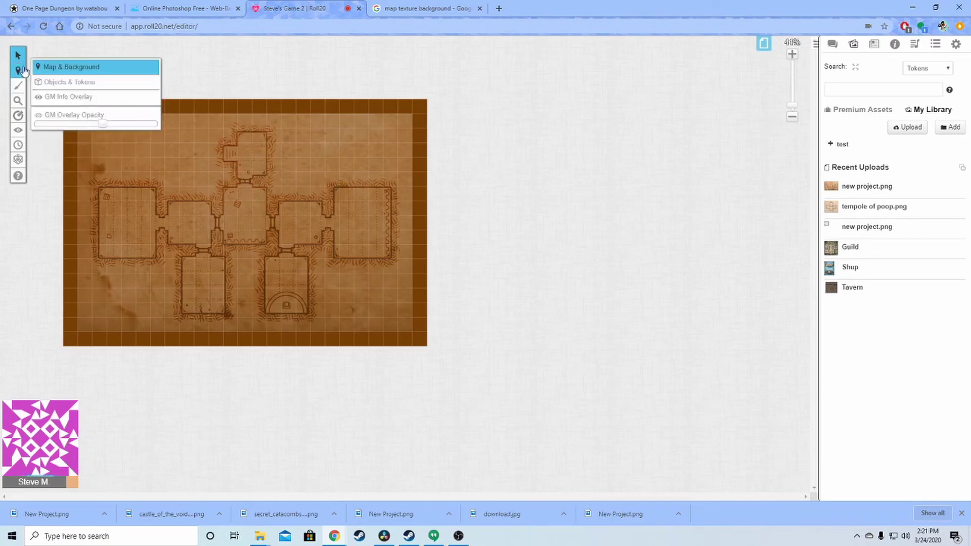
left_click(59, 83)
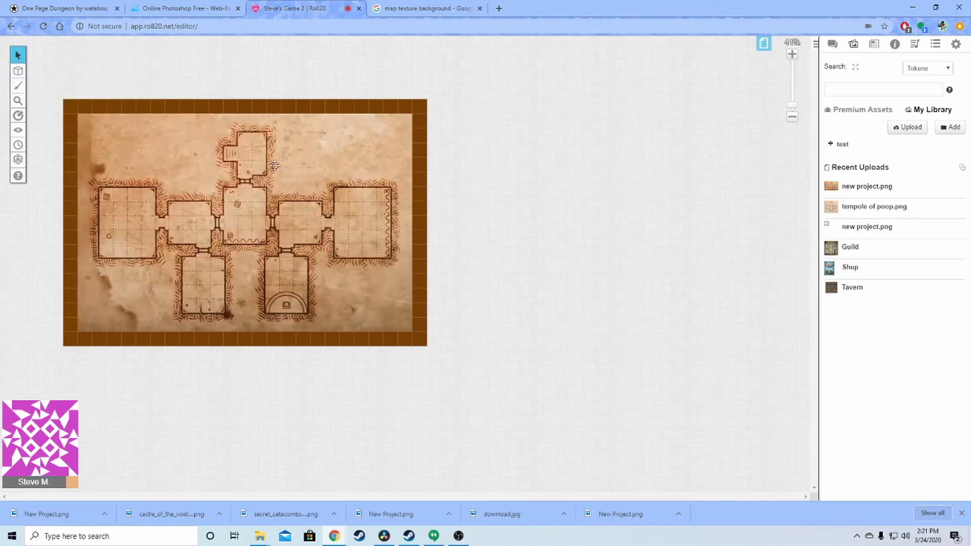
Transfer the dungeon map image from the token layer to the Map & Background layer
left_click(324, 164)
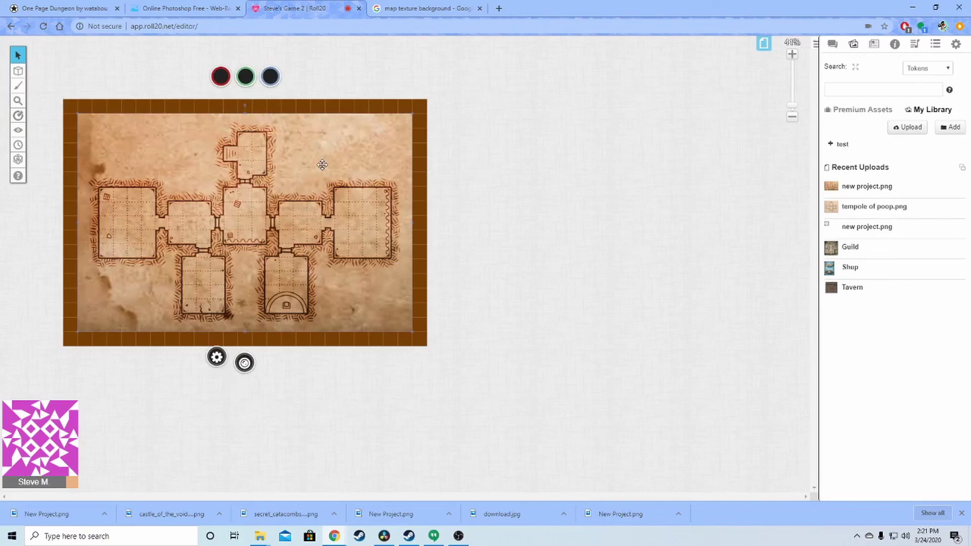
right_click(195, 170)
mouse_move(212, 162)
left_click(270, 151)
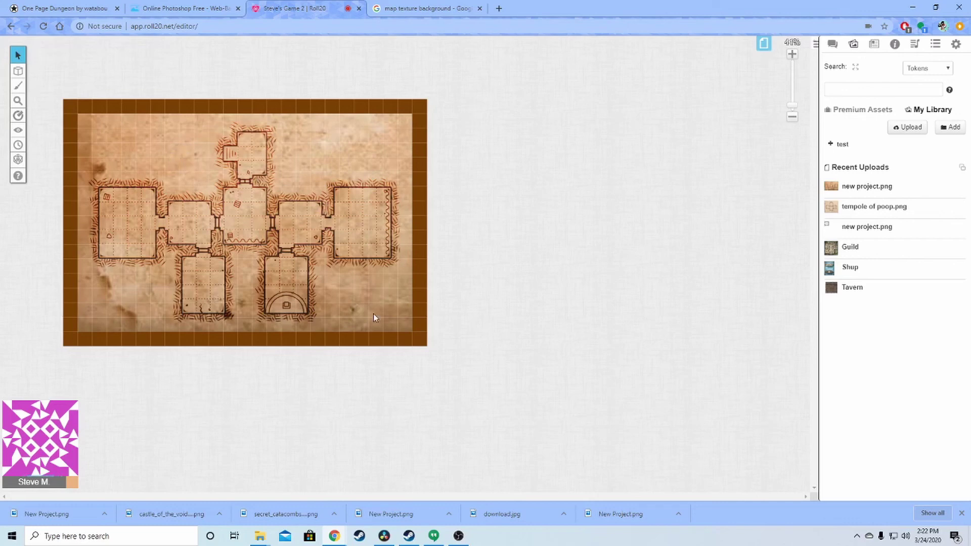
On the Map & Background layer, enlarge and center the map image, leaving a brown border of about half a cell at the sides
mouse_move(17, 70)
left_click(59, 67)
mouse_move(227, 203)
left_mouse_down()
mouse_move(245, 207)
mouse_move(212, 188)
mouse_move(212, 198)
left_mouse_up()
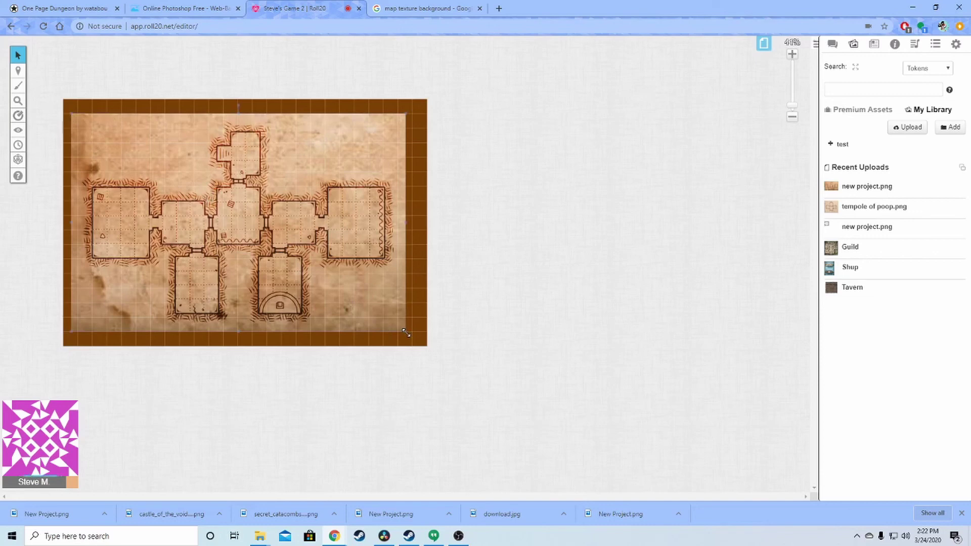
left_click_drag(404, 334, 417, 344)
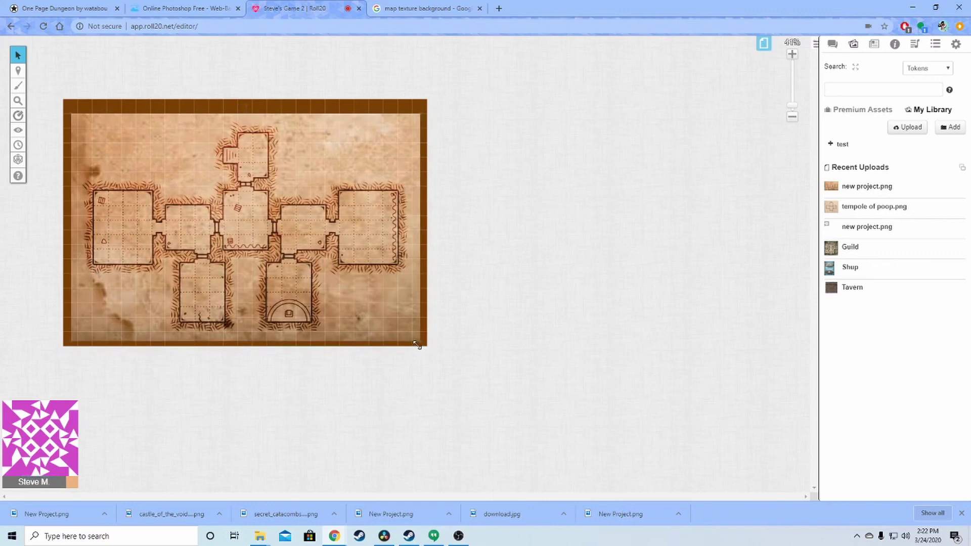
left_click_drag(178, 278, 176, 275)
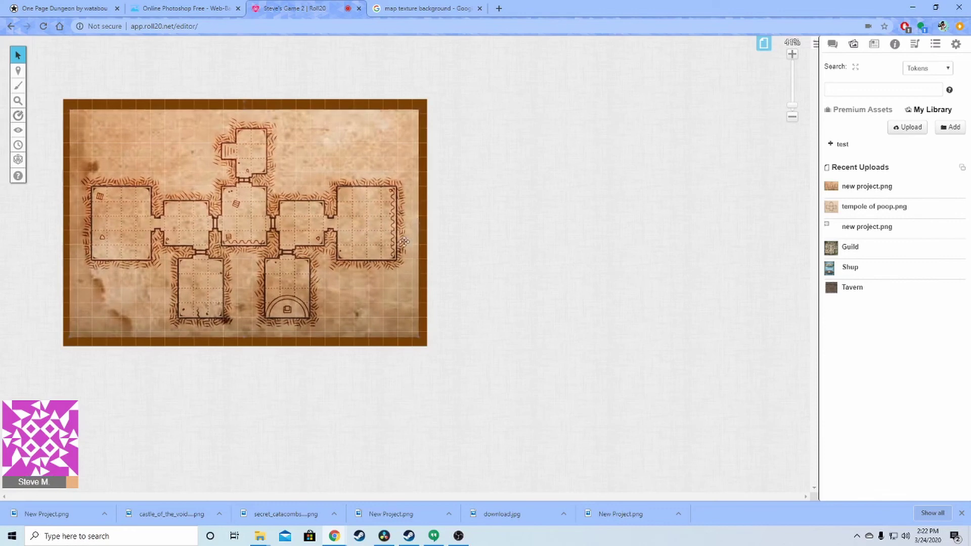
left_click_drag(419, 224, 420, 224)
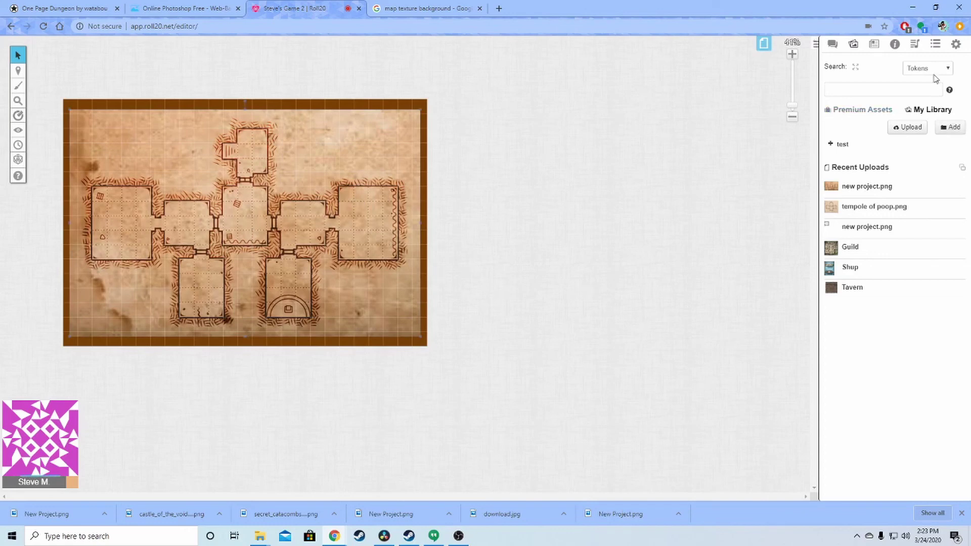
Make Objects & Tokens the active layer again
mouse_move(19, 71)
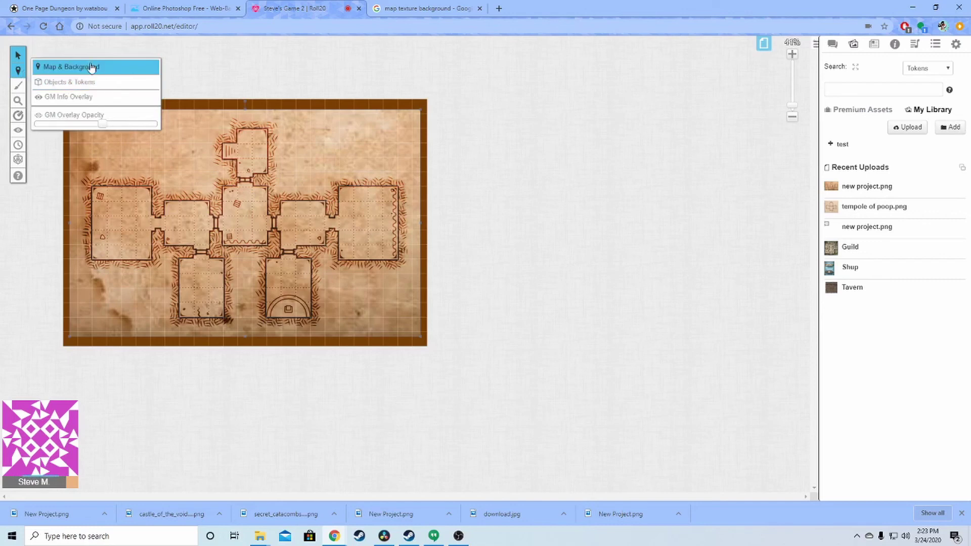
left_click(66, 67)
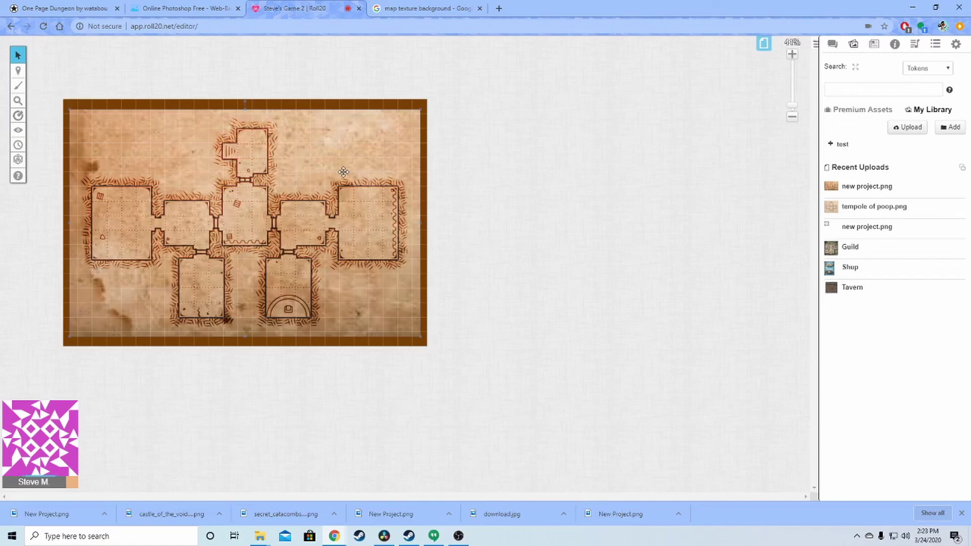
mouse_move(18, 74)
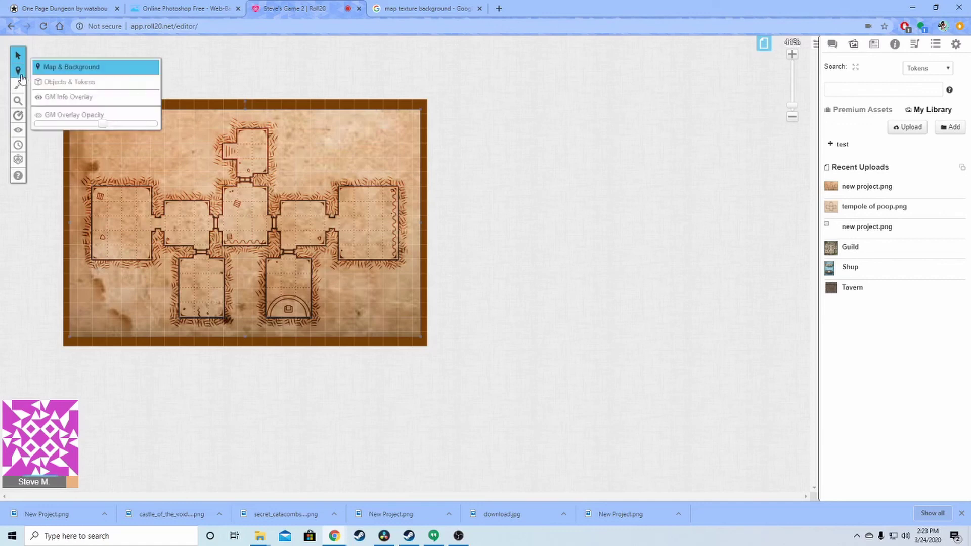
left_click(75, 82)
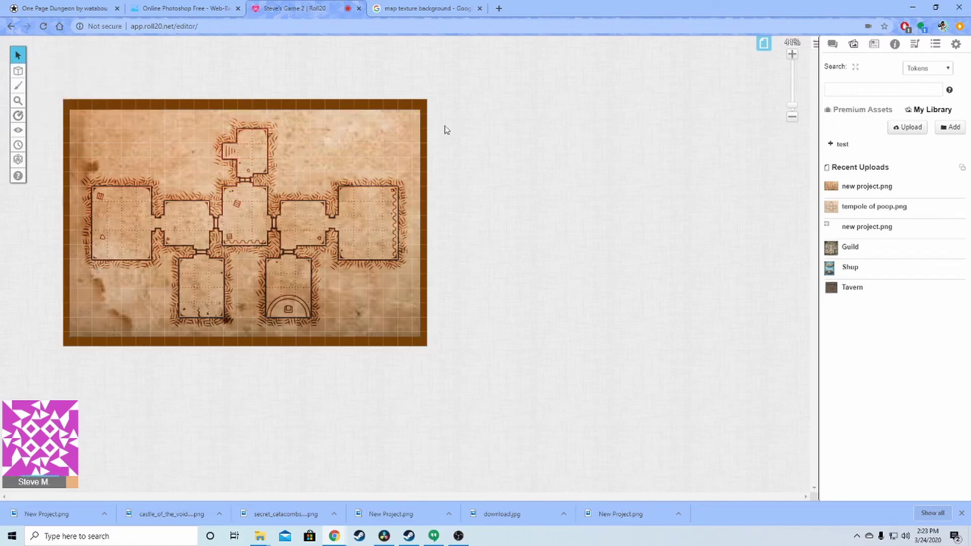
Search the token art for kobold and browse through the web results
left_click(867, 87)
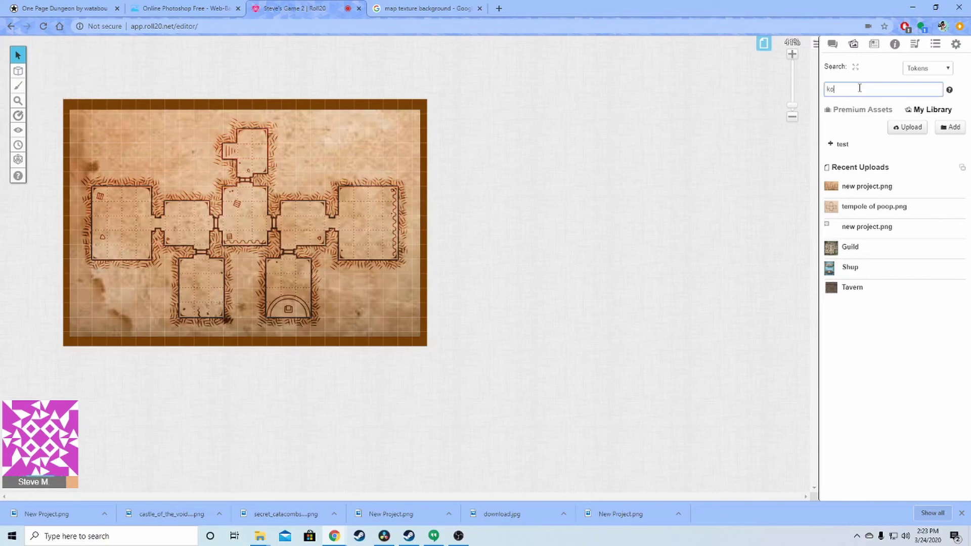
key("Return")
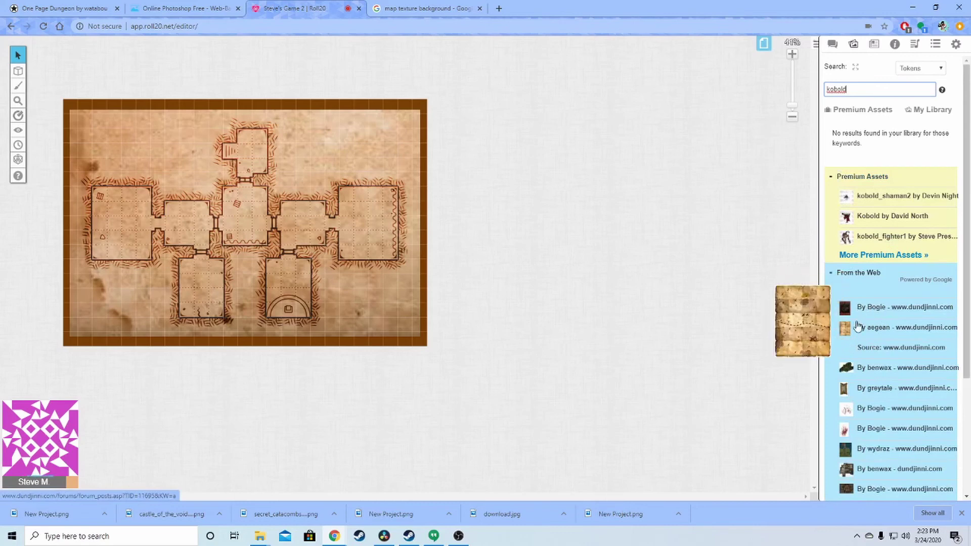
scroll(860, 354, "down", 1)
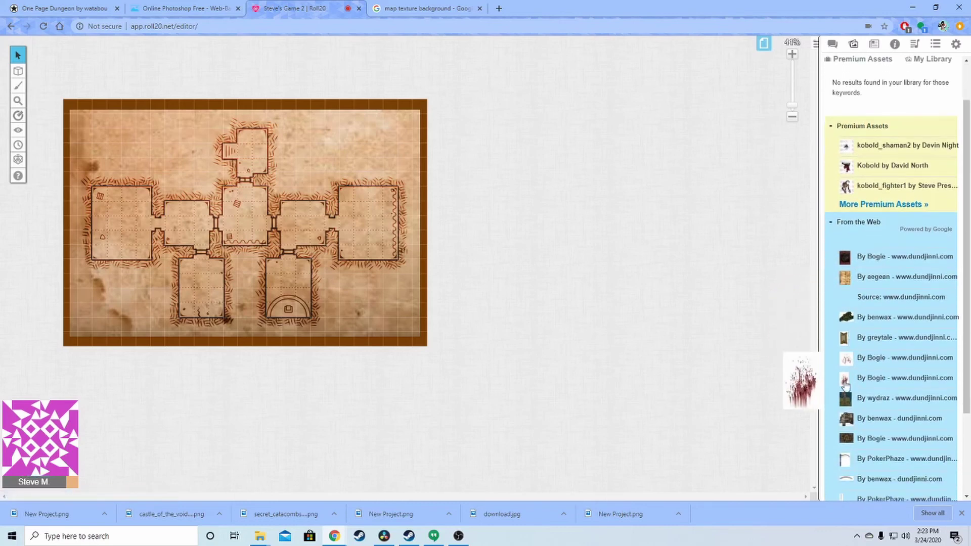
scroll(845, 374, "down", 2)
scroll(842, 362, "down", 1)
scroll(843, 362, "down", 7)
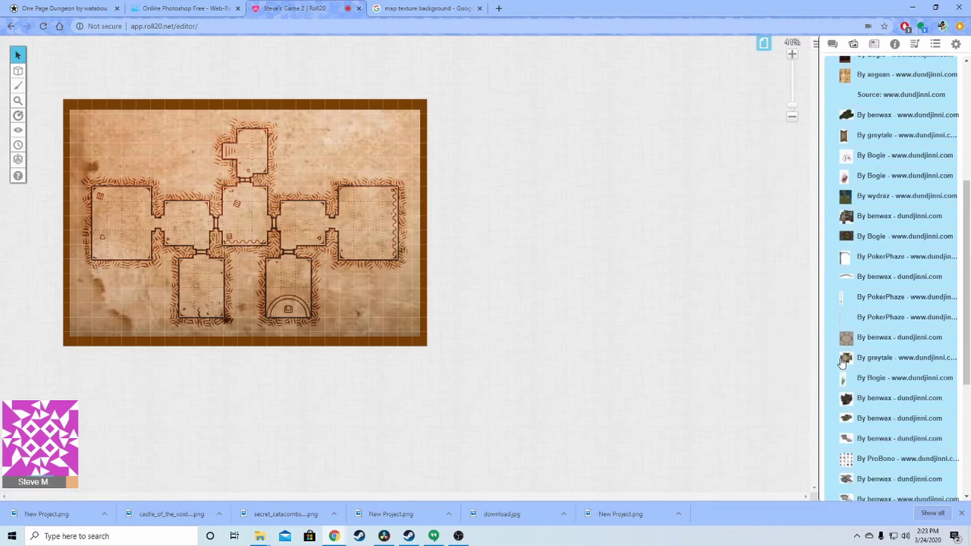
scroll(847, 360, "down", 5)
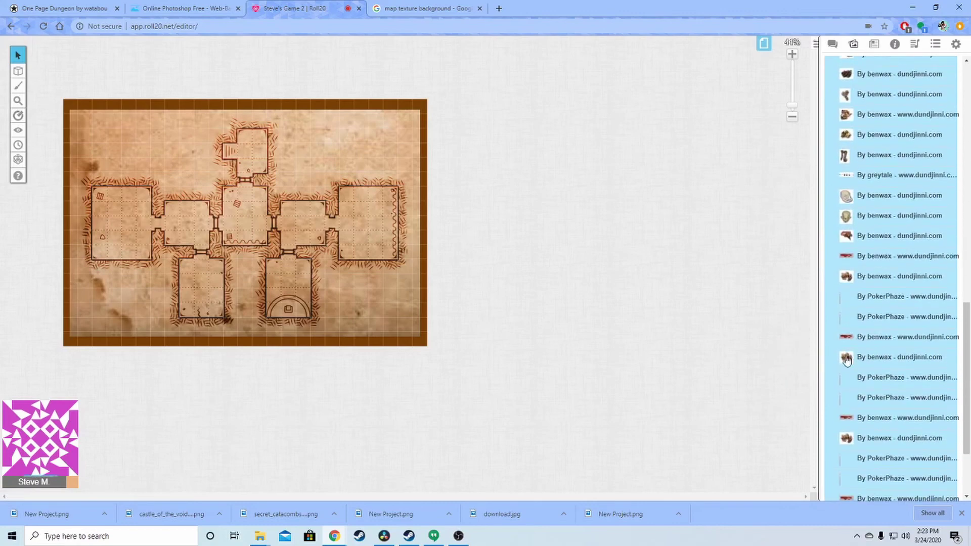
scroll(848, 359, "up", 12)
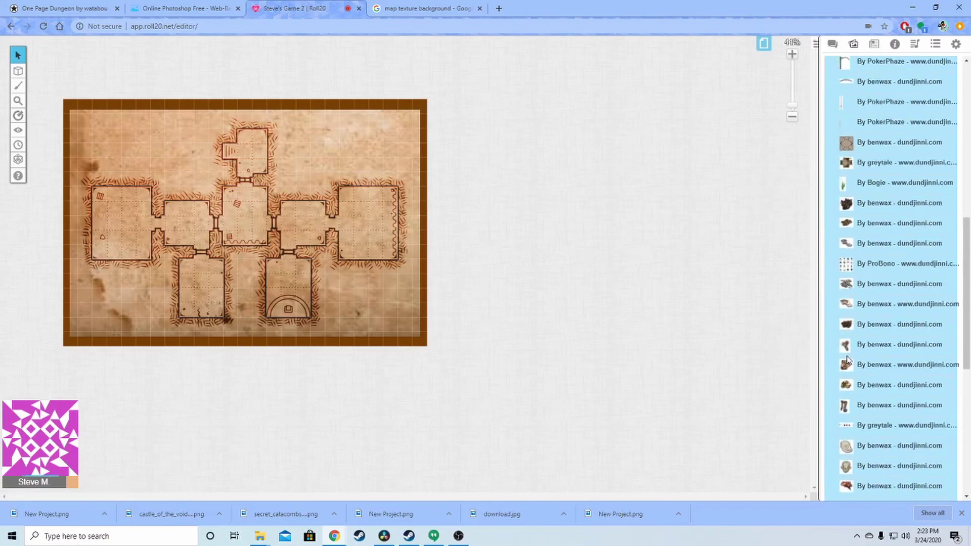
scroll(848, 357, "up", 5)
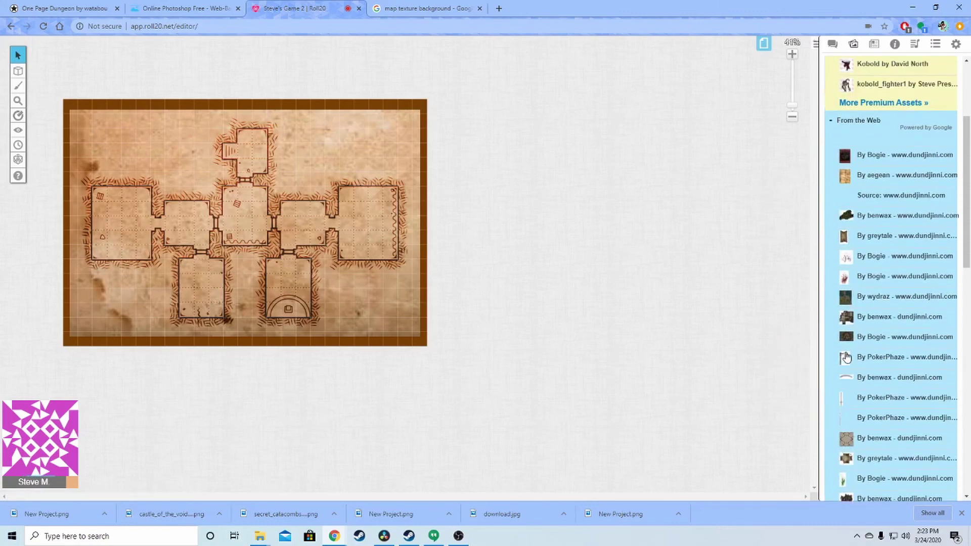
Search the token art for bugbear
key("ctrl+a")
type("b")
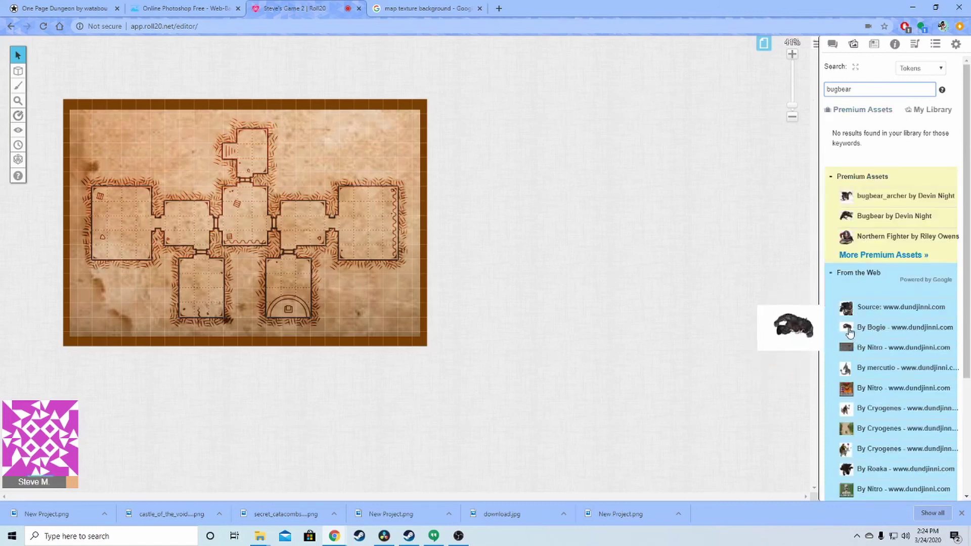
Try the second bugbear web result as a token in the central room, aligning it with the dotted grid, and delete it
left_click_drag(849, 332, 248, 208)
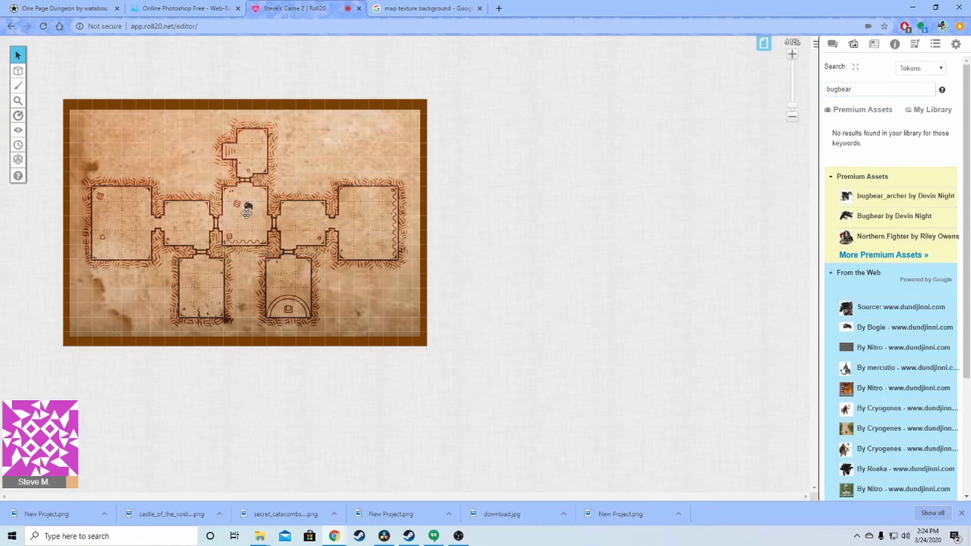
scroll(233, 209, "up", 2)
scroll(233, 209, "up", 5)
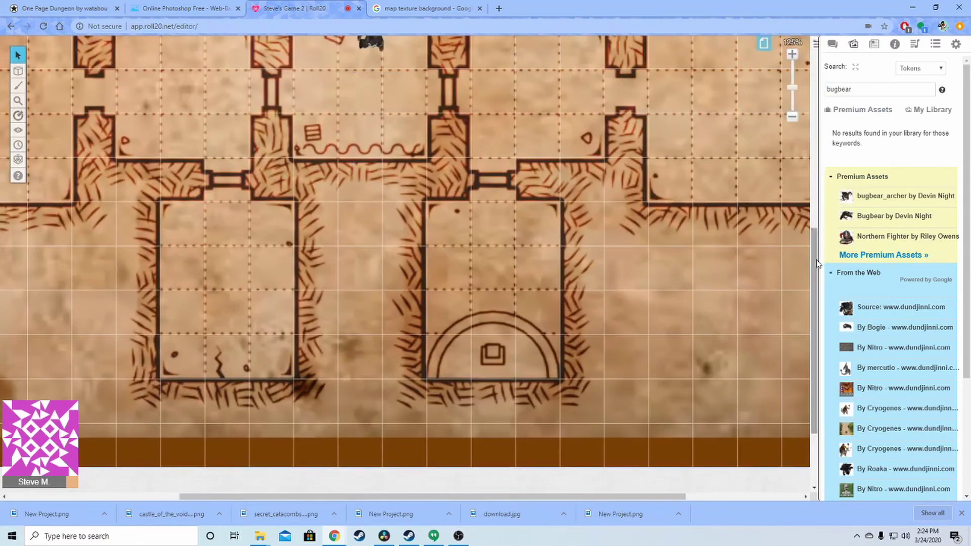
left_click_drag(815, 263, 809, 178)
left_click(367, 218)
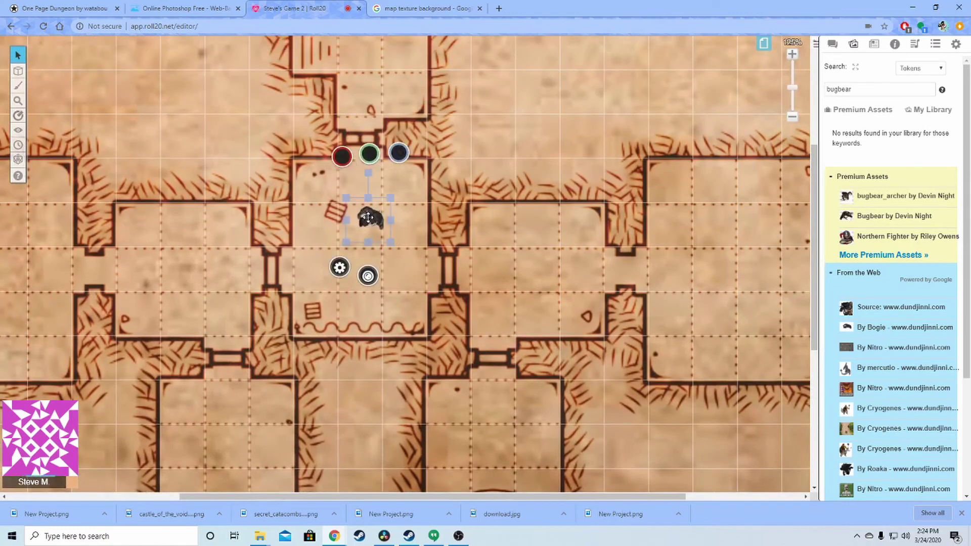
left_click_drag(368, 217, 359, 221)
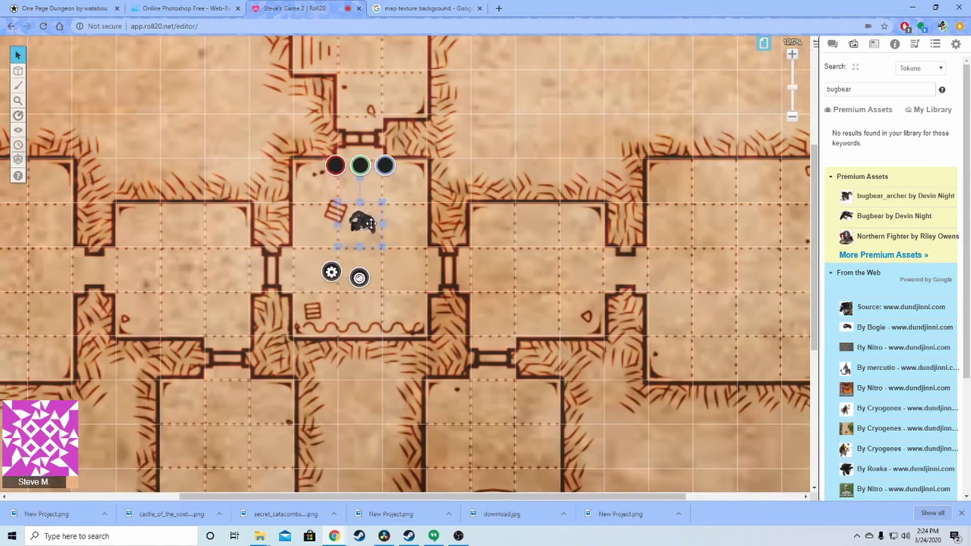
left_click_drag(382, 246, 329, 258)
key("Delete")
Place the first bugbear web result as a one-cell token in the central room, beside the tilted crate
mouse_move(848, 311)
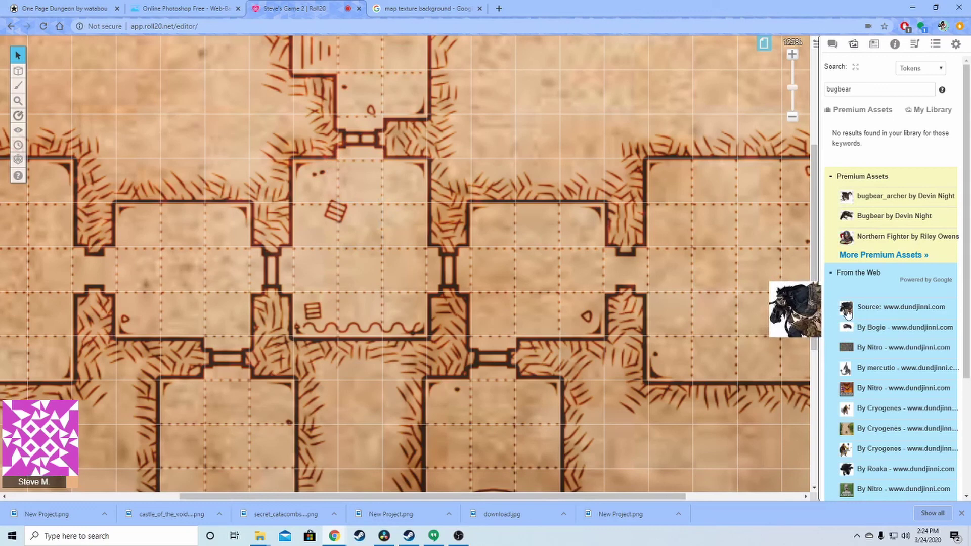
mouse_move(848, 475)
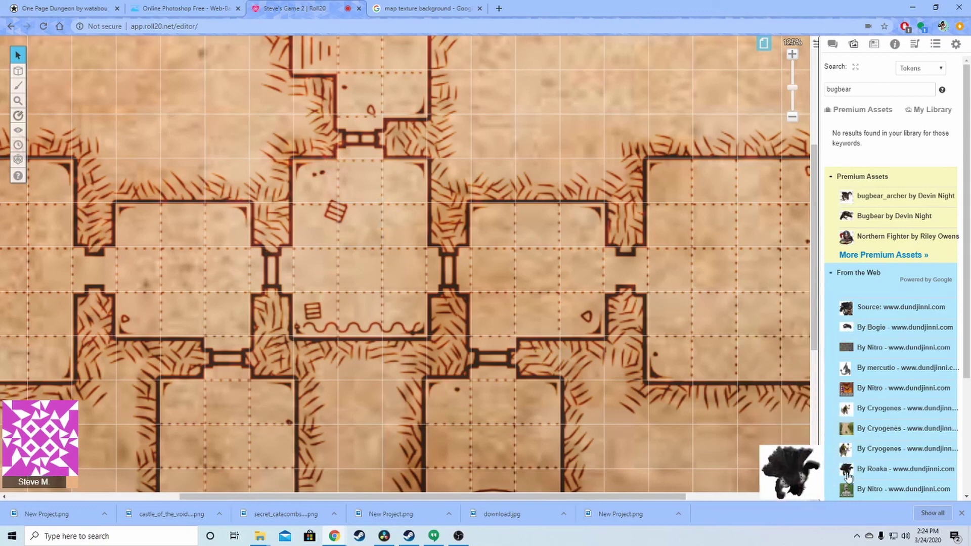
left_click_drag(848, 475, 361, 223)
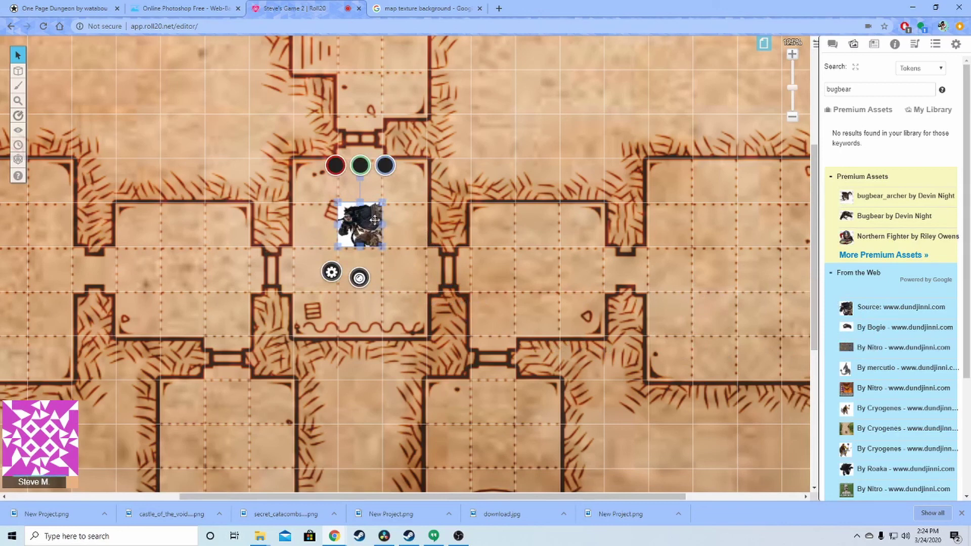
mouse_move(18, 75)
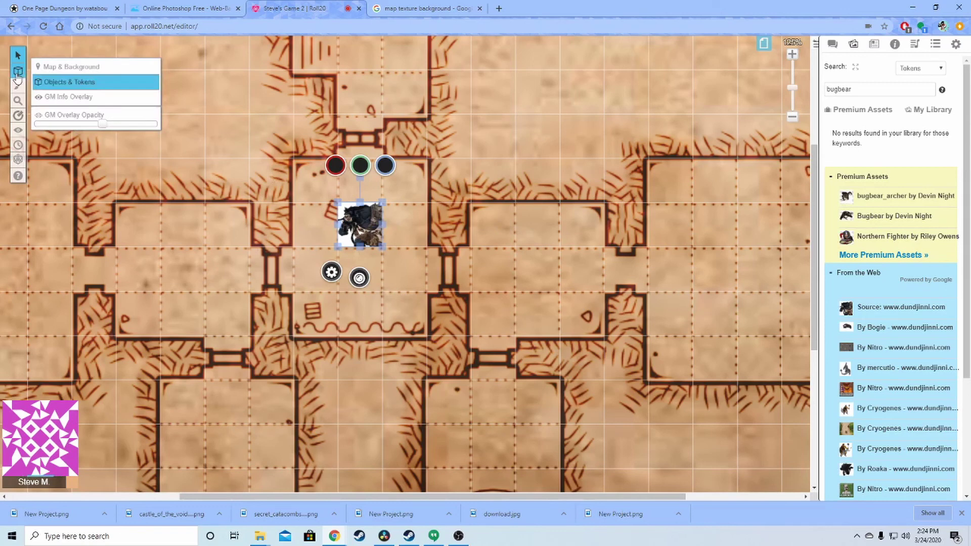
Search the token art for bar and place the second web result, the L-shaped bar, in the large room east of the bugbear
left_click_drag(854, 96, 825, 92)
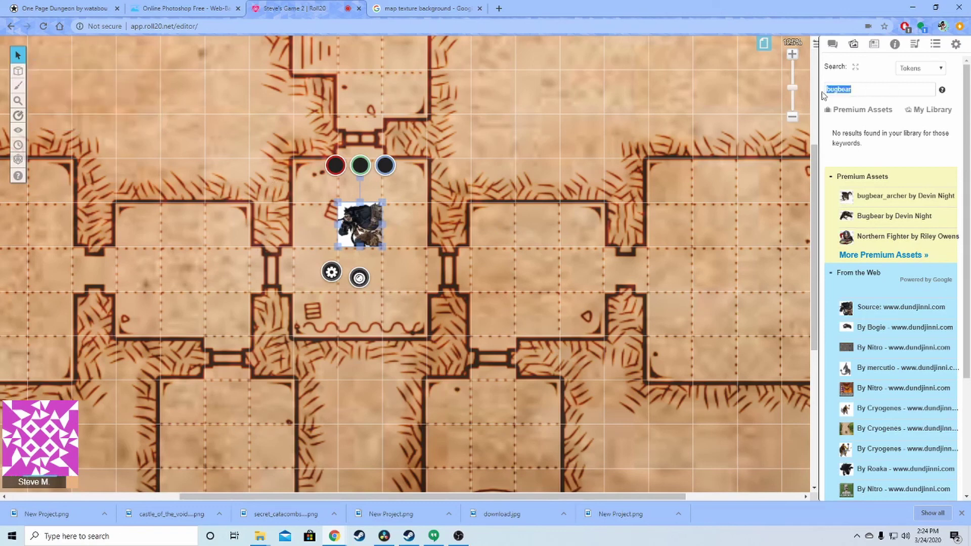
type("bar")
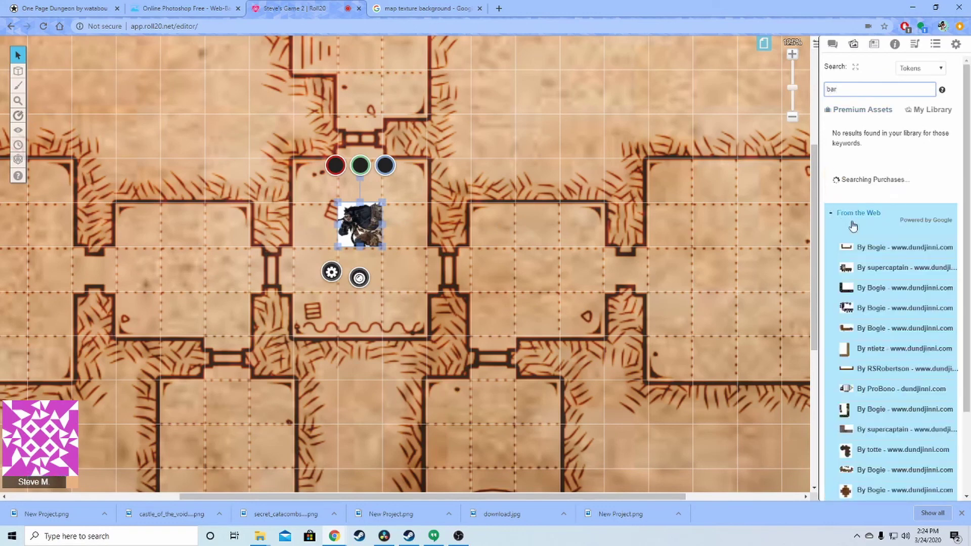
left_click_drag(858, 325, 728, 254)
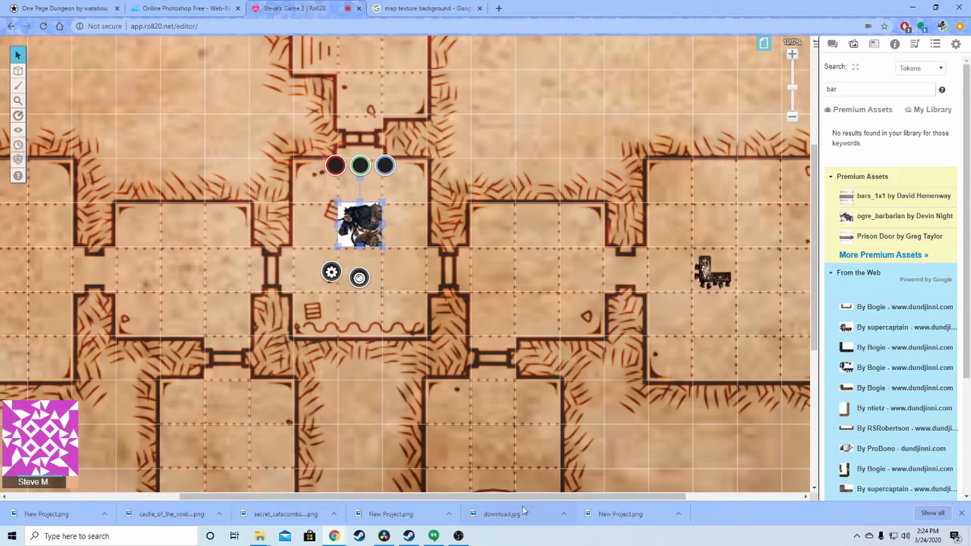
left_click_drag(518, 497, 586, 493)
left_click(604, 273)
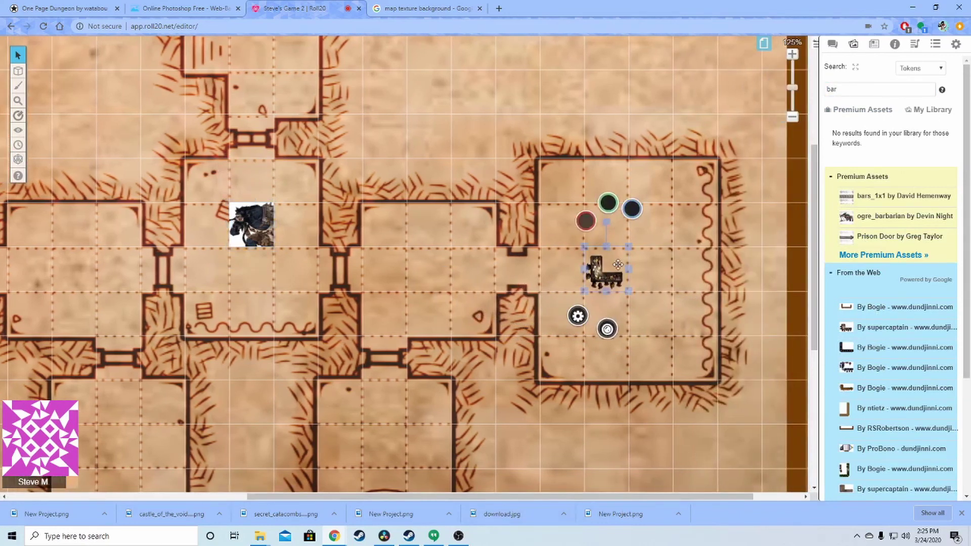
Enlarge the L-shaped bar to about three by three cells, move it to the room's north side and stretch it slightly taller
left_click_drag(629, 291, 726, 371)
key("ctrl+c")
key("ctrl+v")
left_click_drag(629, 334, 620, 222)
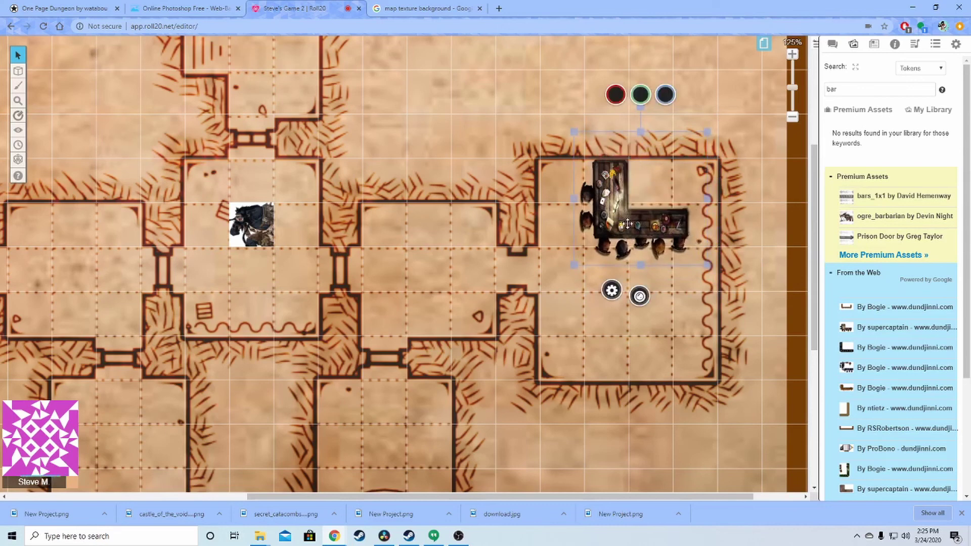
mouse_move(643, 269)
left_mouse_down()
mouse_move(640, 260)
mouse_move(640, 275)
left_mouse_up()
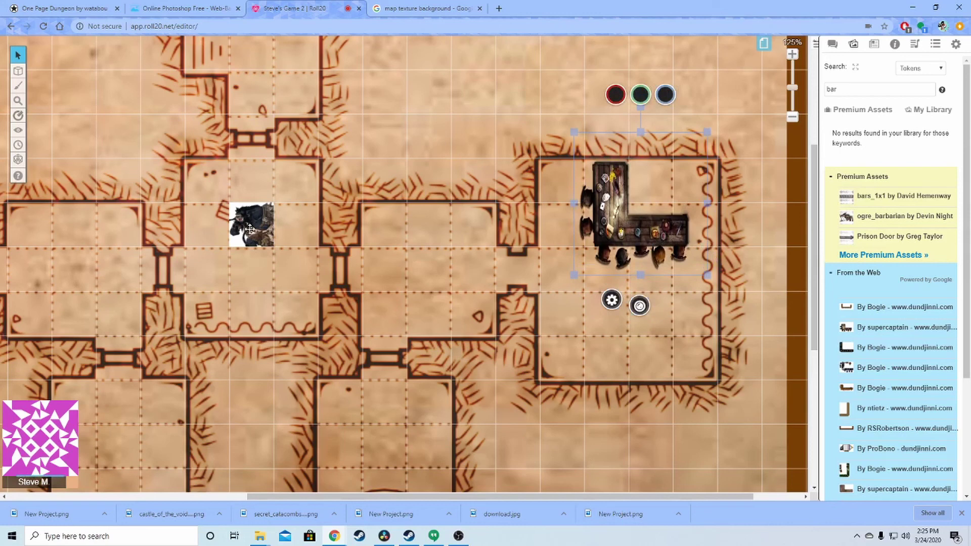
Set the bugbear token's green bar value to 30
left_click(250, 229)
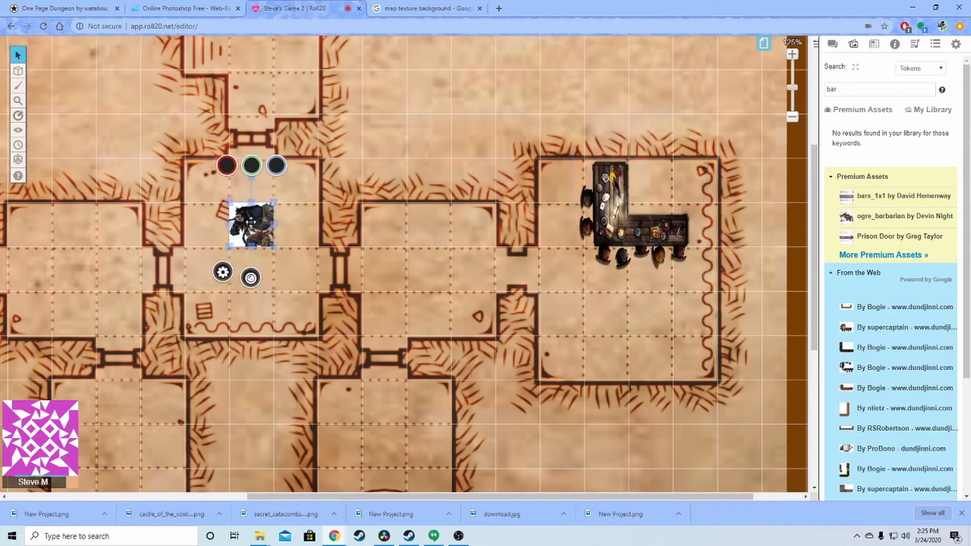
left_click(251, 166)
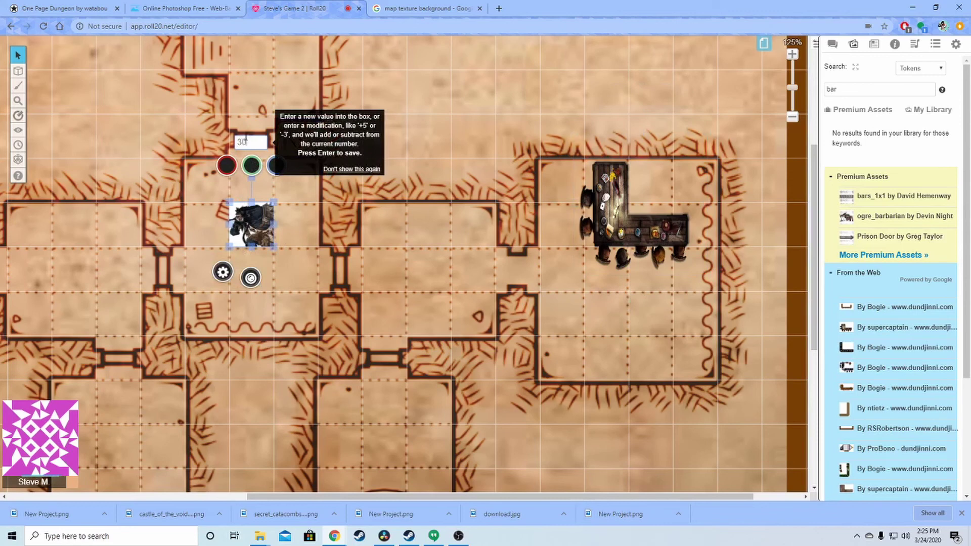
key("Return")
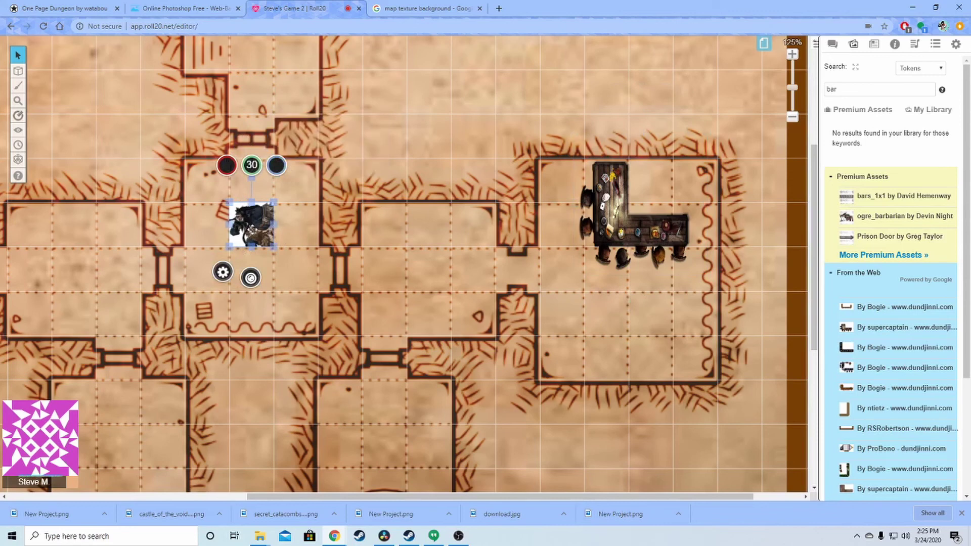
Open the turn order tracker and its settings to view the sorting options
mouse_move(20, 117)
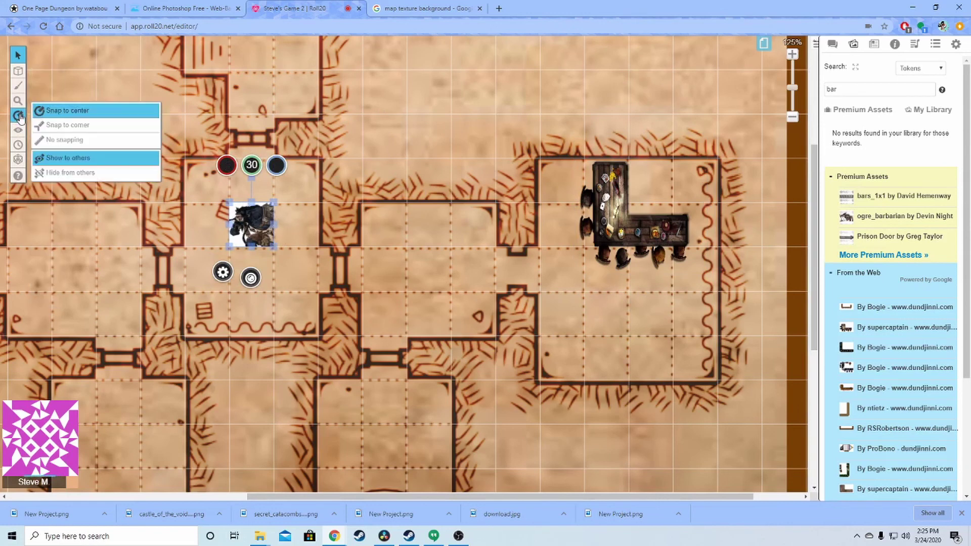
left_click(19, 147)
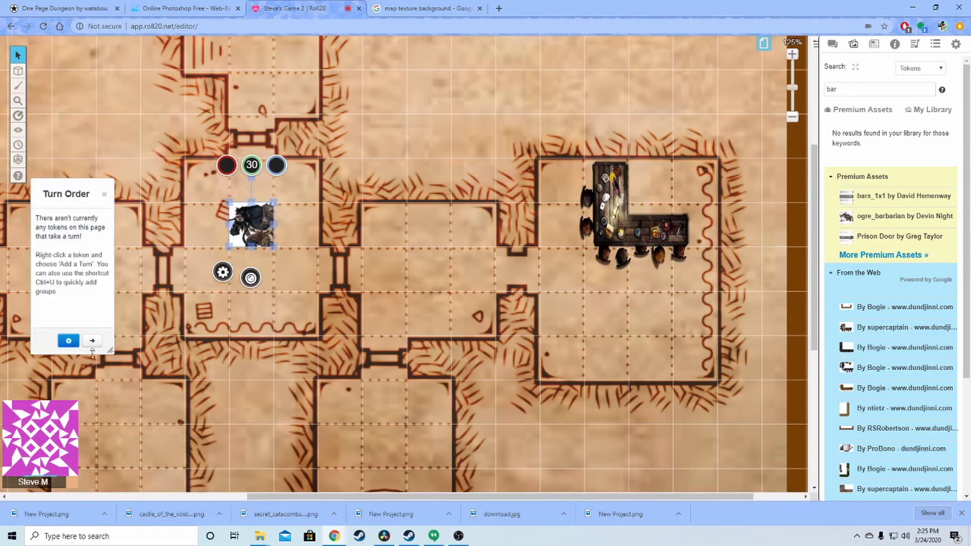
left_click(69, 342)
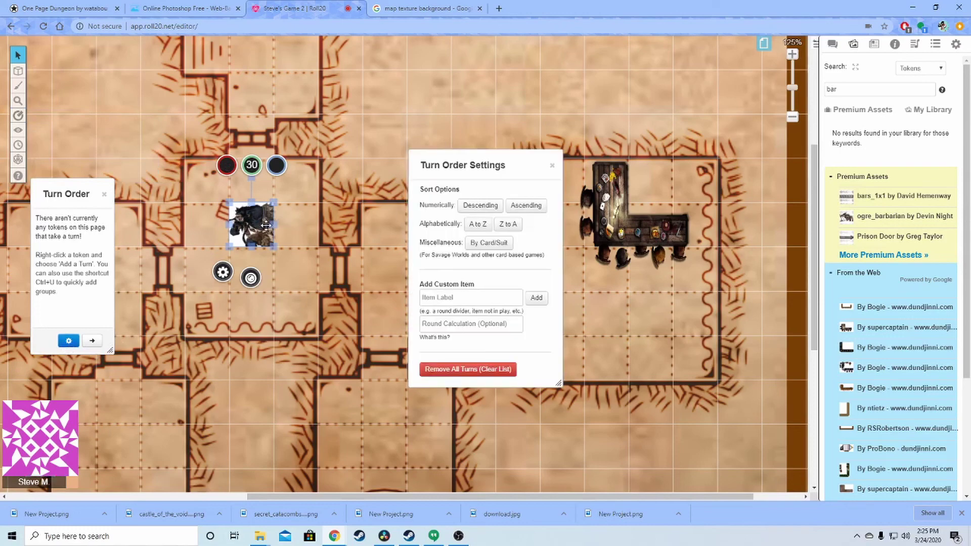
Name the token bugbear in its settings, review the character and player permission options, and save the changes
left_click(223, 274)
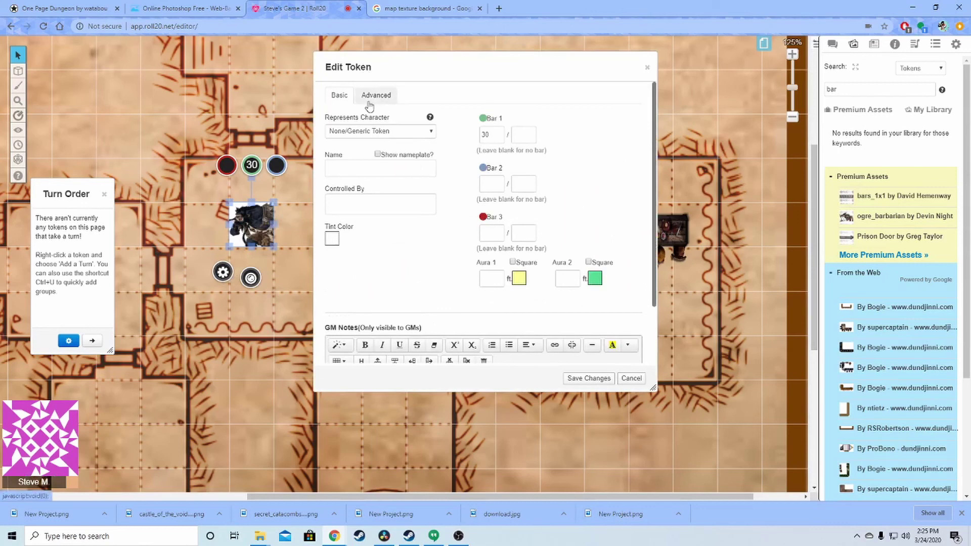
left_click(398, 133)
left_click(398, 136)
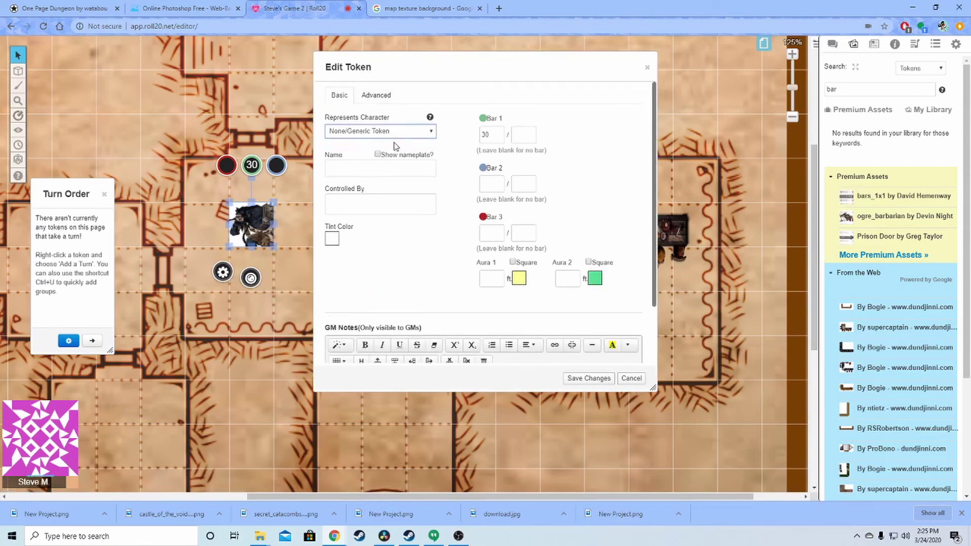
left_click(353, 168)
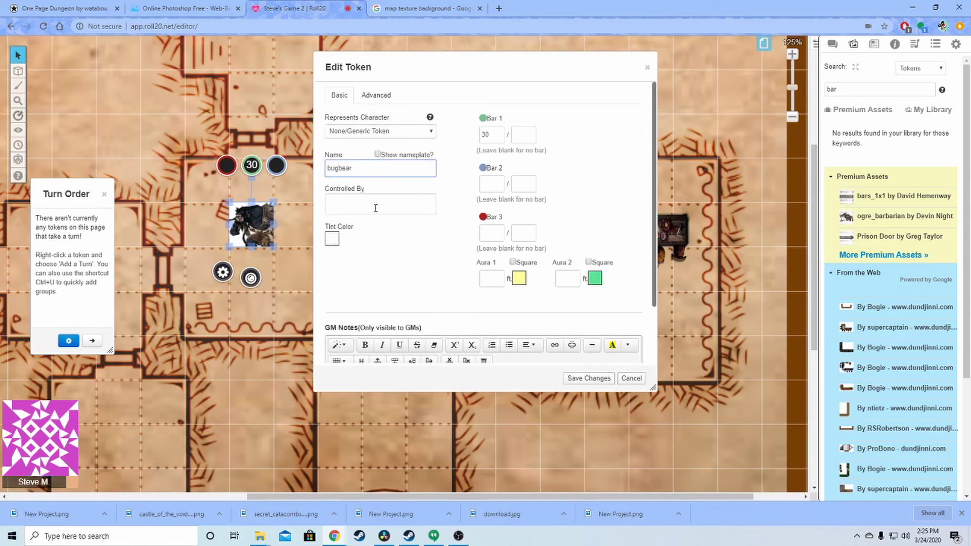
left_click(383, 132)
left_click(383, 141)
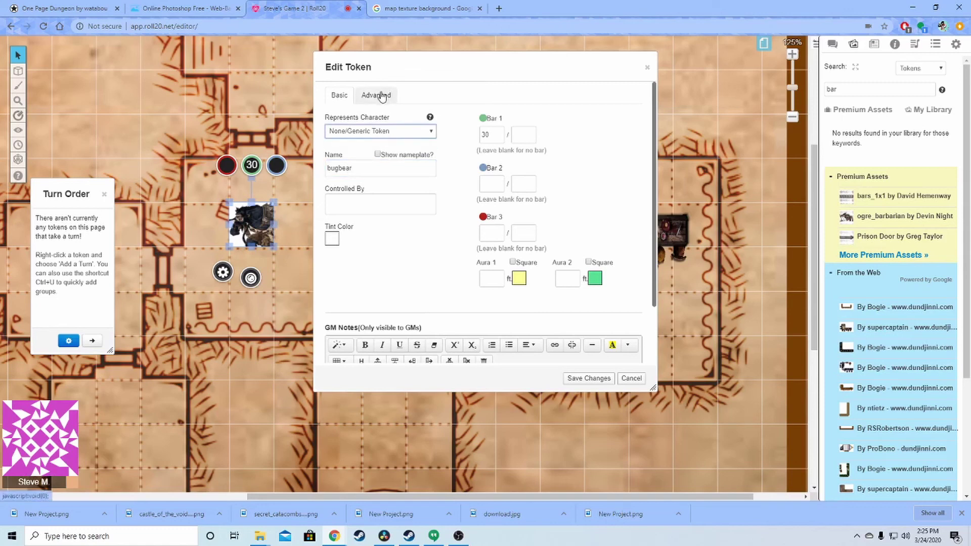
left_click(382, 97)
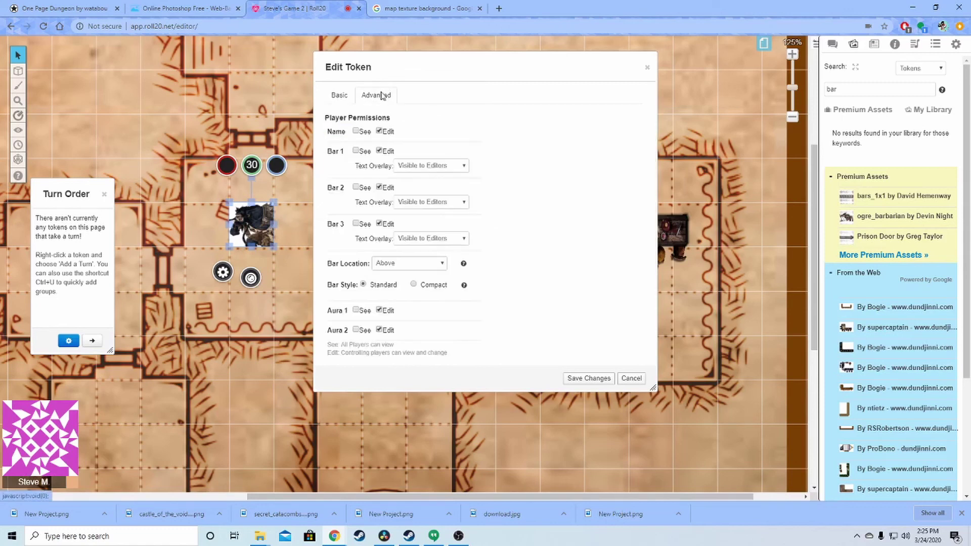
left_click(334, 96)
left_click(595, 379)
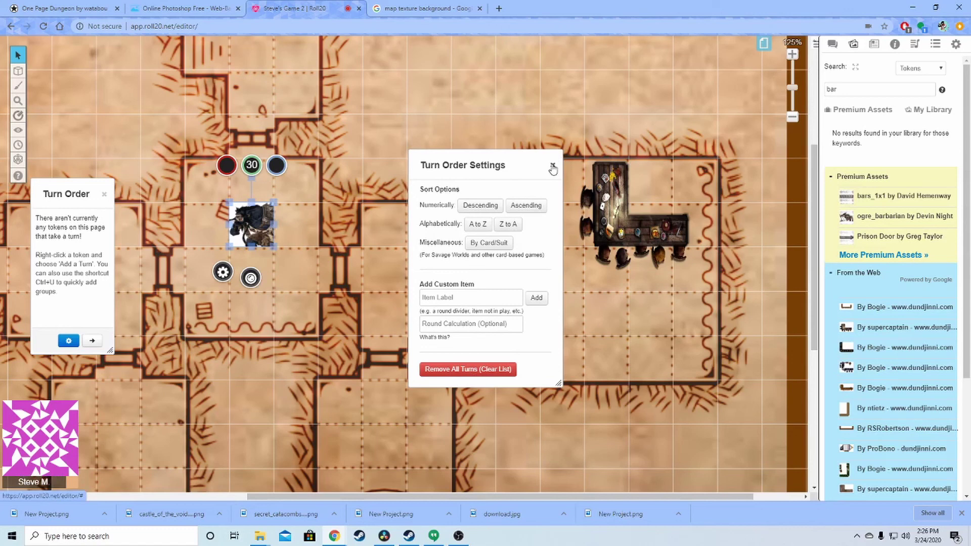
Add a turn for the bugbear token to the turn order and close the turn list
right_click(255, 232)
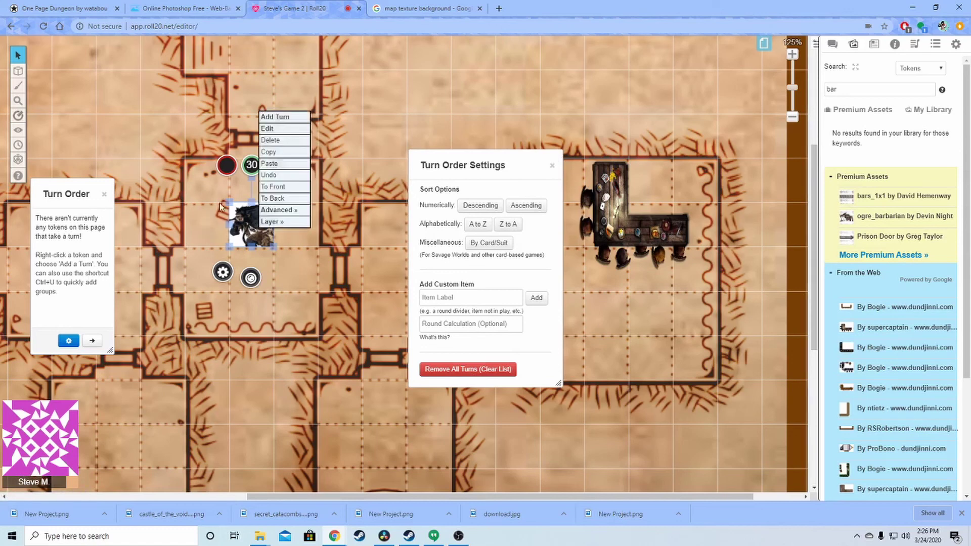
left_click(282, 117)
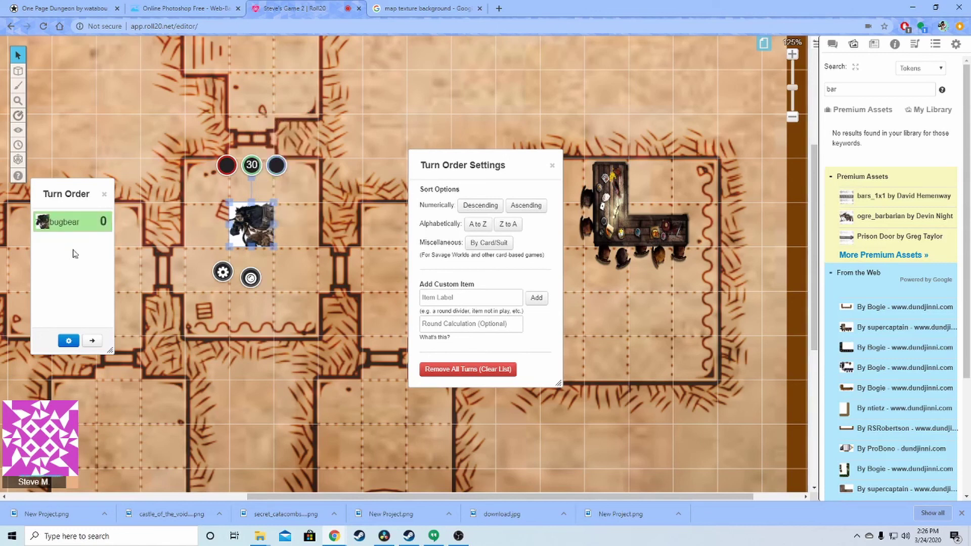
mouse_move(18, 159)
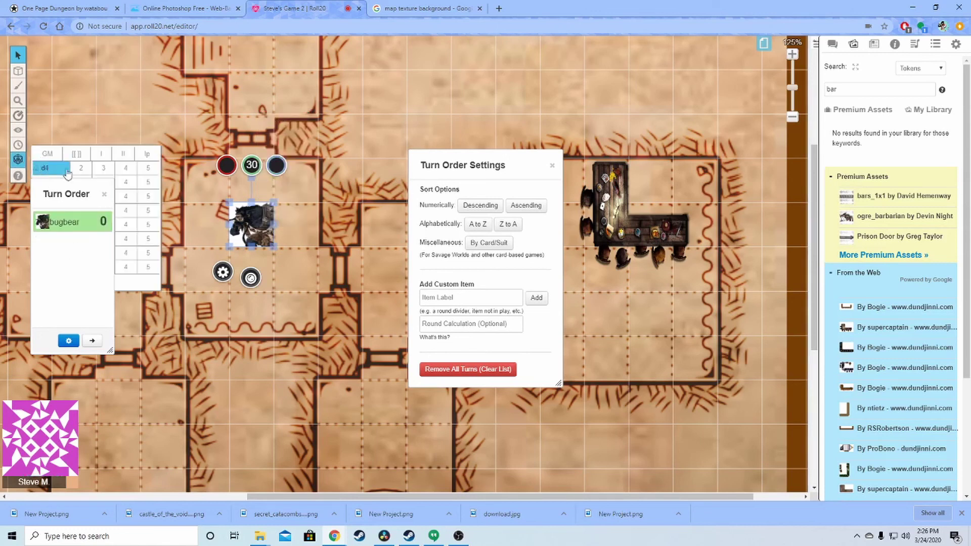
left_click(103, 194)
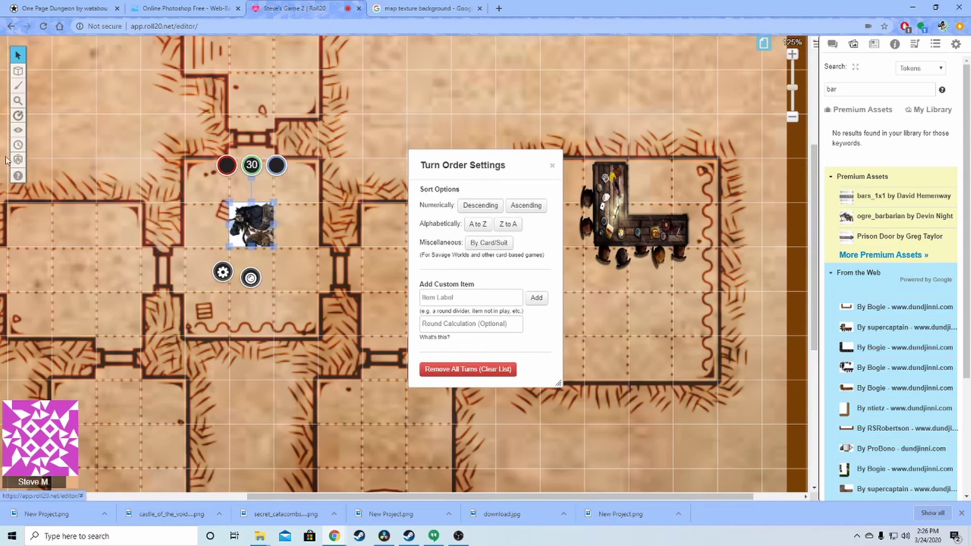
Roll a d20 with the dice tool and view the roll in the chat log
mouse_move(18, 159)
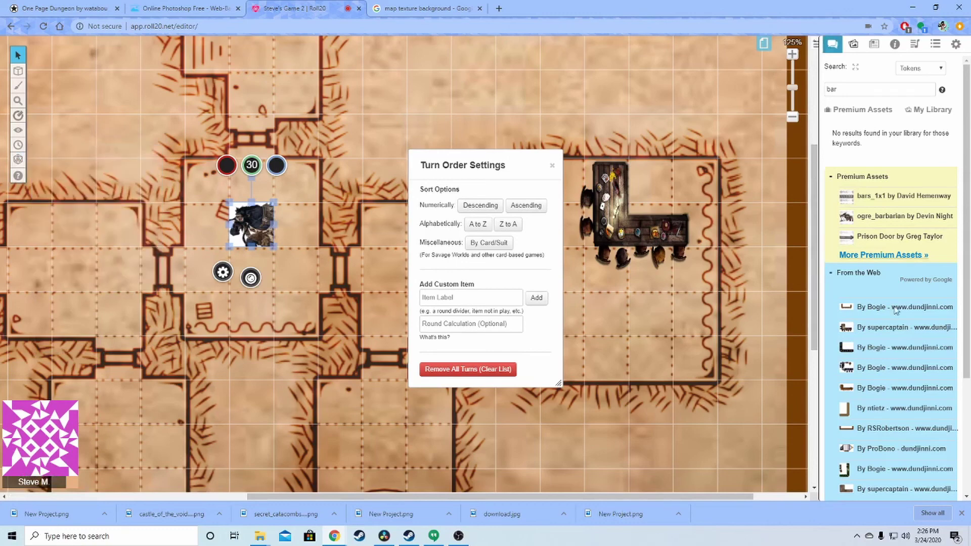
scroll(890, 283, "down", 3)
left_click(832, 46)
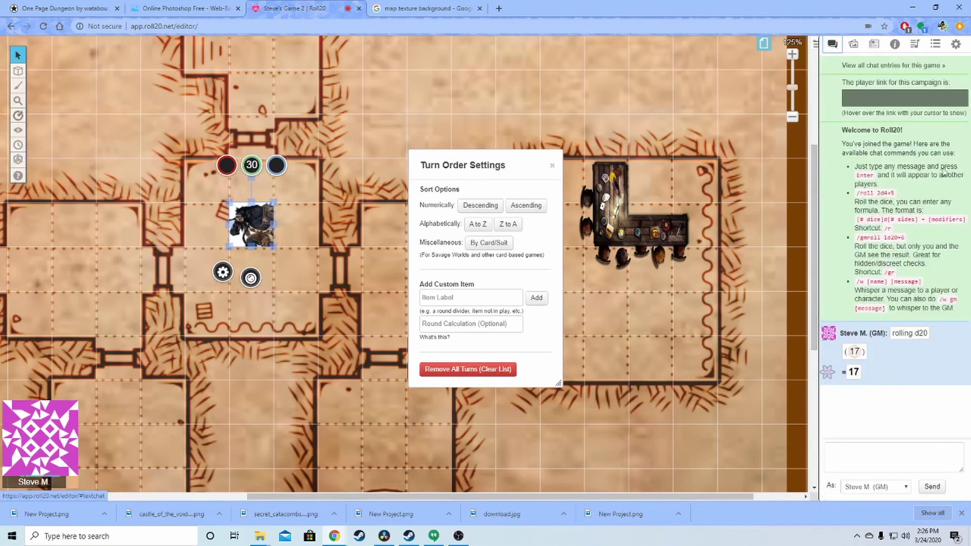
Enable 3D dice in the personal settings and roll a 3D d20 across the map
left_click(955, 44)
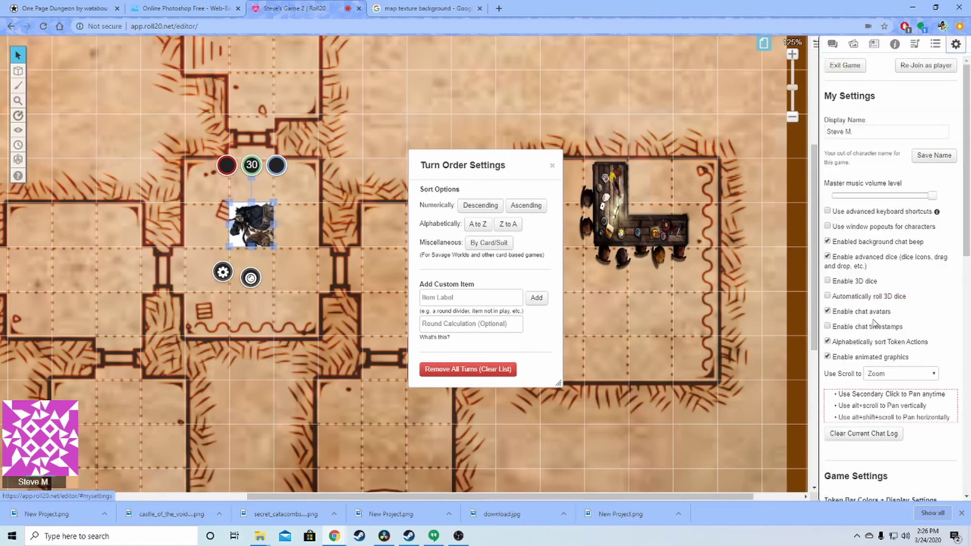
left_click(828, 282)
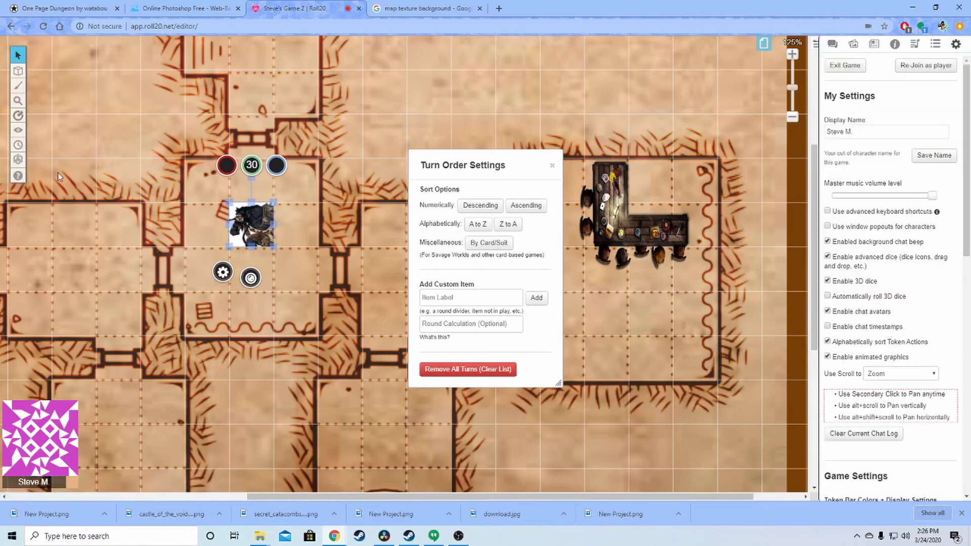
mouse_move(18, 160)
left_click(61, 239)
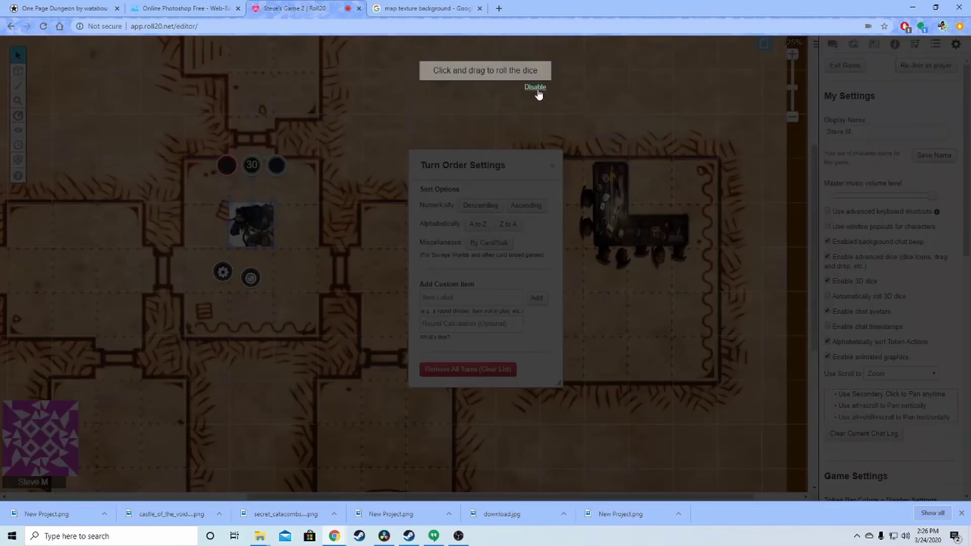
left_click(588, 154)
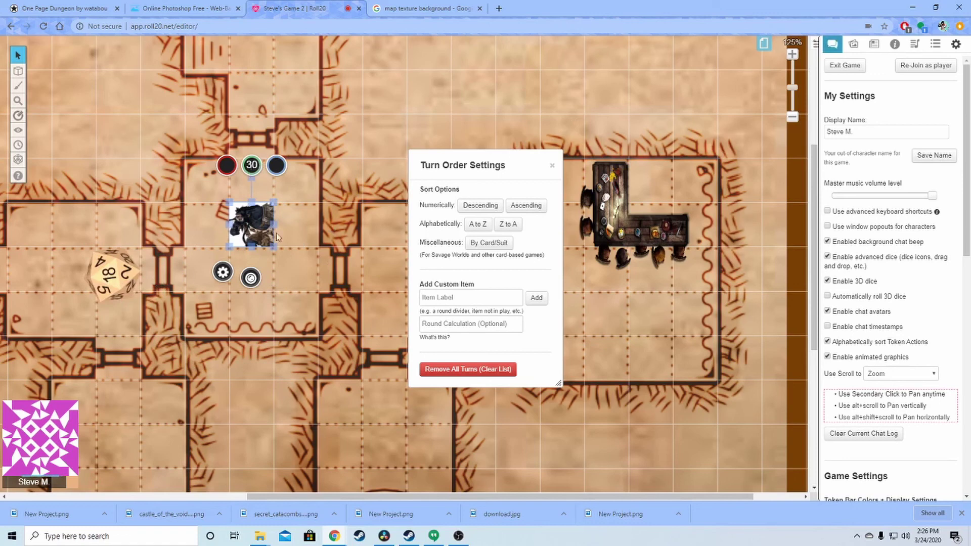
Set the bugbear's turn order value to 23, and close the turn list and its settings
left_click(18, 146)
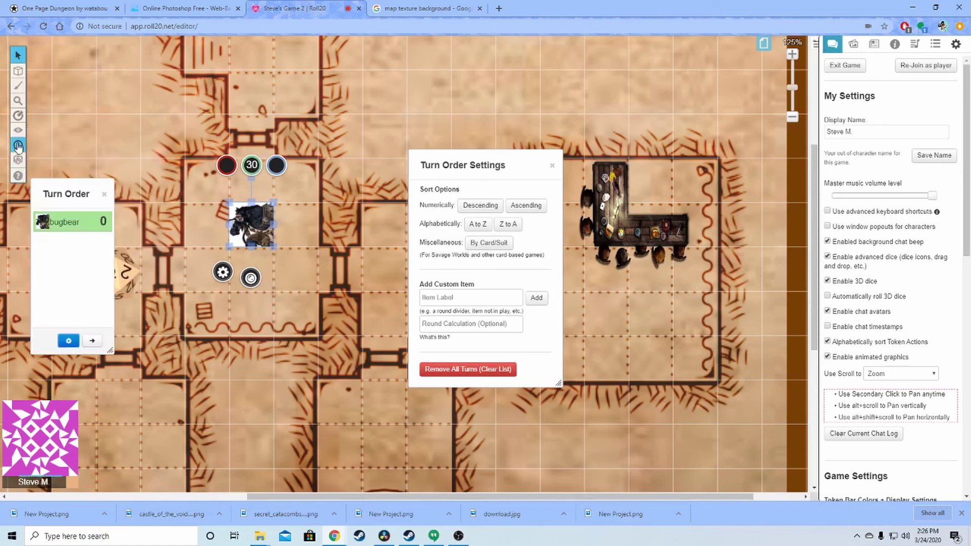
left_click(101, 223)
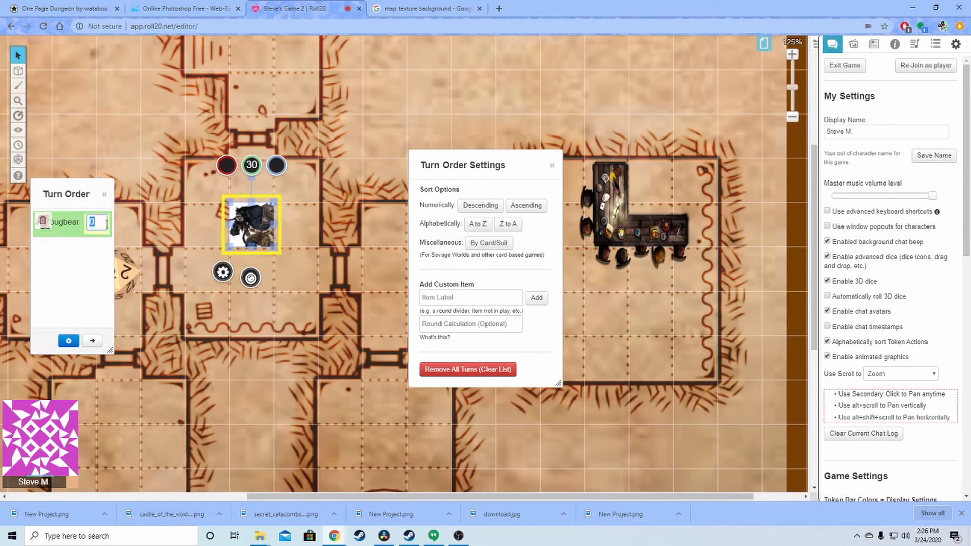
type("23")
key("Return")
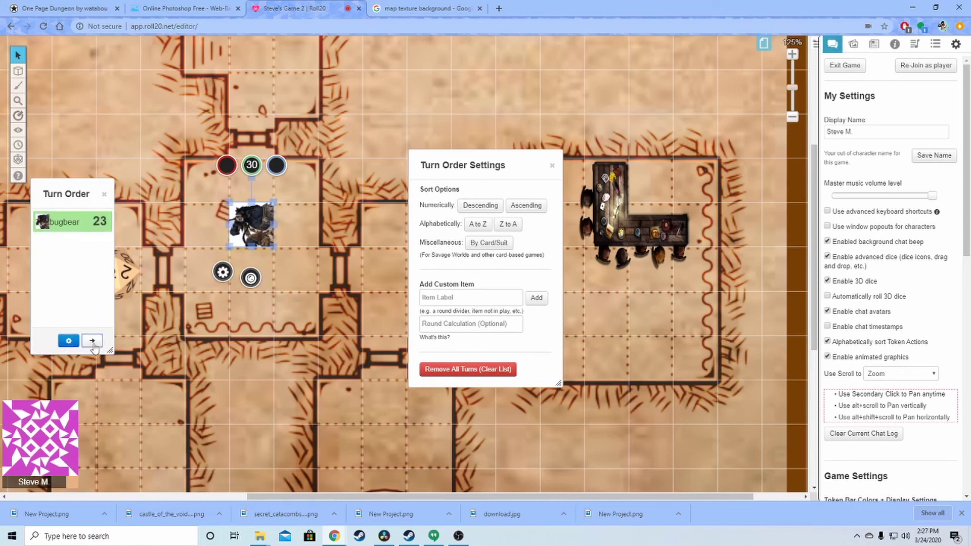
left_click(105, 196)
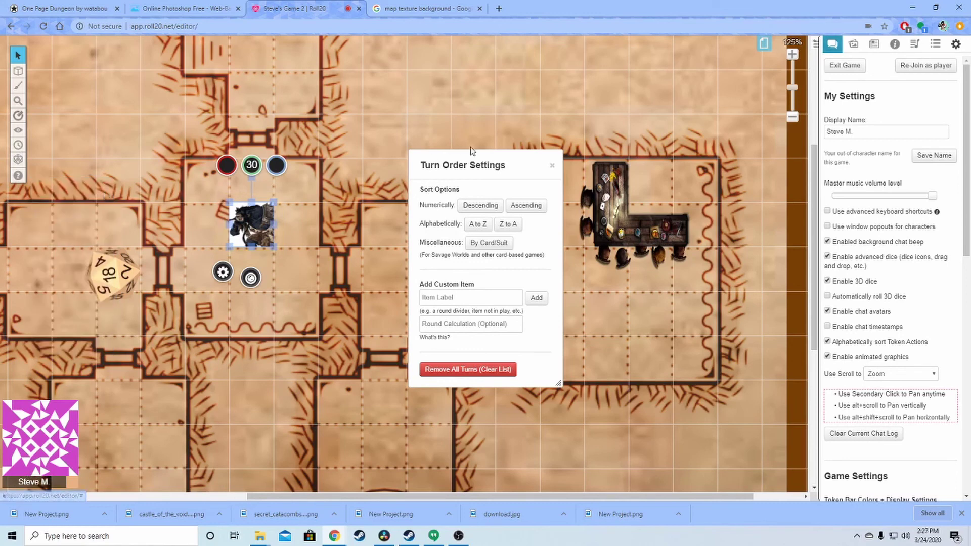
left_click(552, 165)
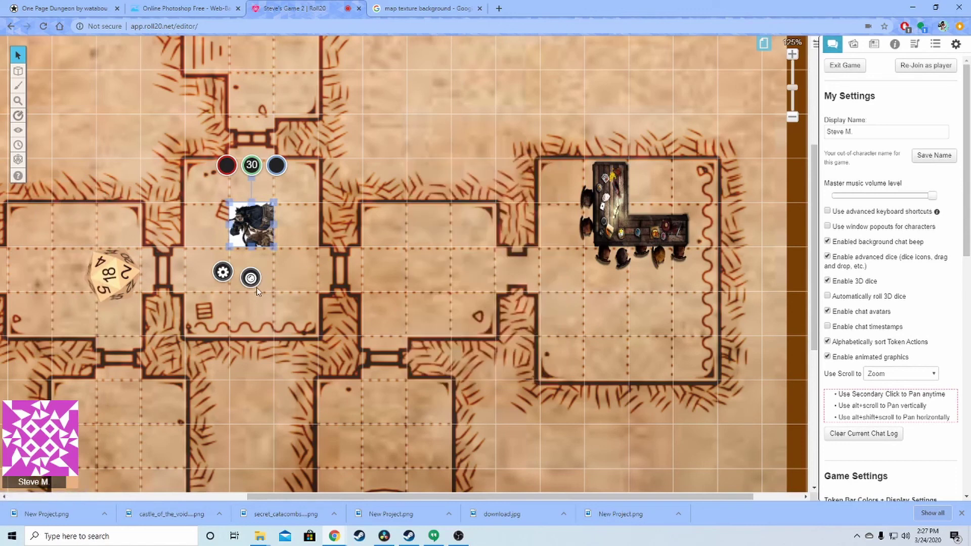
With the turn order open, search the token art for "ranger" and place the cloaked figure in the lower-right corner of the bugbear's room
left_click(18, 146)
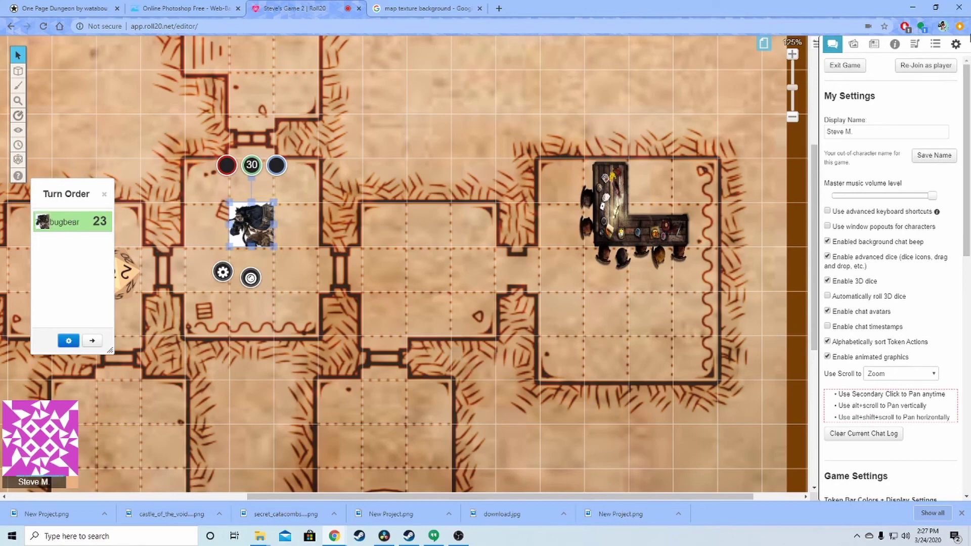
left_click(859, 49)
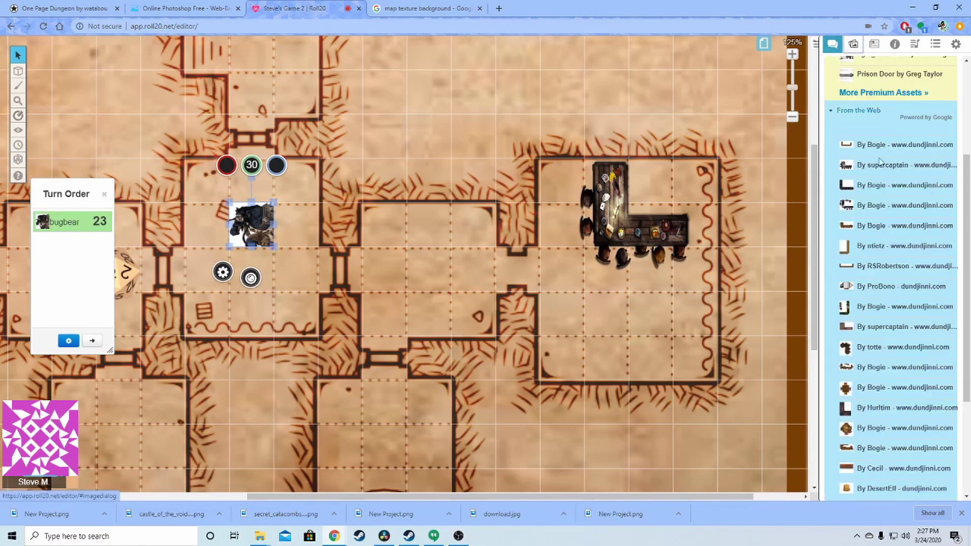
scroll(885, 89, "up", 4)
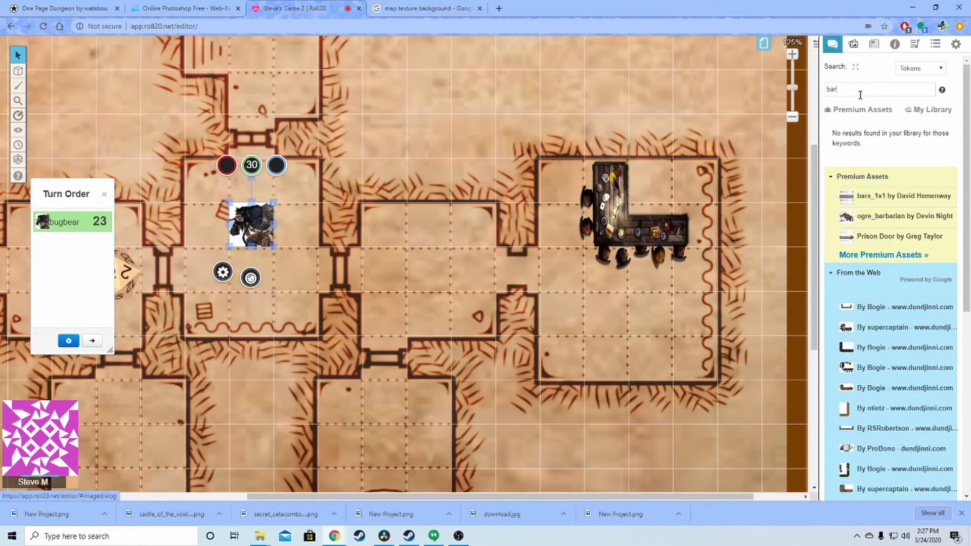
double_click(830, 89)
type("ranger")
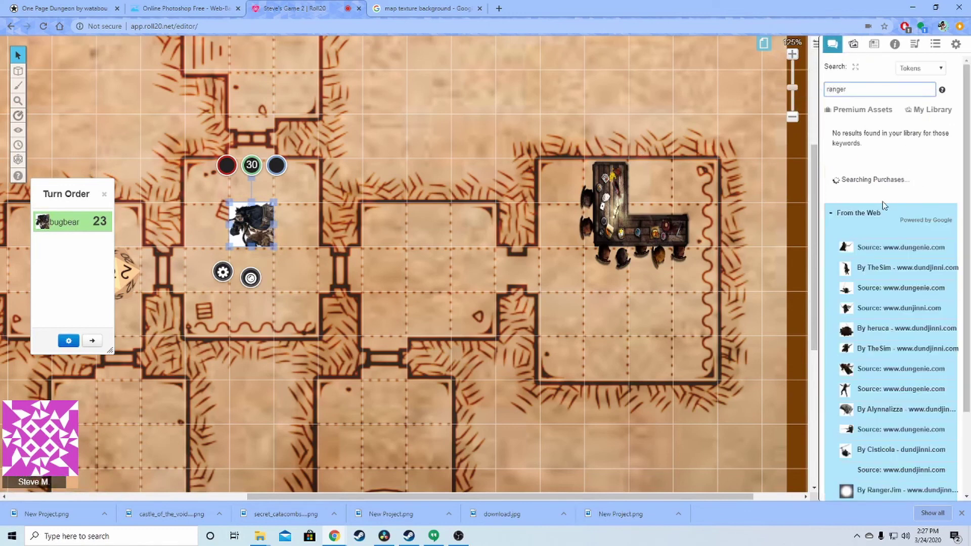
mouse_move(855, 316)
left_click_drag(855, 316, 282, 309)
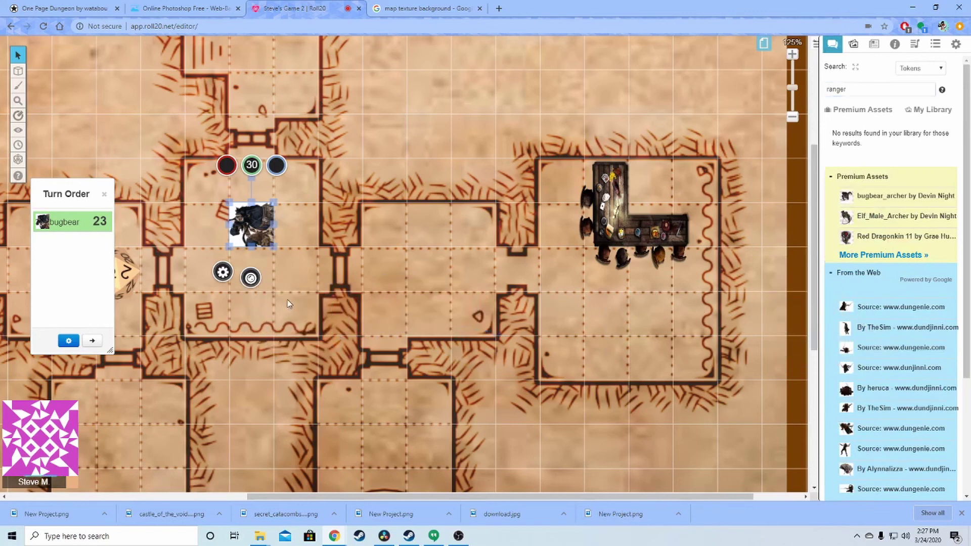
left_click(291, 319)
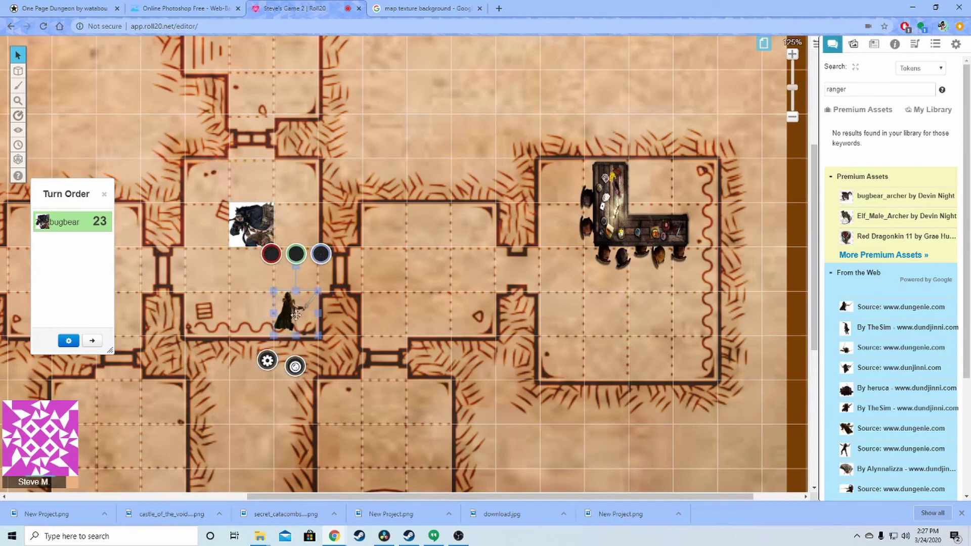
Add a turn for the ranger token and set its turn order value to 16
right_click(284, 311)
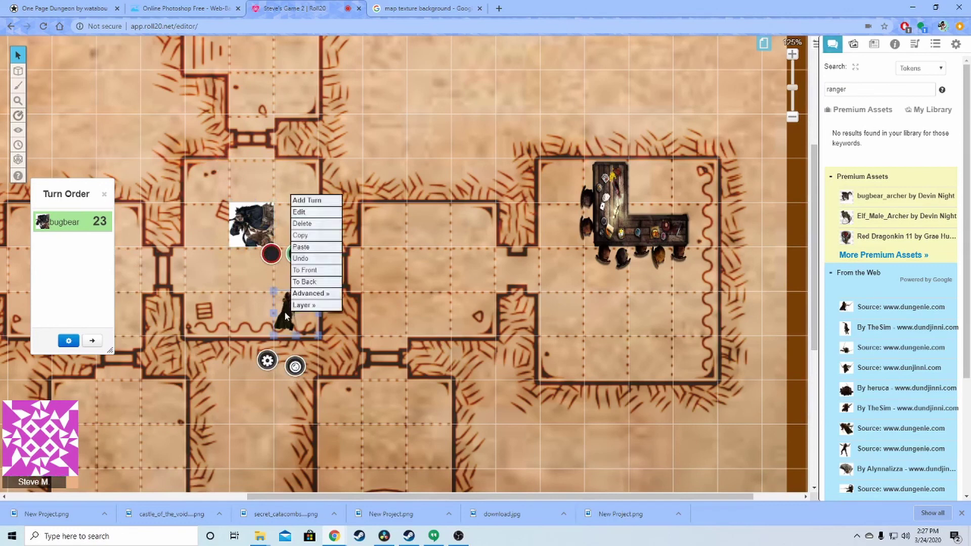
left_click(308, 200)
left_click(103, 243)
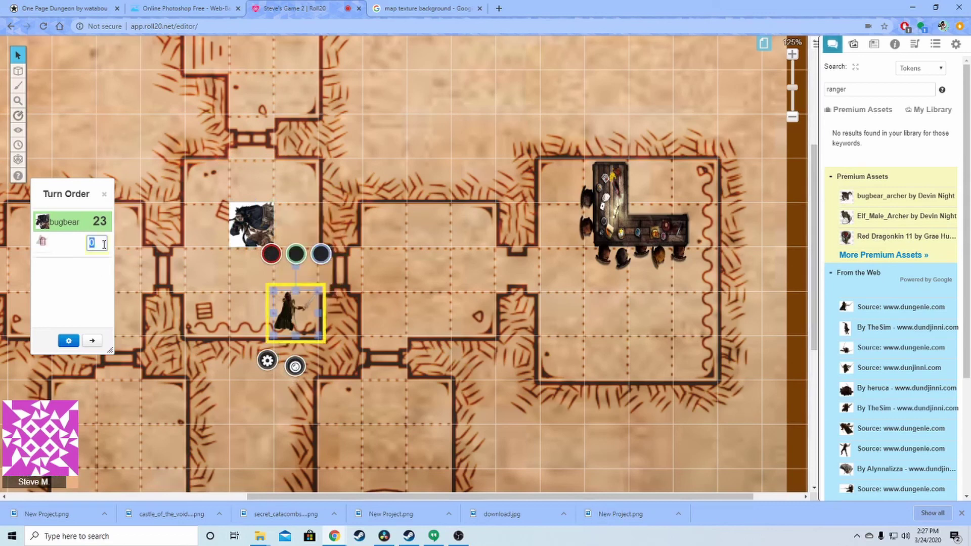
type("16")
key("Return")
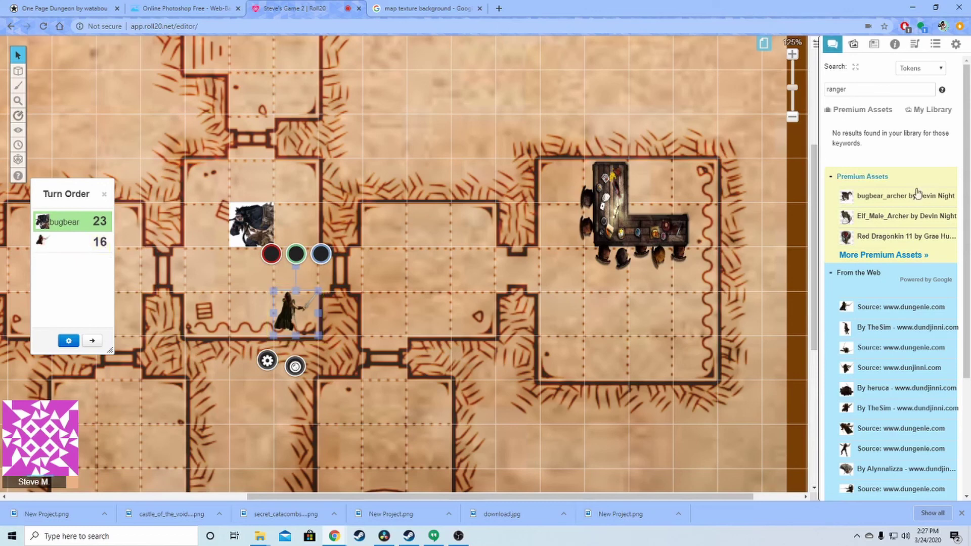
Search the token art for "wizard" and place SteelRat's staff-bearing figure in the lower-left corner of the bugbear's room
type("w")
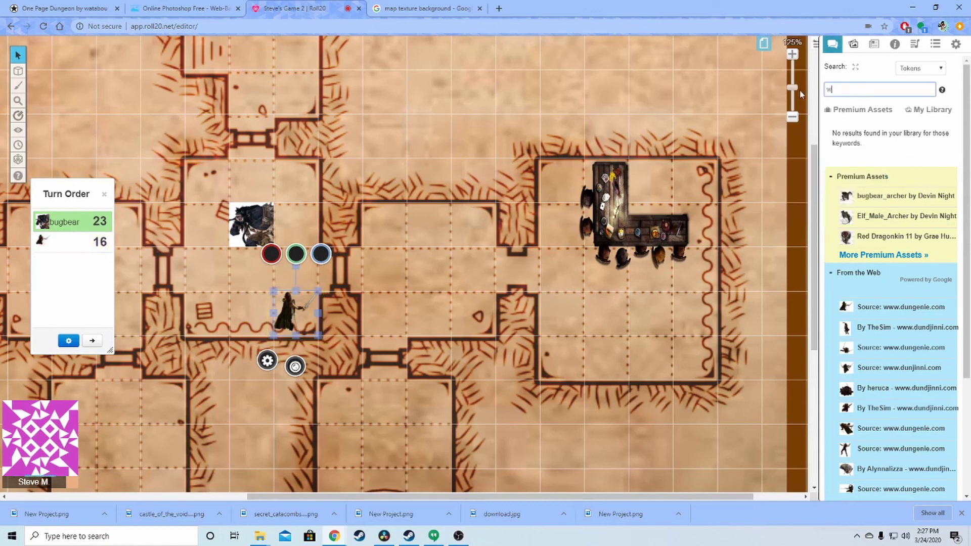
type("izard")
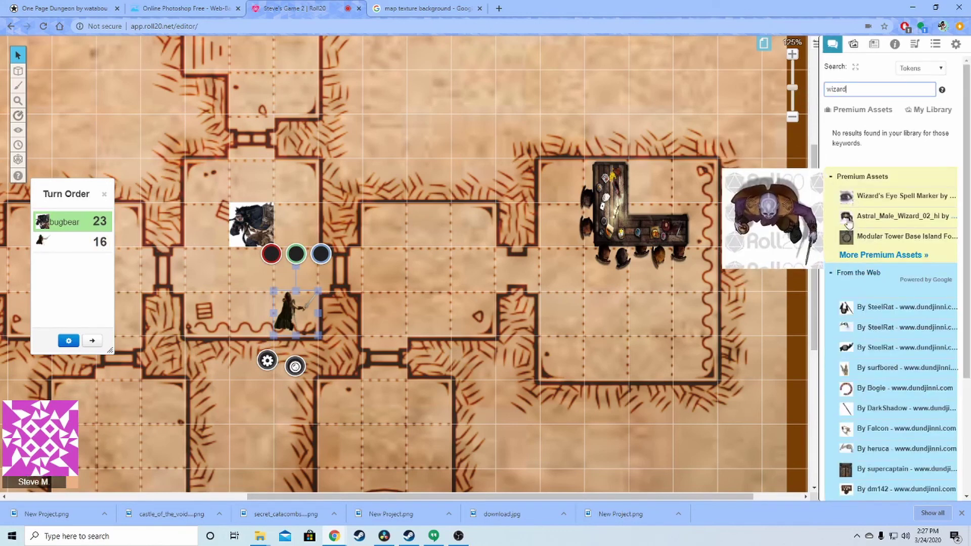
left_click_drag(900, 196, 357, 278)
mouse_move(845, 309)
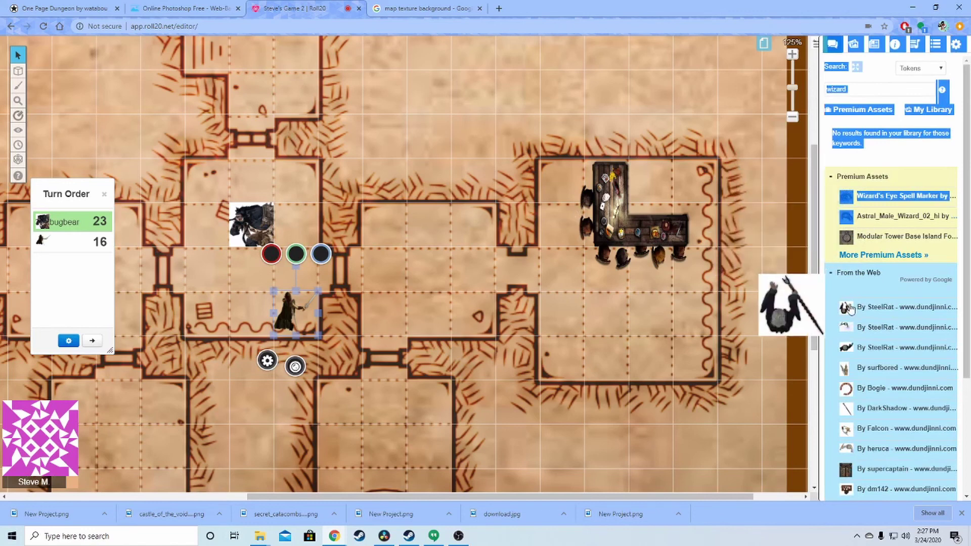
left_click_drag(846, 310, 200, 303)
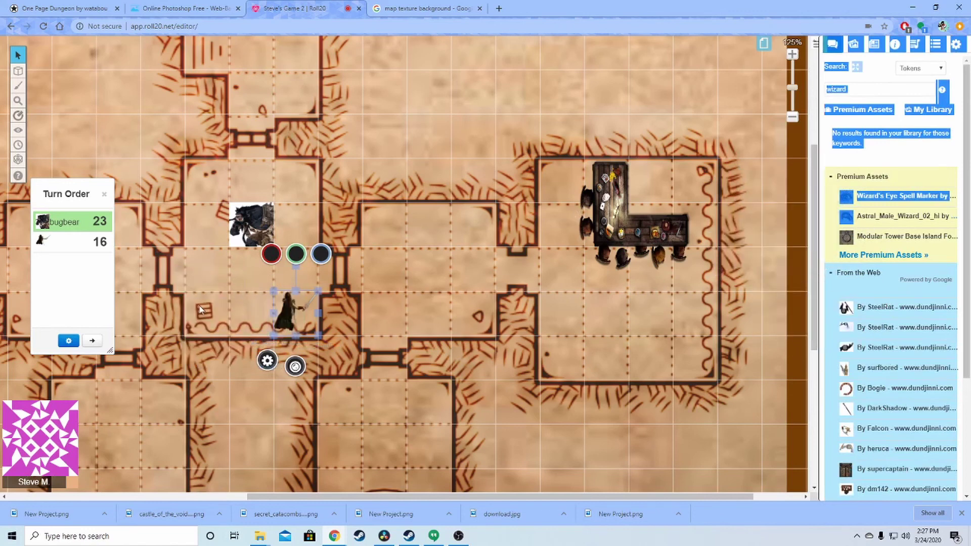
left_click(219, 328)
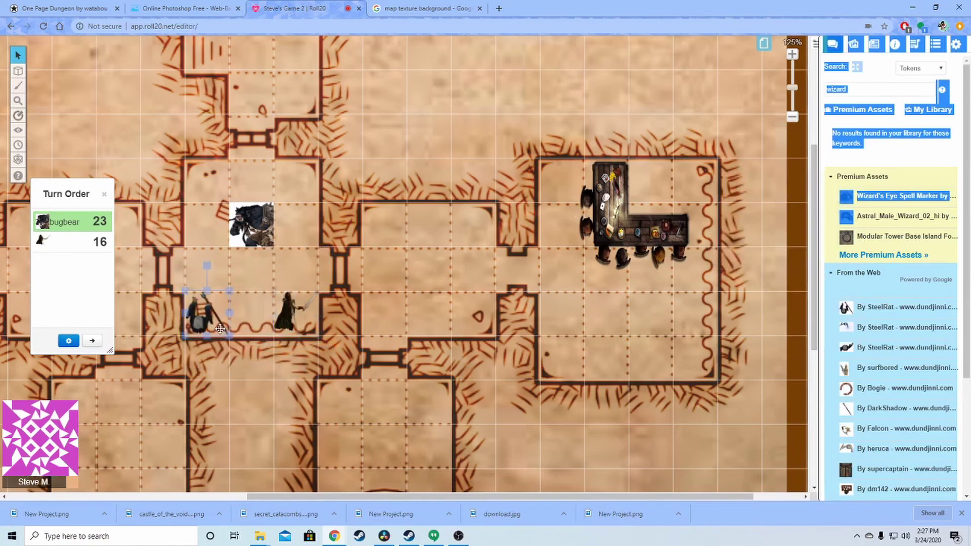
Add a turn for the wizard token with a turn order value of 4, and close the turn list
right_click(219, 329)
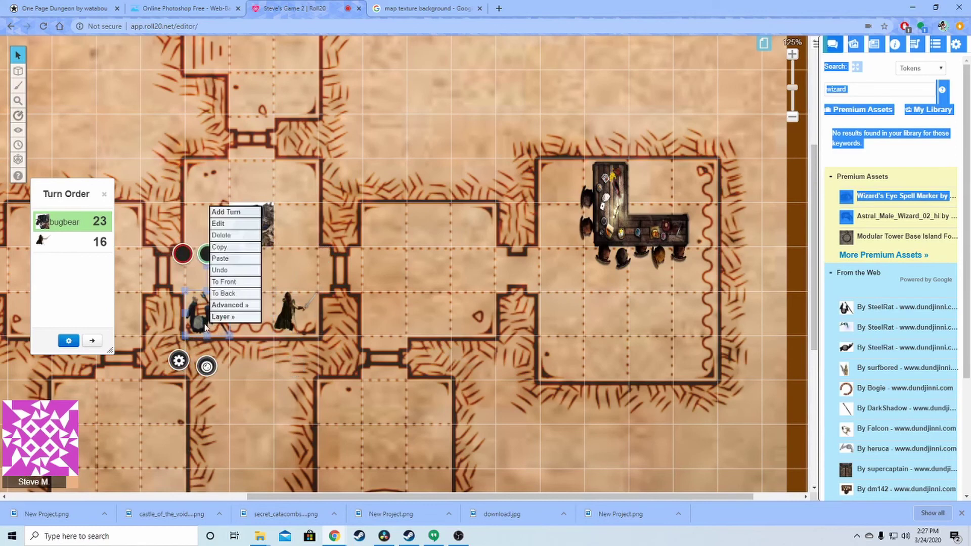
left_click(234, 209)
left_click(103, 263)
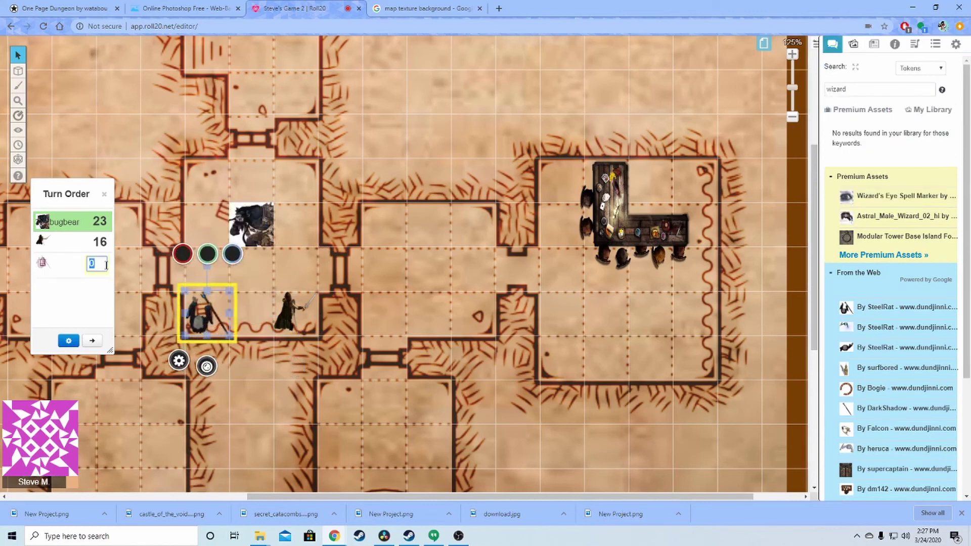
type("4")
key("Return")
left_click(144, 224)
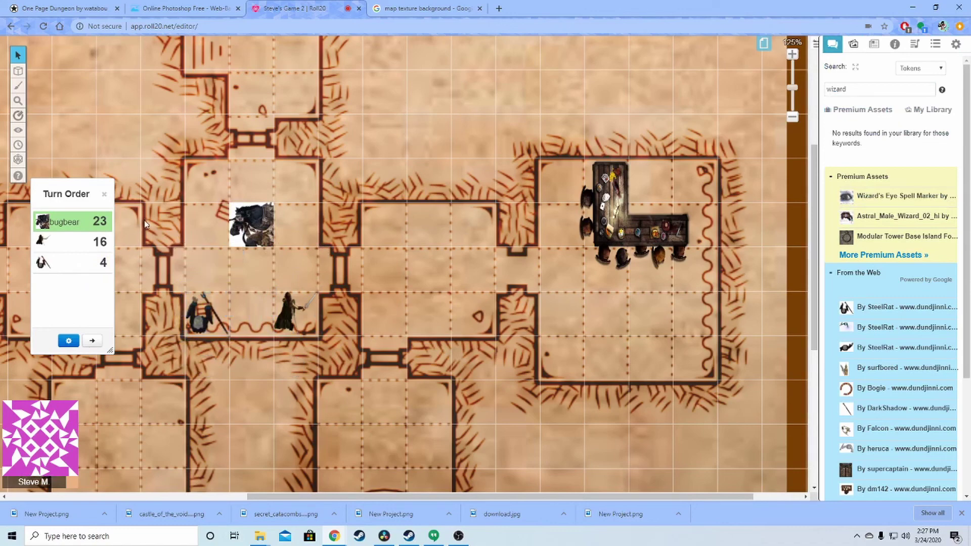
left_click(105, 196)
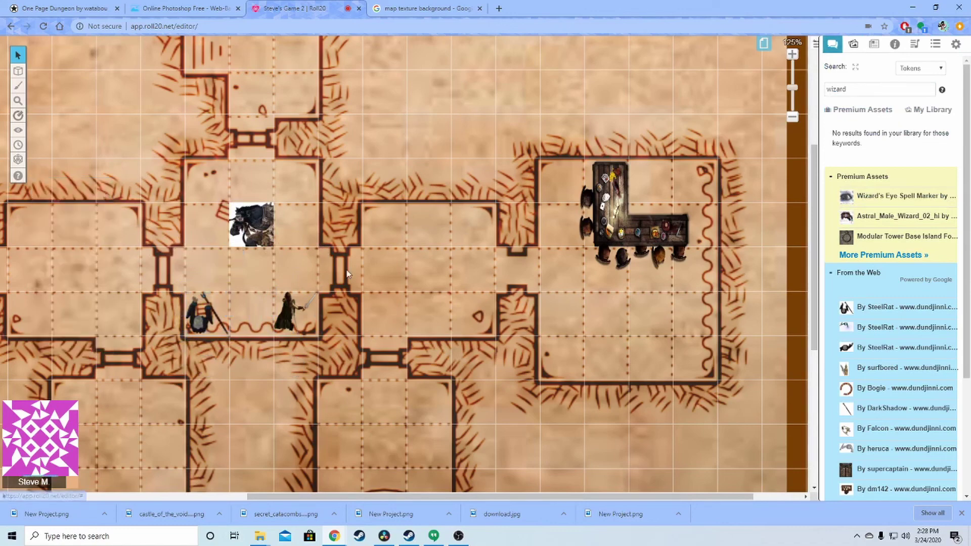
scroll(299, 274, "down", 2)
scroll(292, 286, "down", 2)
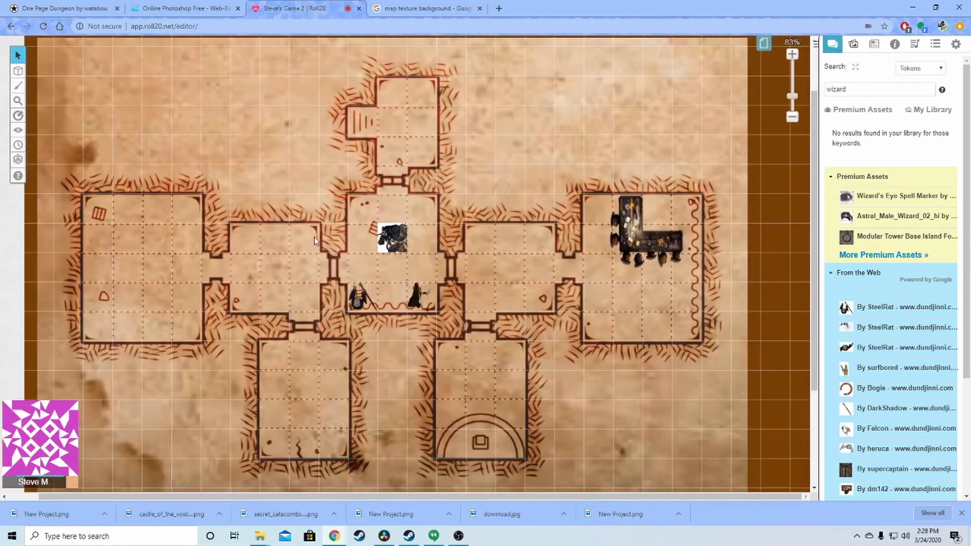
scroll(309, 245, "down", 1)
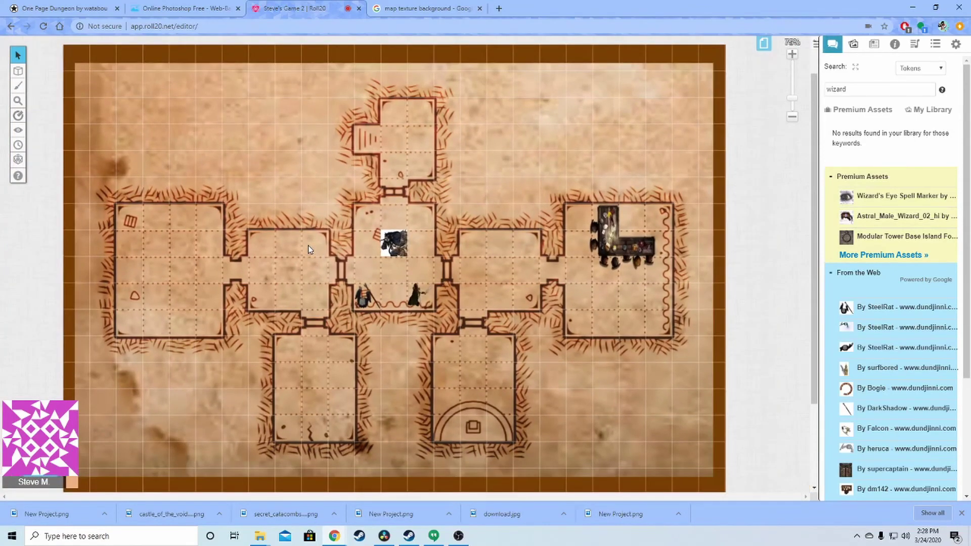